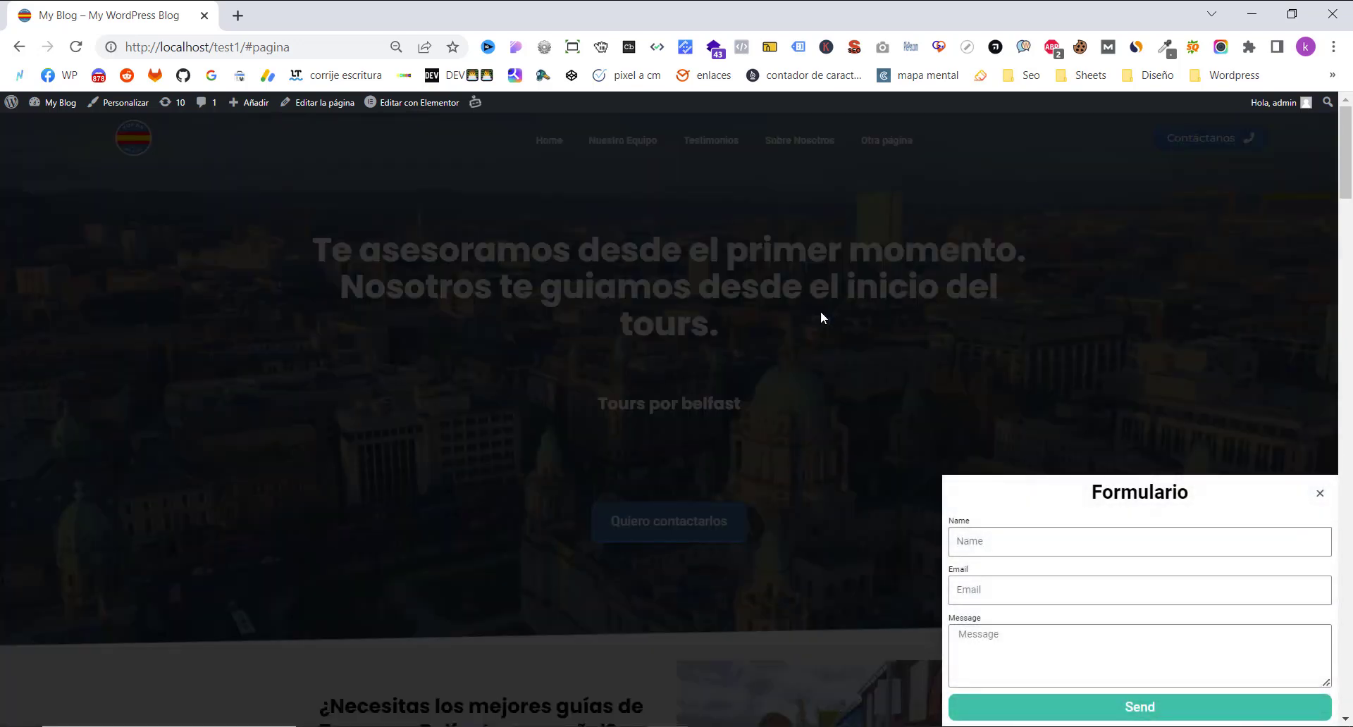
- Close the form popup on the home page and look over the page's sections
left_click(1320, 494)
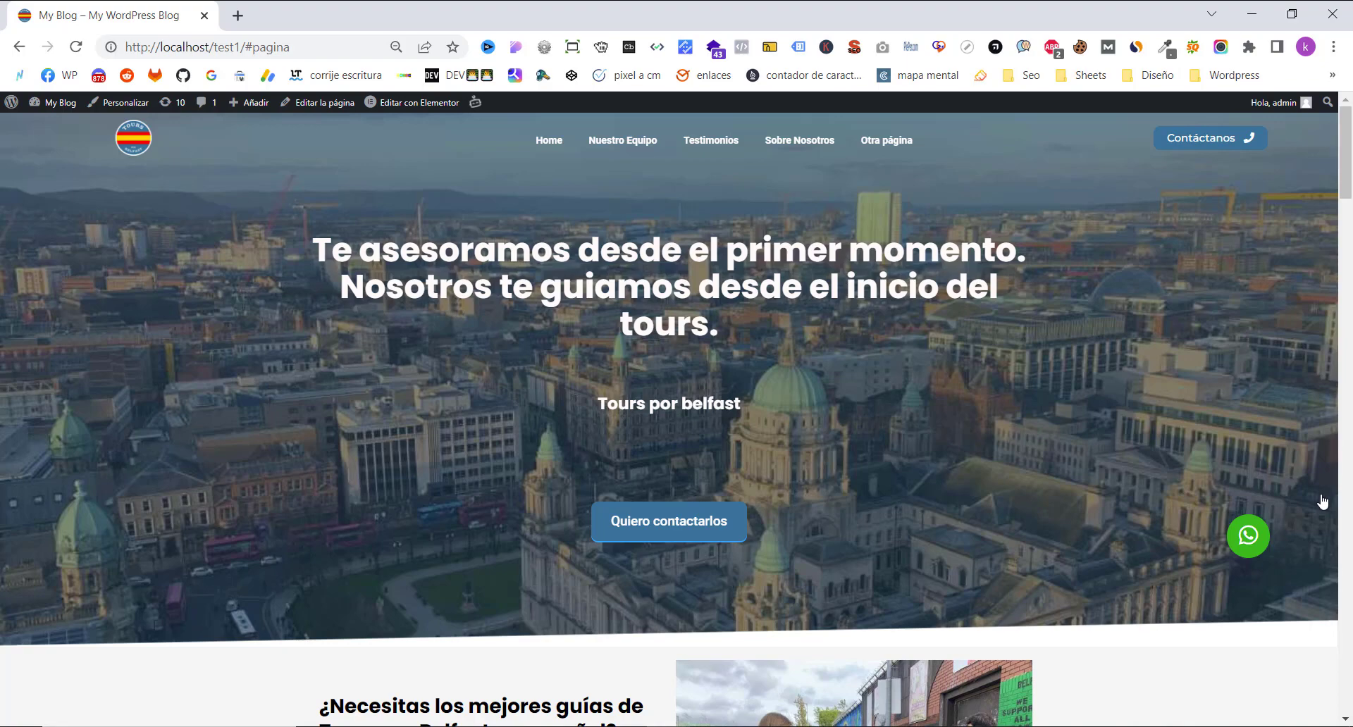
scroll(1322, 502, "down", 20)
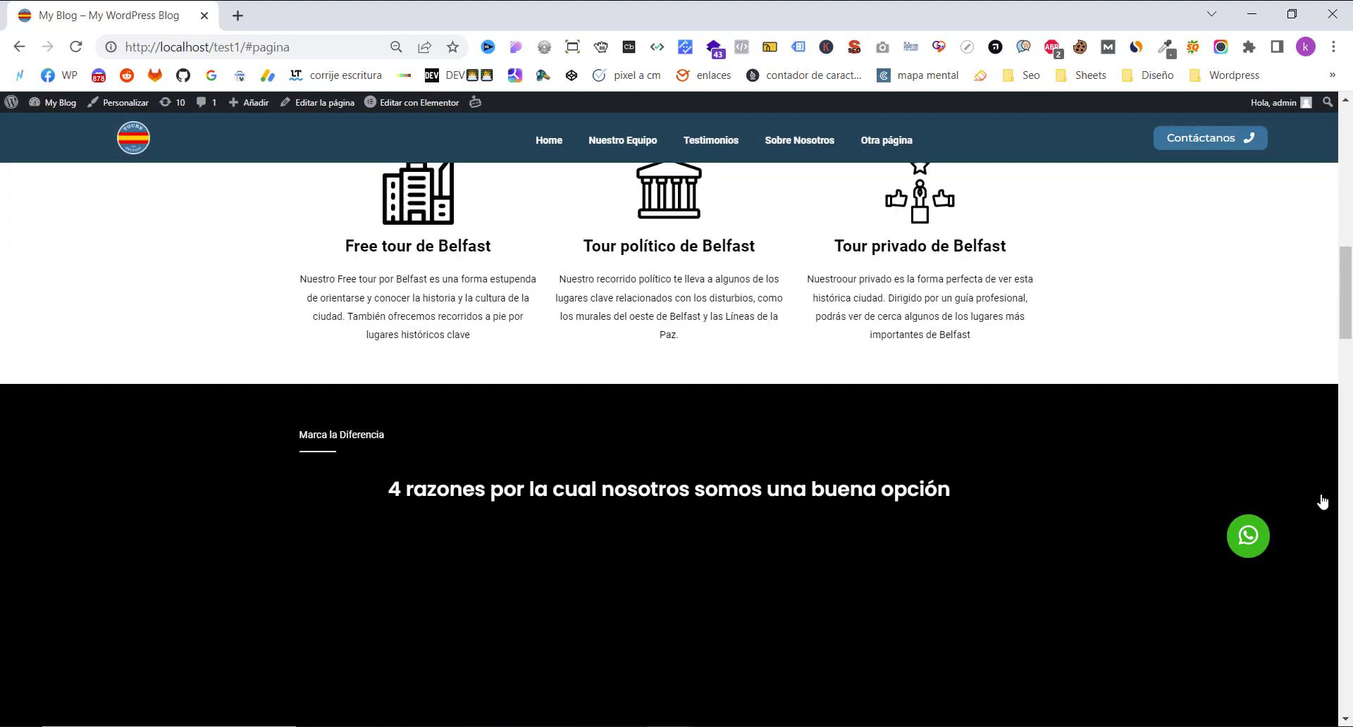
left_click_drag(1350, 365, 1346, 385)
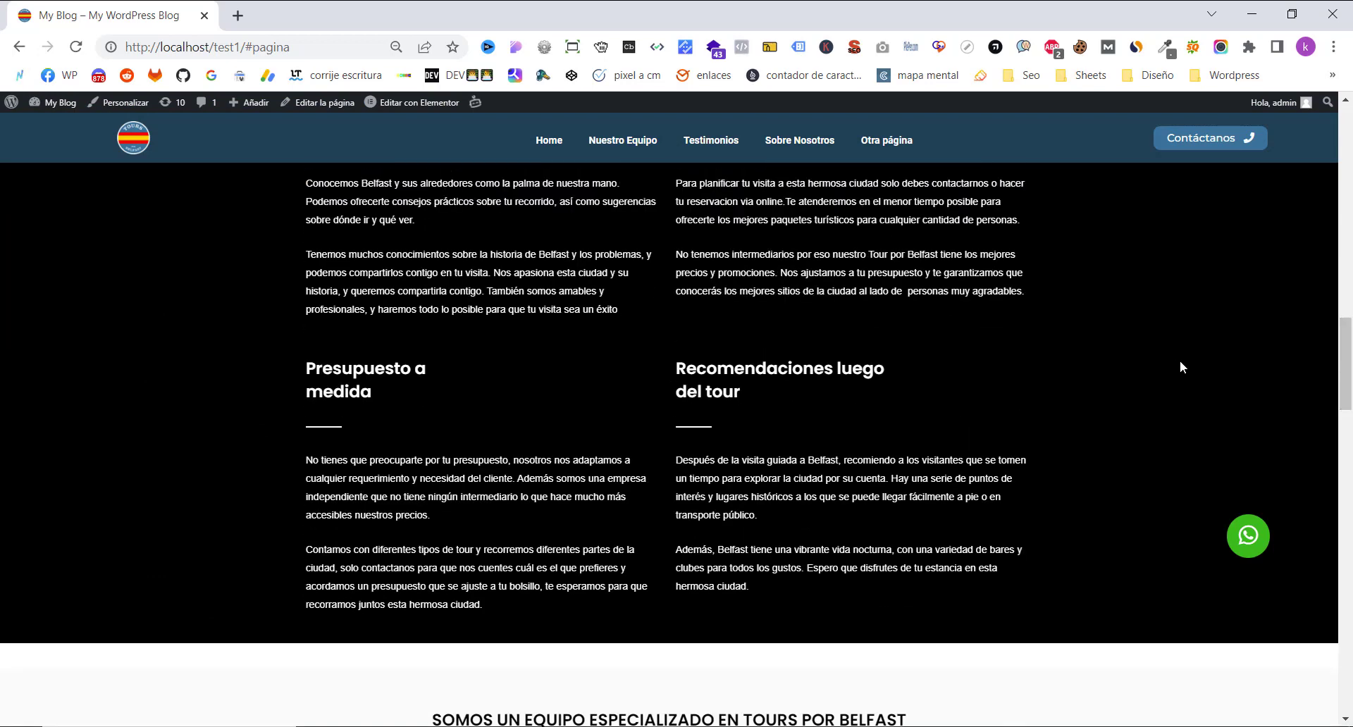
scroll(1176, 362, "up", 2)
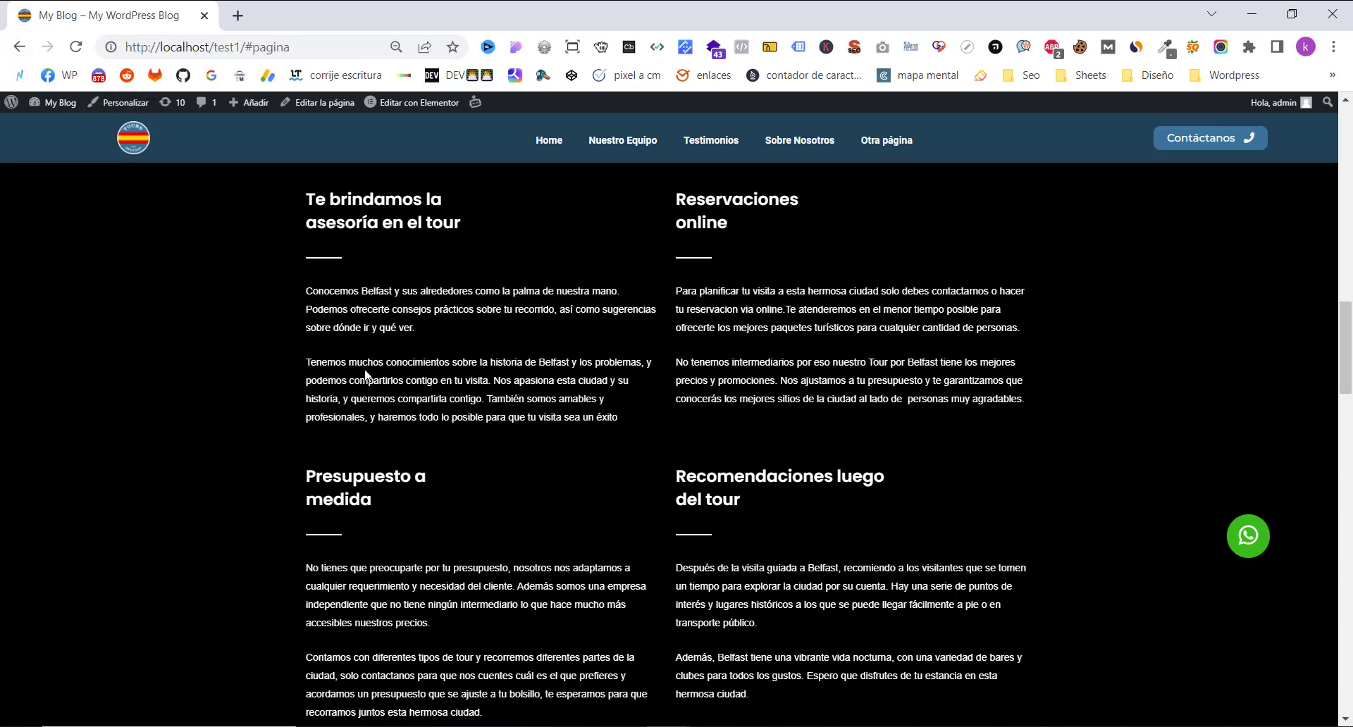
scroll(365, 374, "up", 5)
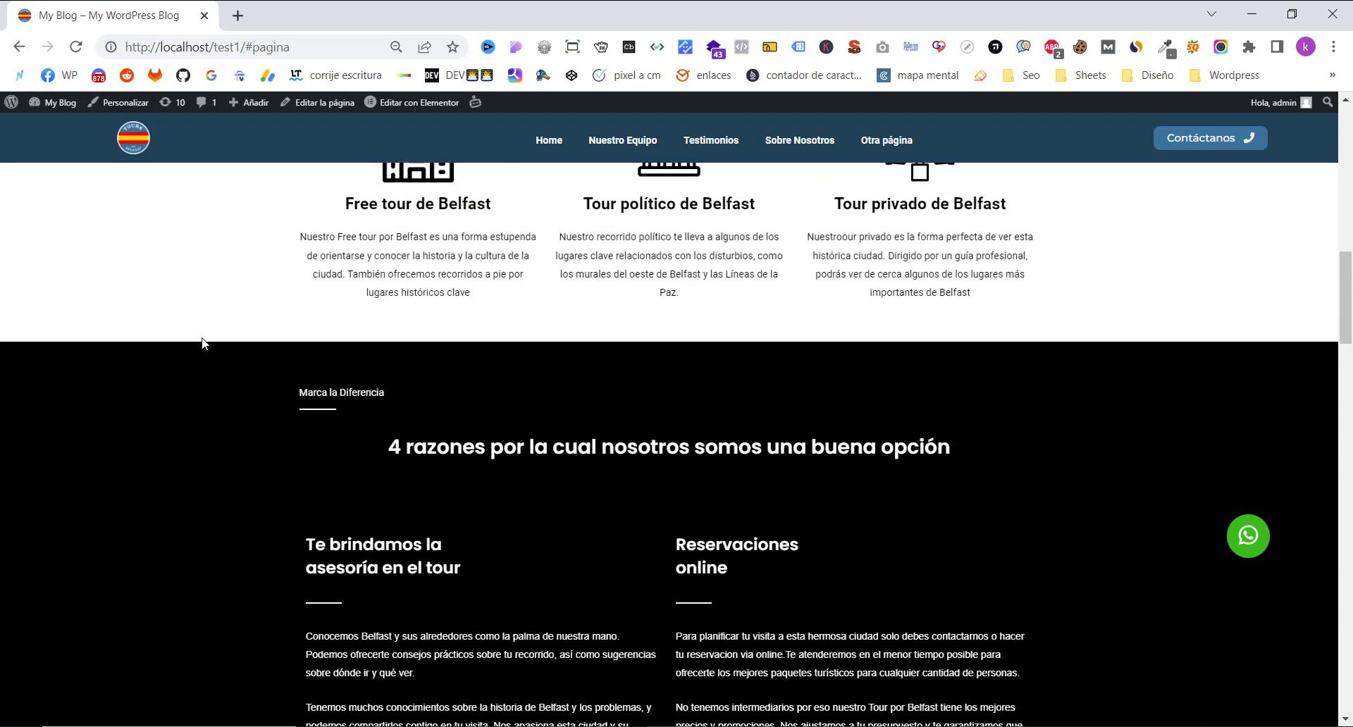
scroll(202, 344, "up", 10)
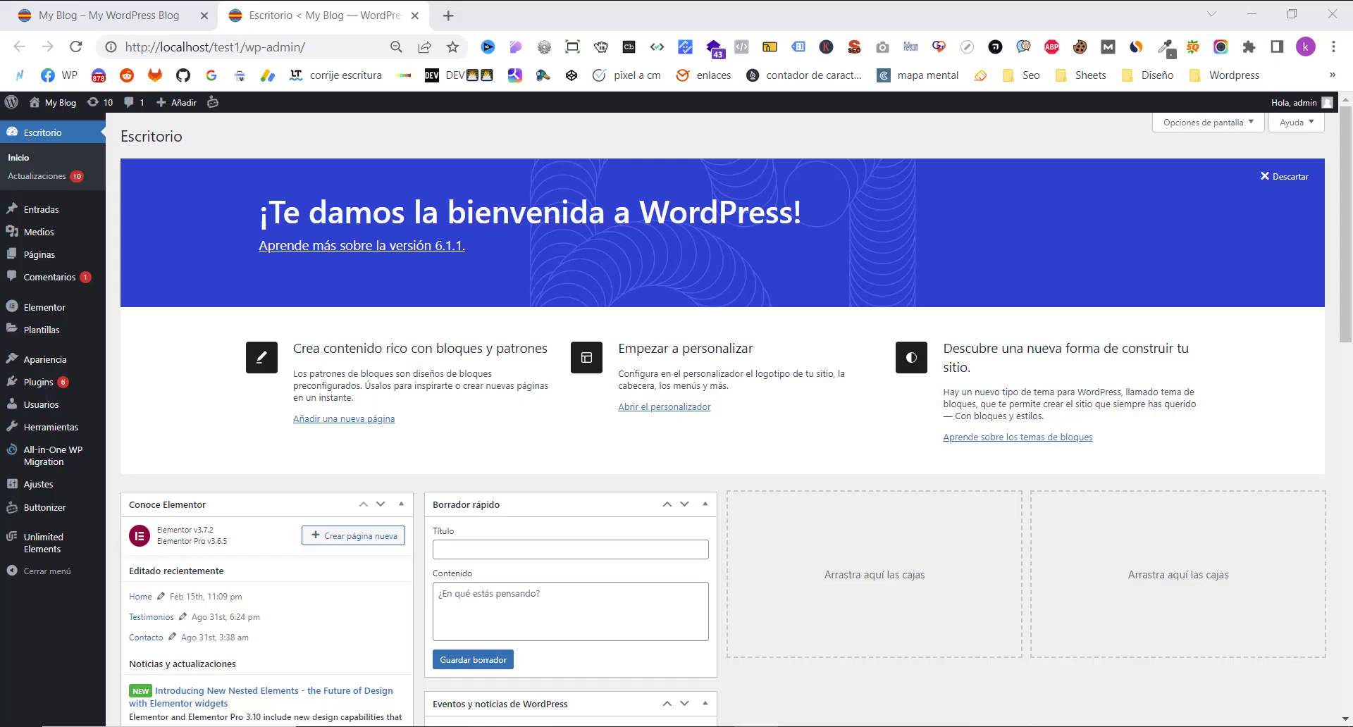
- Open the list of Elementor popup templates in the WordPress admin dashboard
scroll(175, 350, "down", 1)
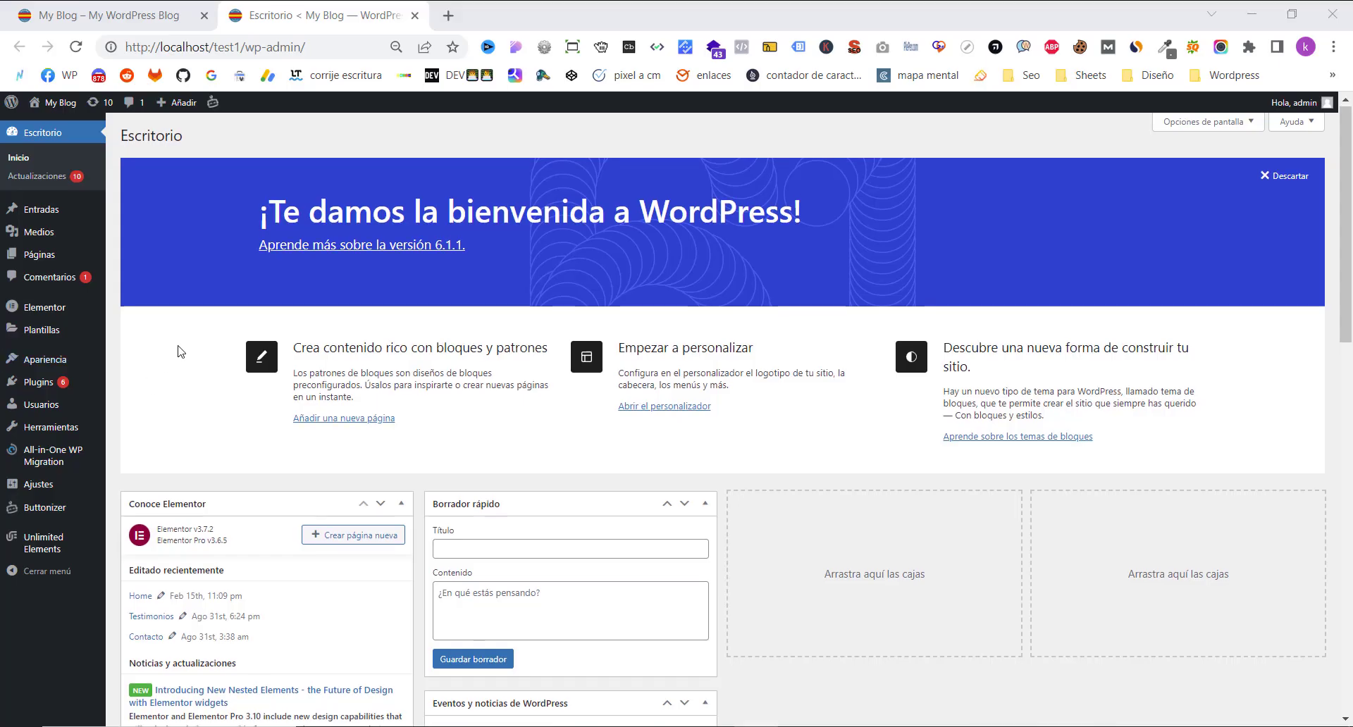
scroll(177, 350, "up", 1)
mouse_move(60, 317)
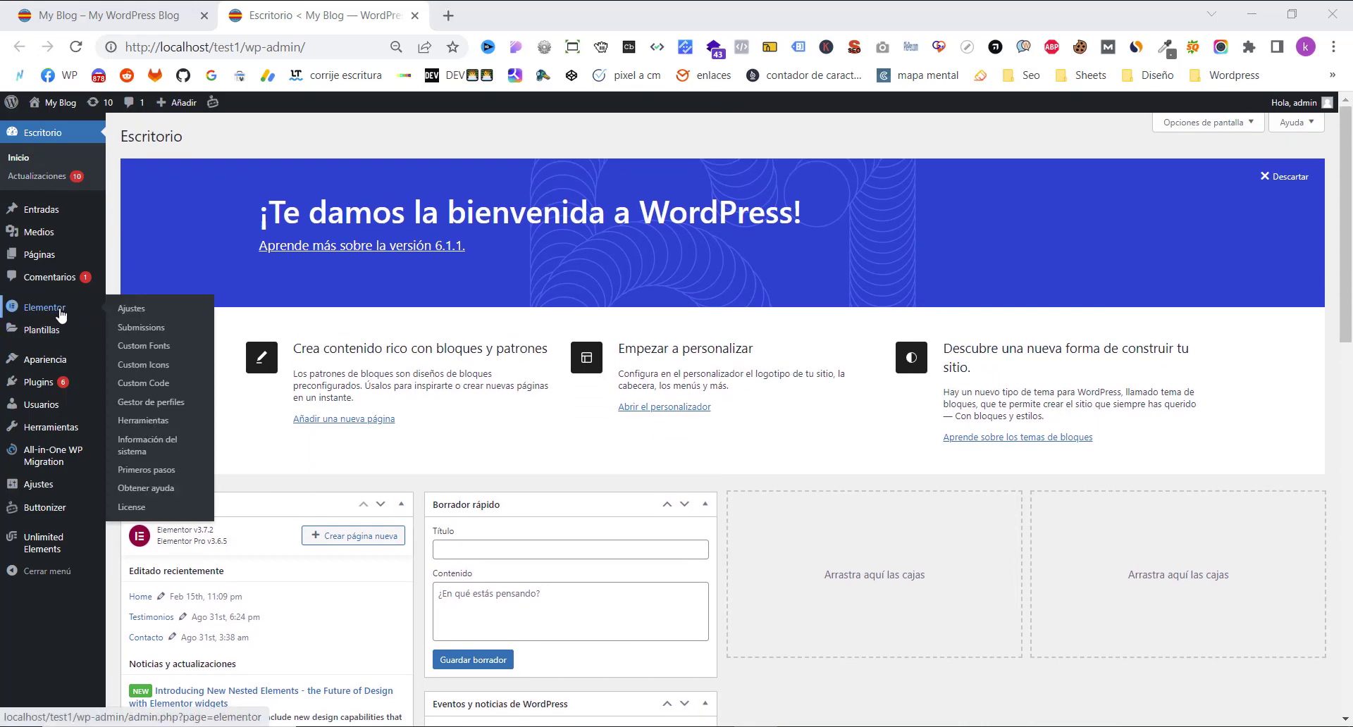
mouse_move(31, 340)
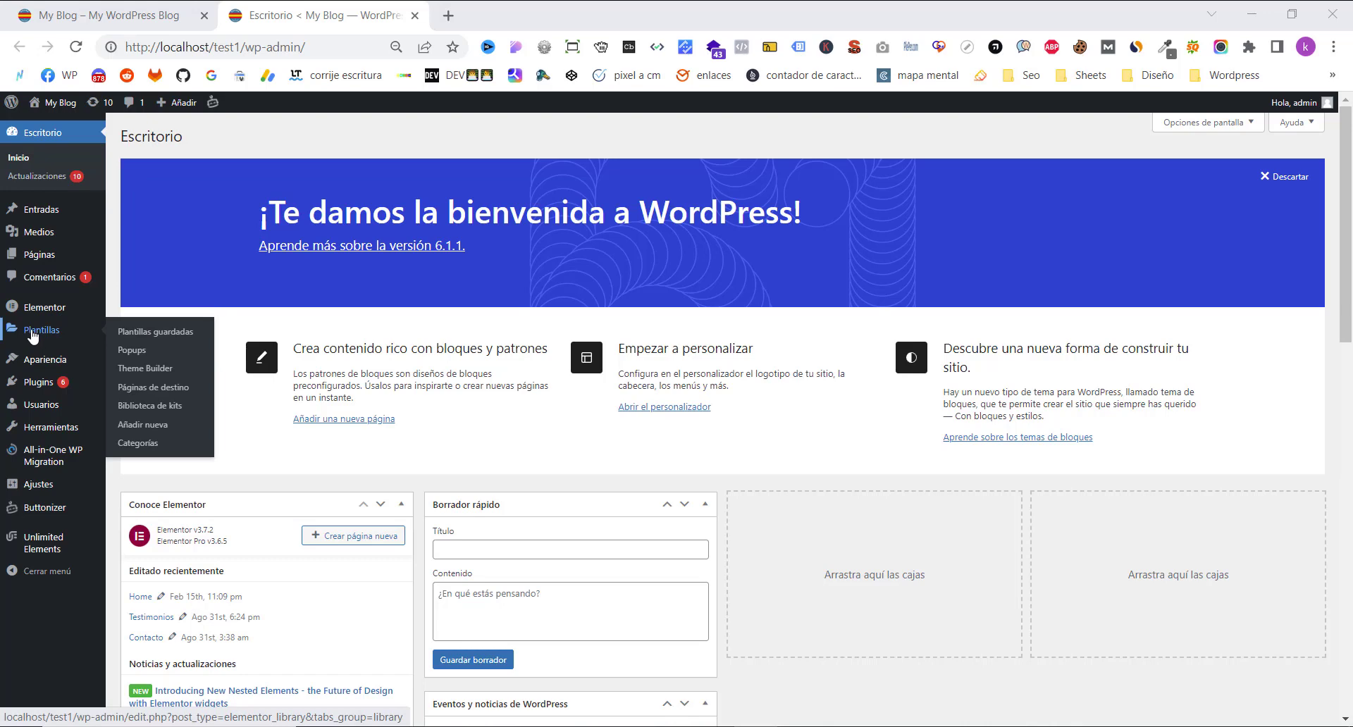
left_click(132, 352)
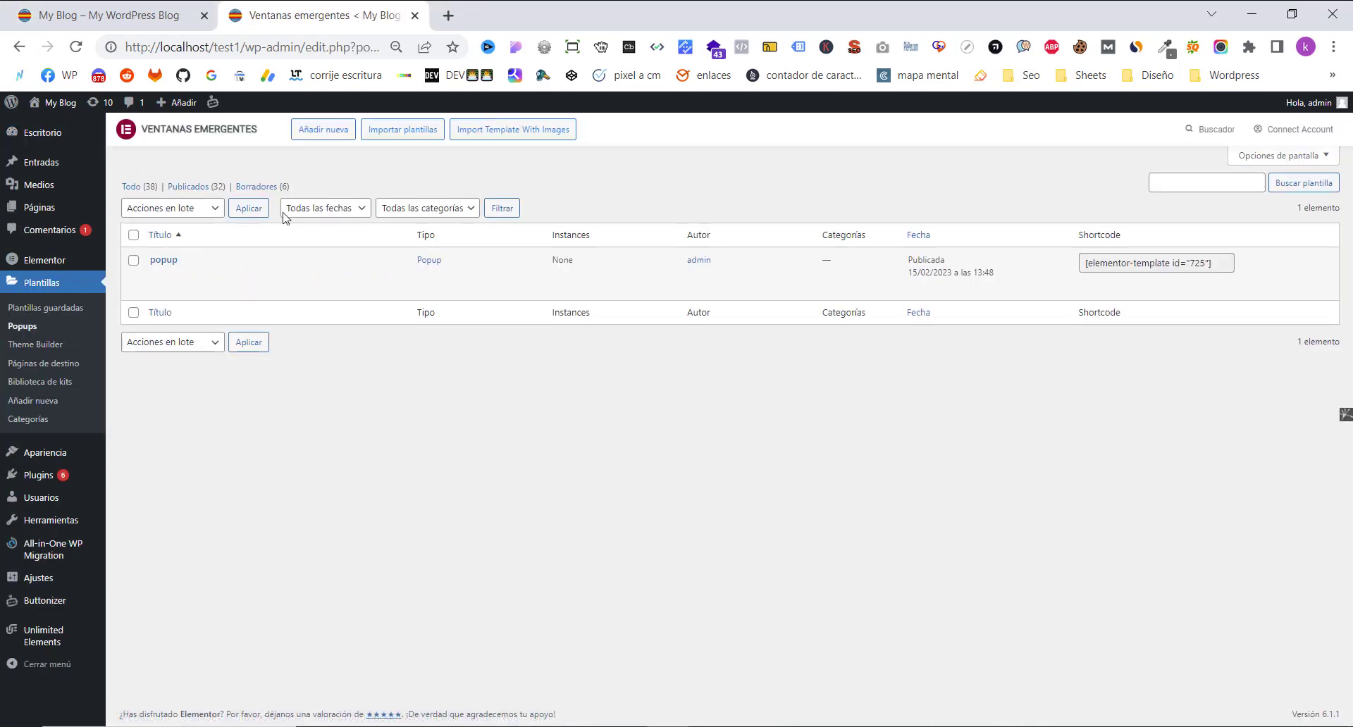
- Create a new Popup template named "plantilla popup ejemplo" and dismiss the template library to start from a blank popup
left_click(321, 139)
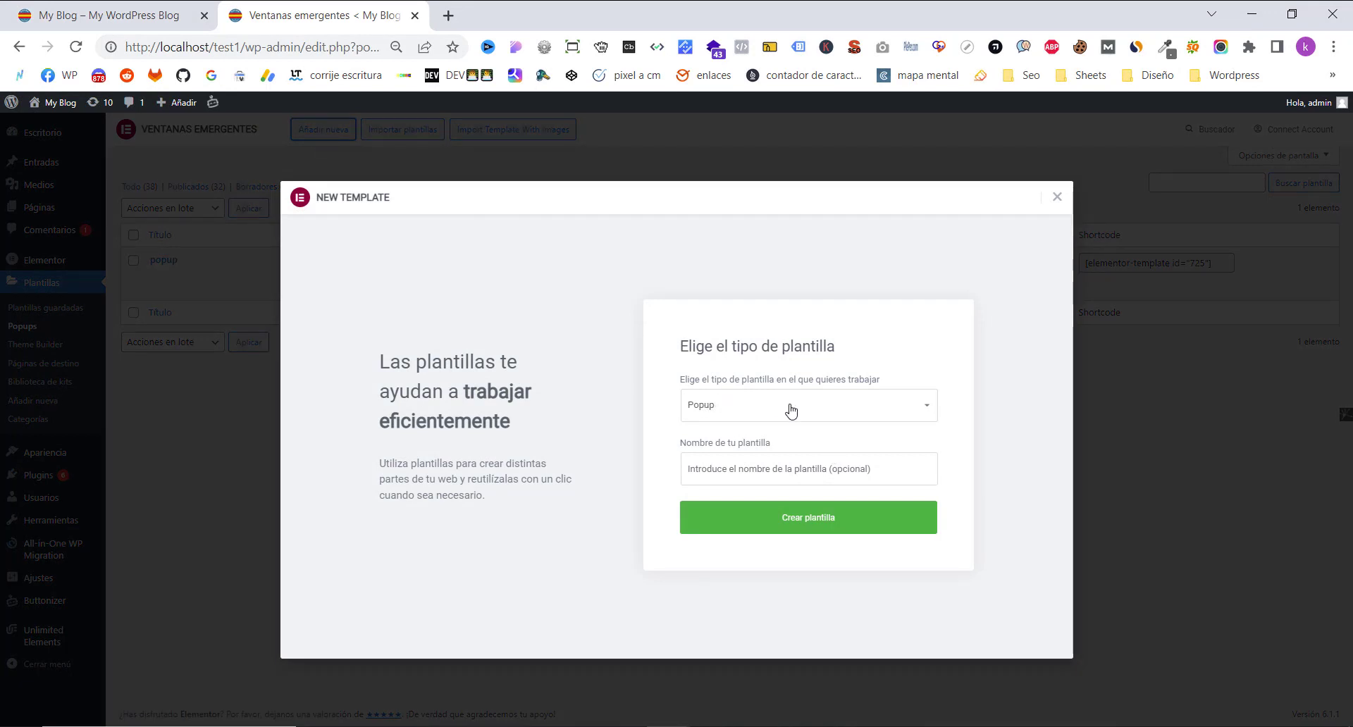
left_click(703, 472)
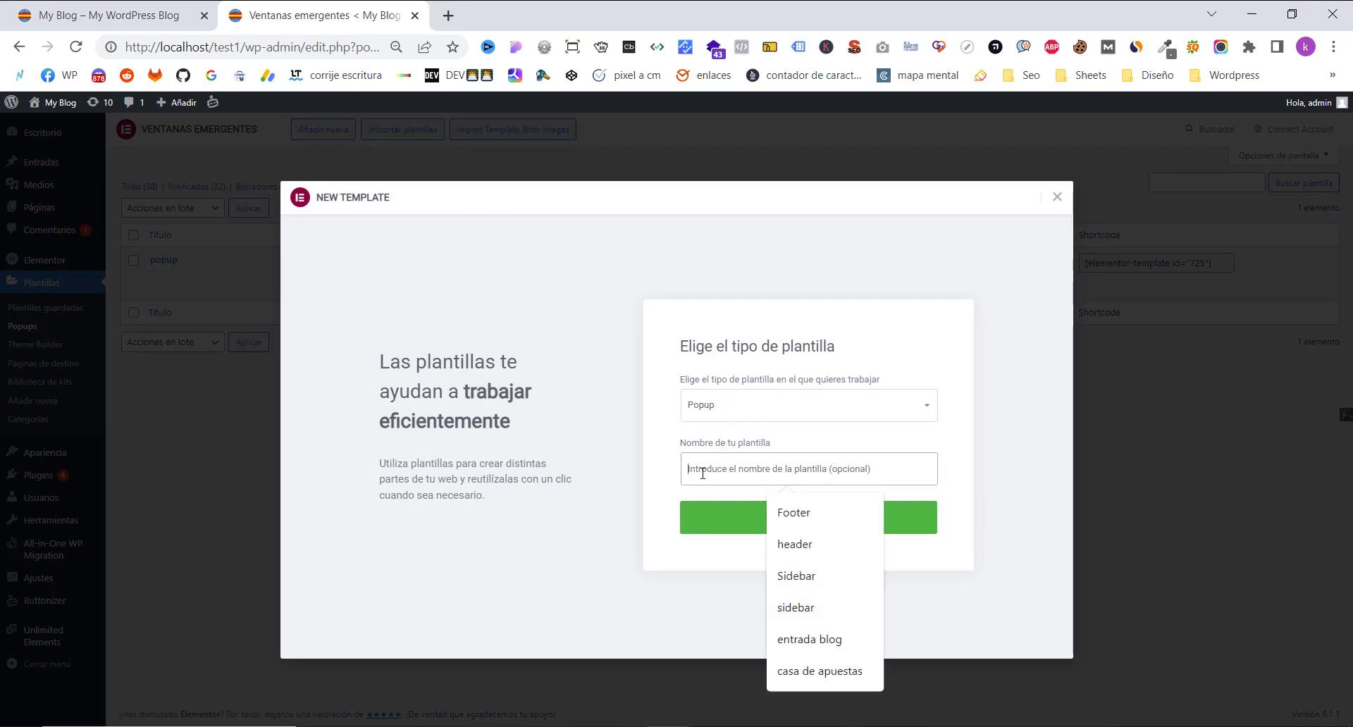
type("popup")
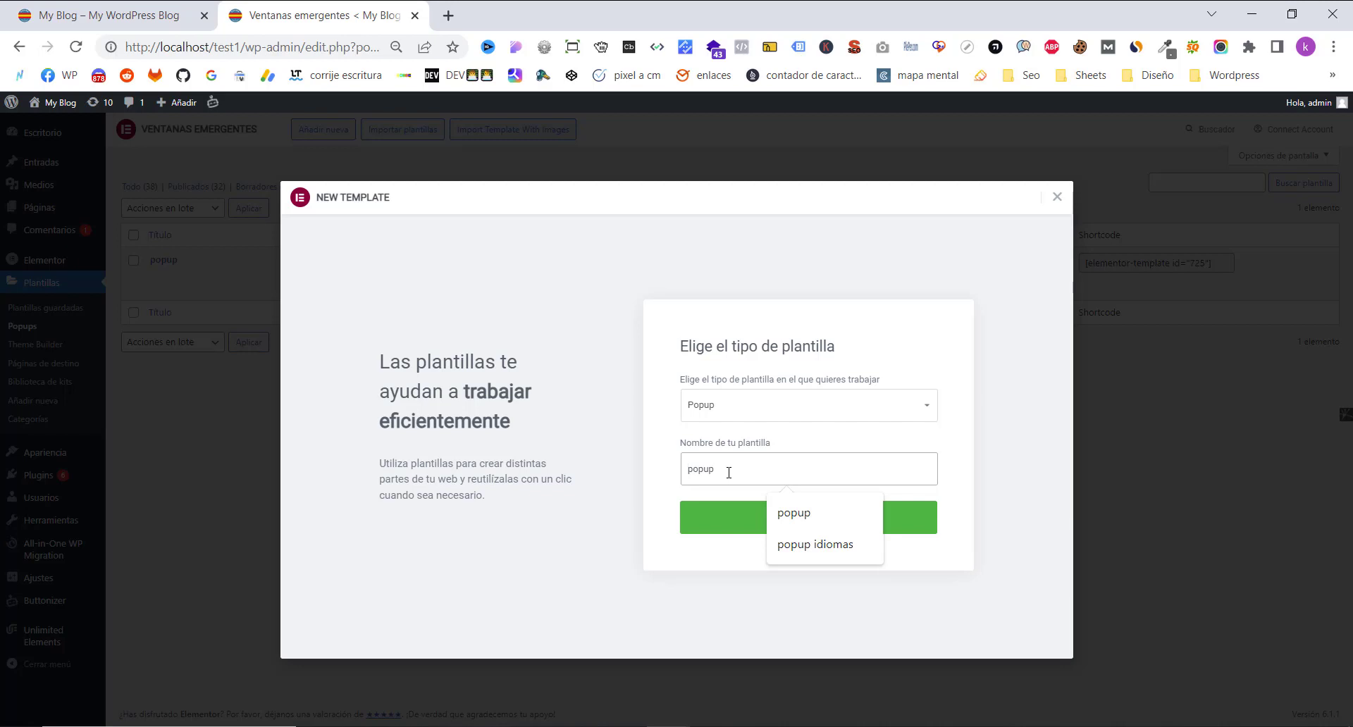
key("Home")
type("plantilla popup ejemplo")
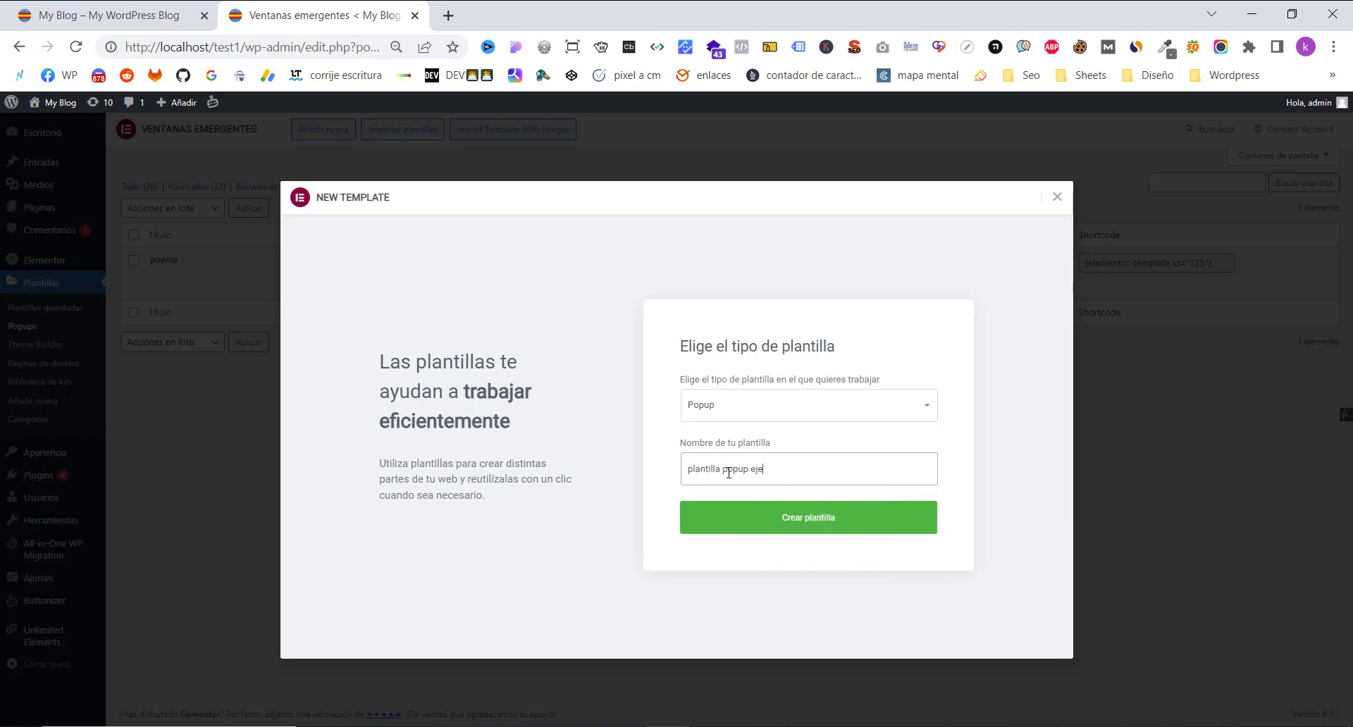
left_click(747, 520)
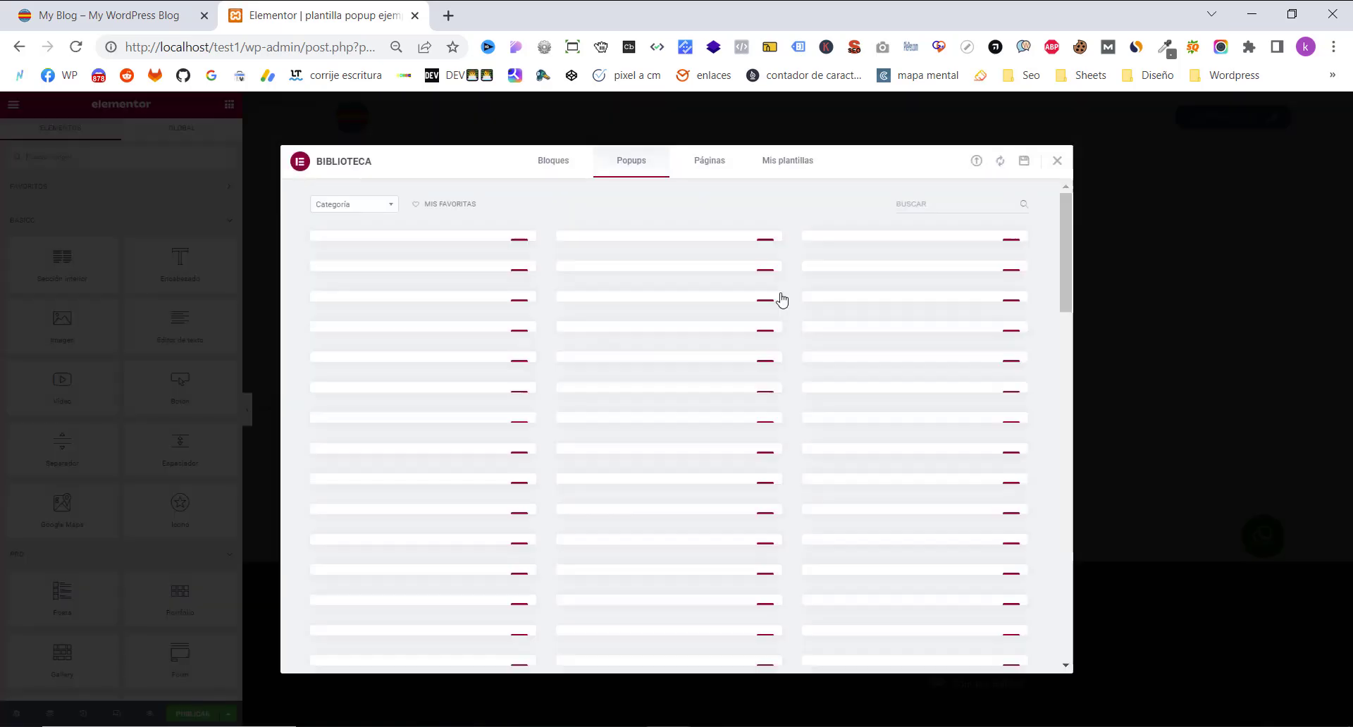
left_click(1058, 161)
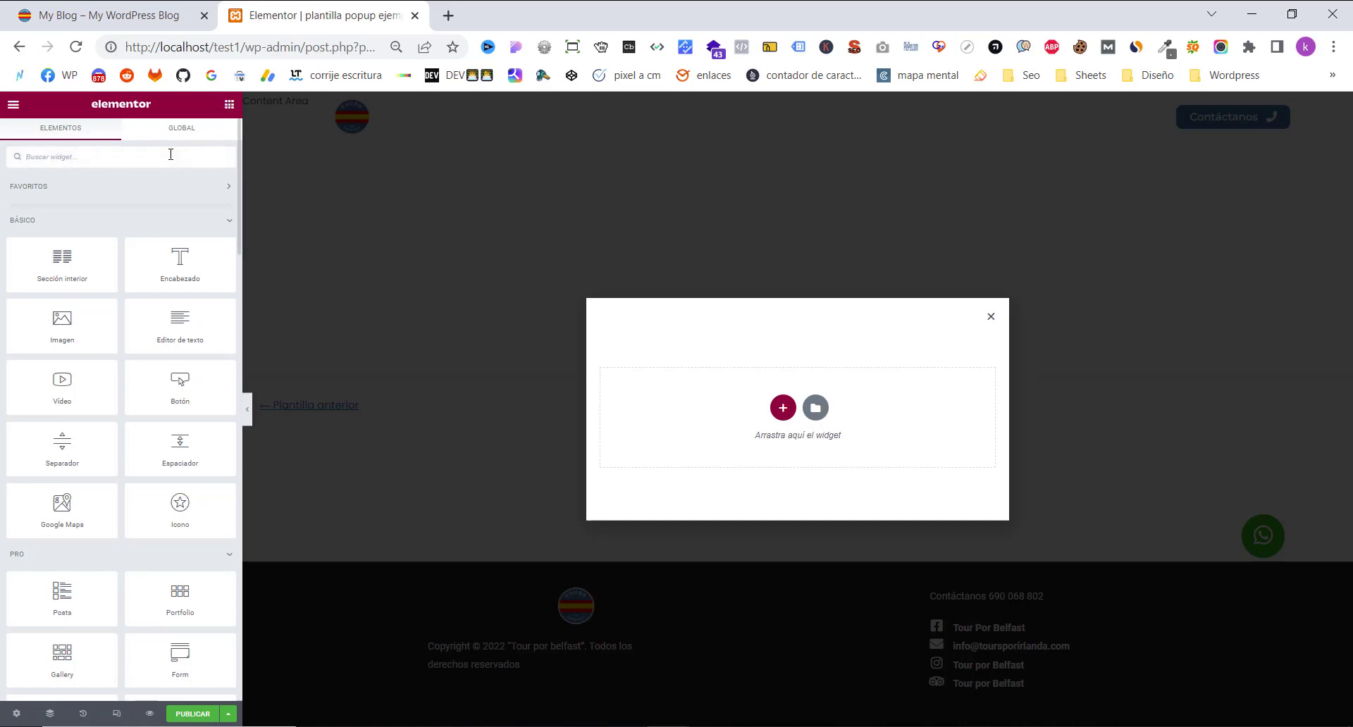
- Add a Form widget to the empty popup and place an Encabezado heading widget above it
type("form")
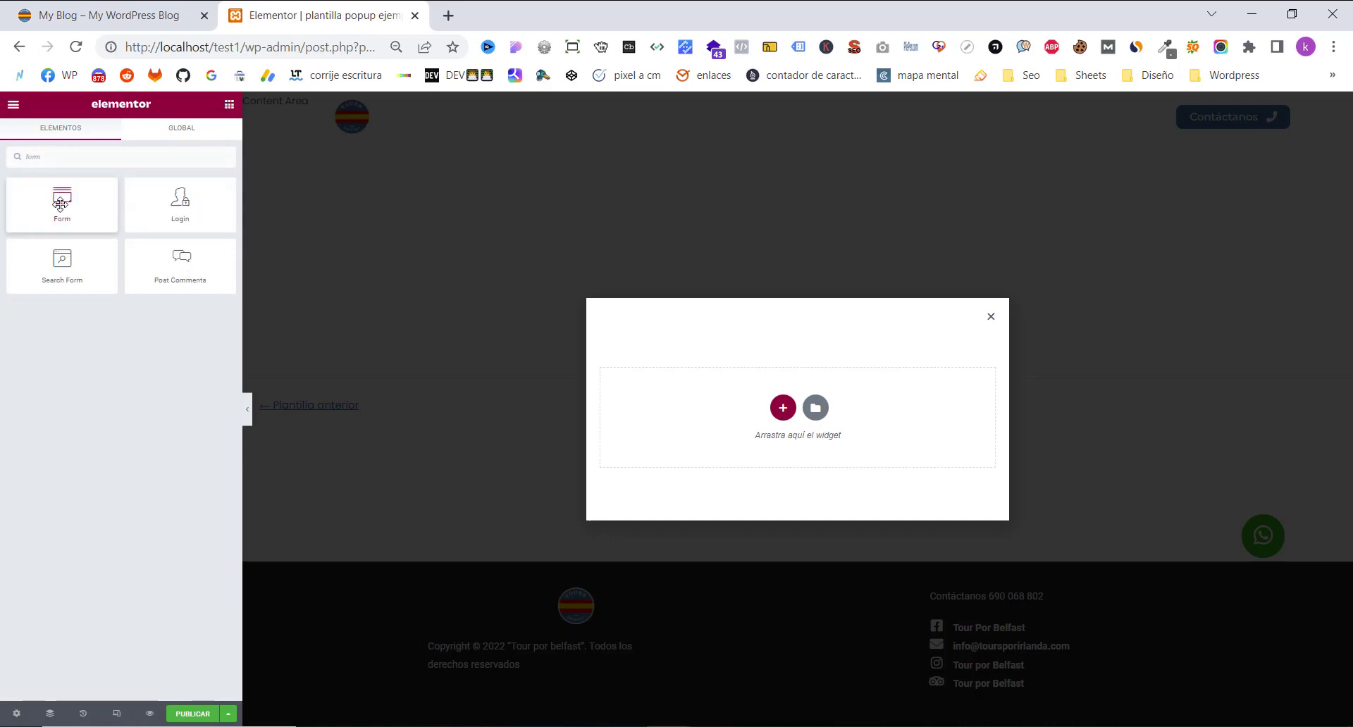
left_click_drag(61, 204, 754, 392)
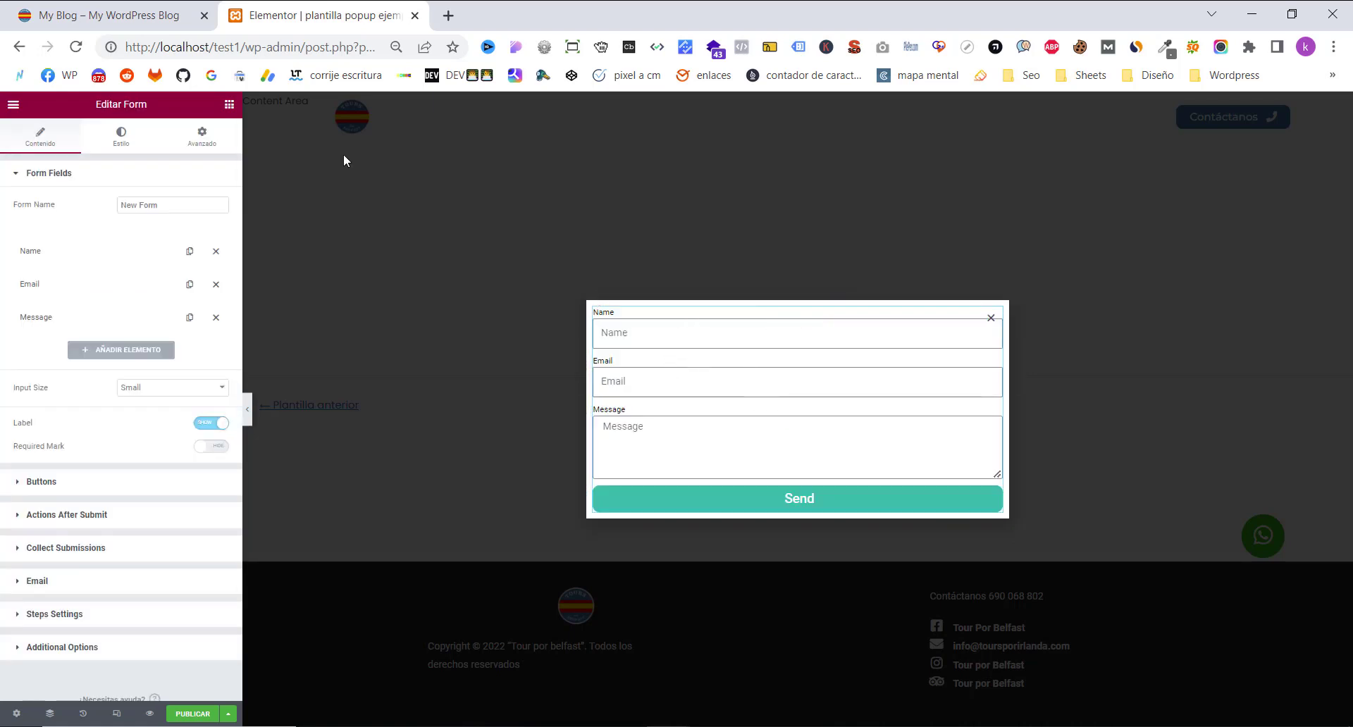
left_click(229, 106)
left_click_drag(185, 265, 658, 324)
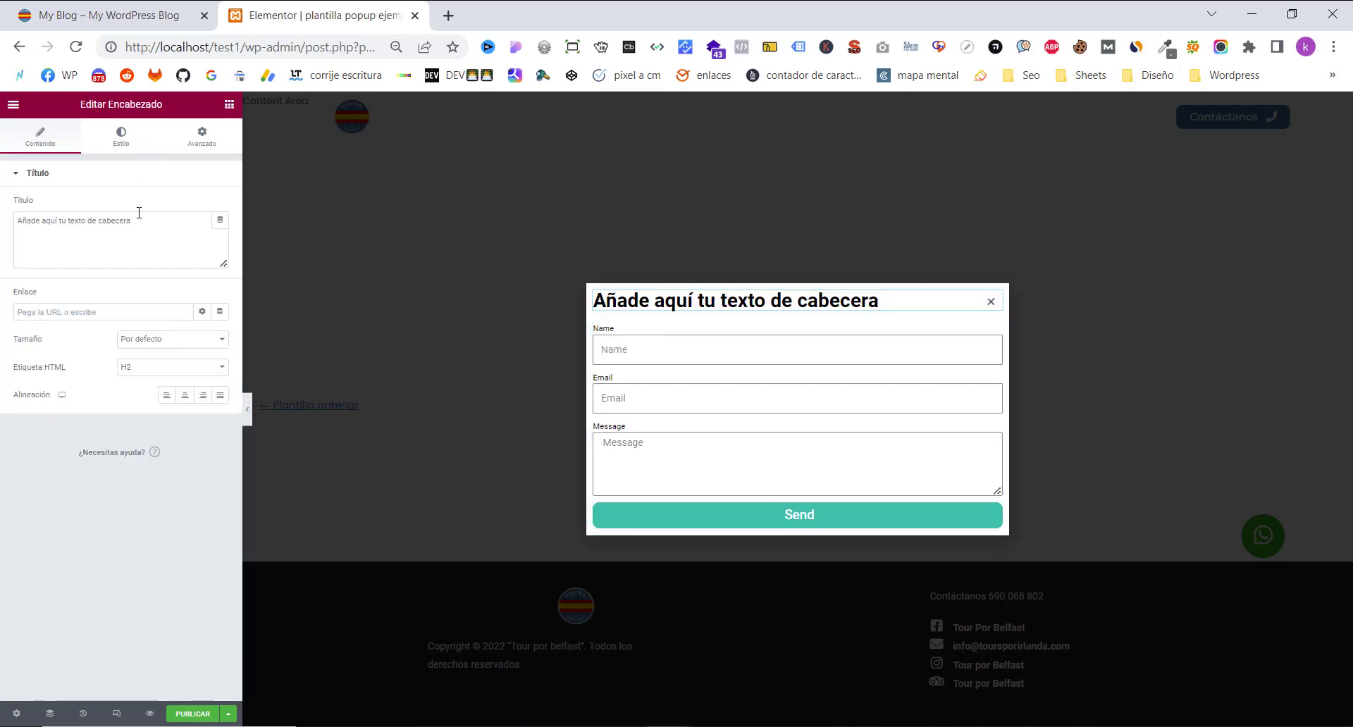
- Replace the heading's placeholder text with "Formulario" and center it
left_click_drag(134, 221, 5, 232)
type("Form")
key("BackSpace")
key("BackSpace")
key("BackSpace")
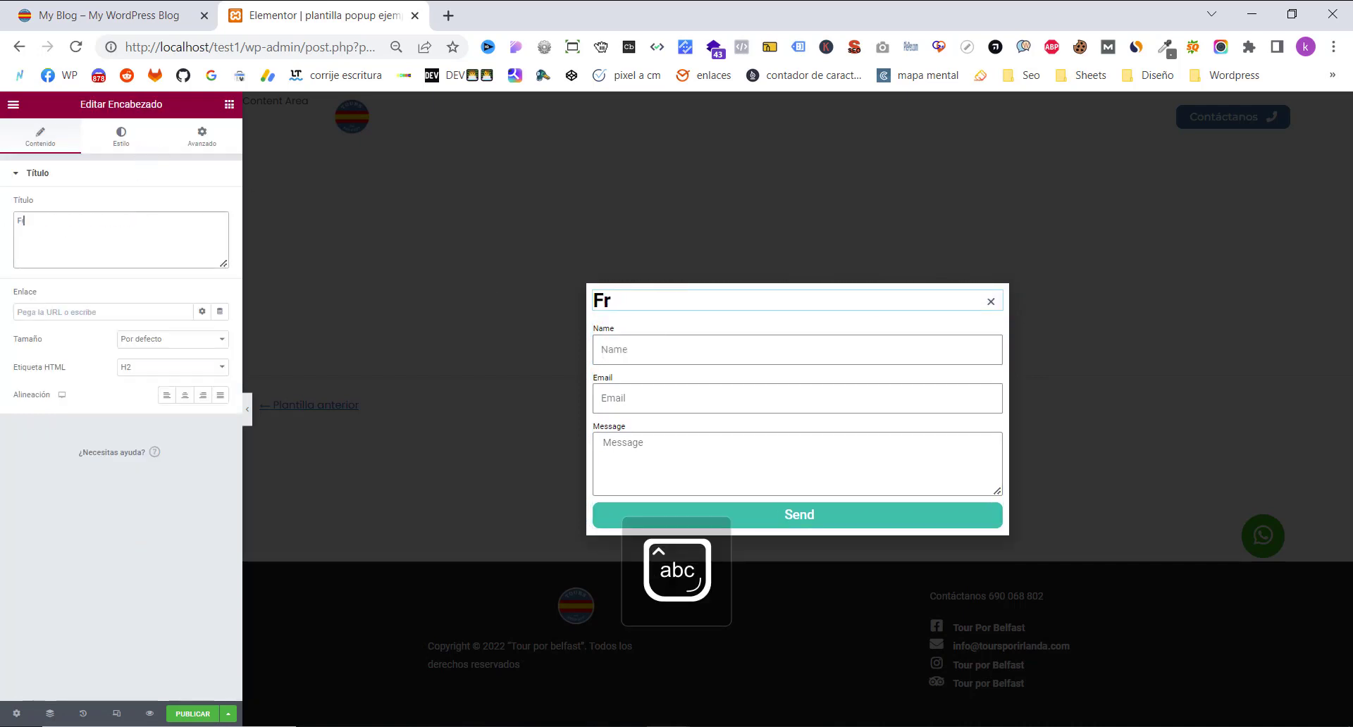
type("oimiulari")
key("BackSpace")
key("BackSpace")
key("BackSpace")
key("BackSpace")
key("BackSpace")
key("BackSpace")
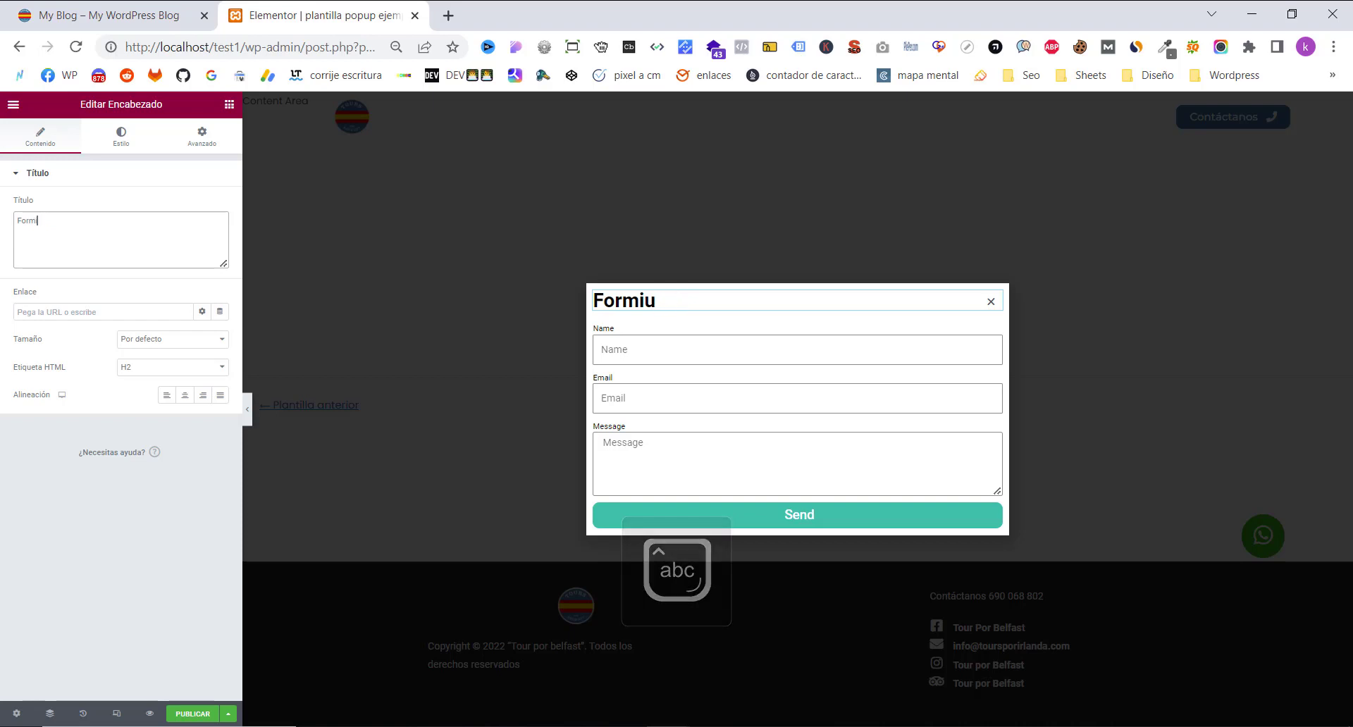
type("ulario")
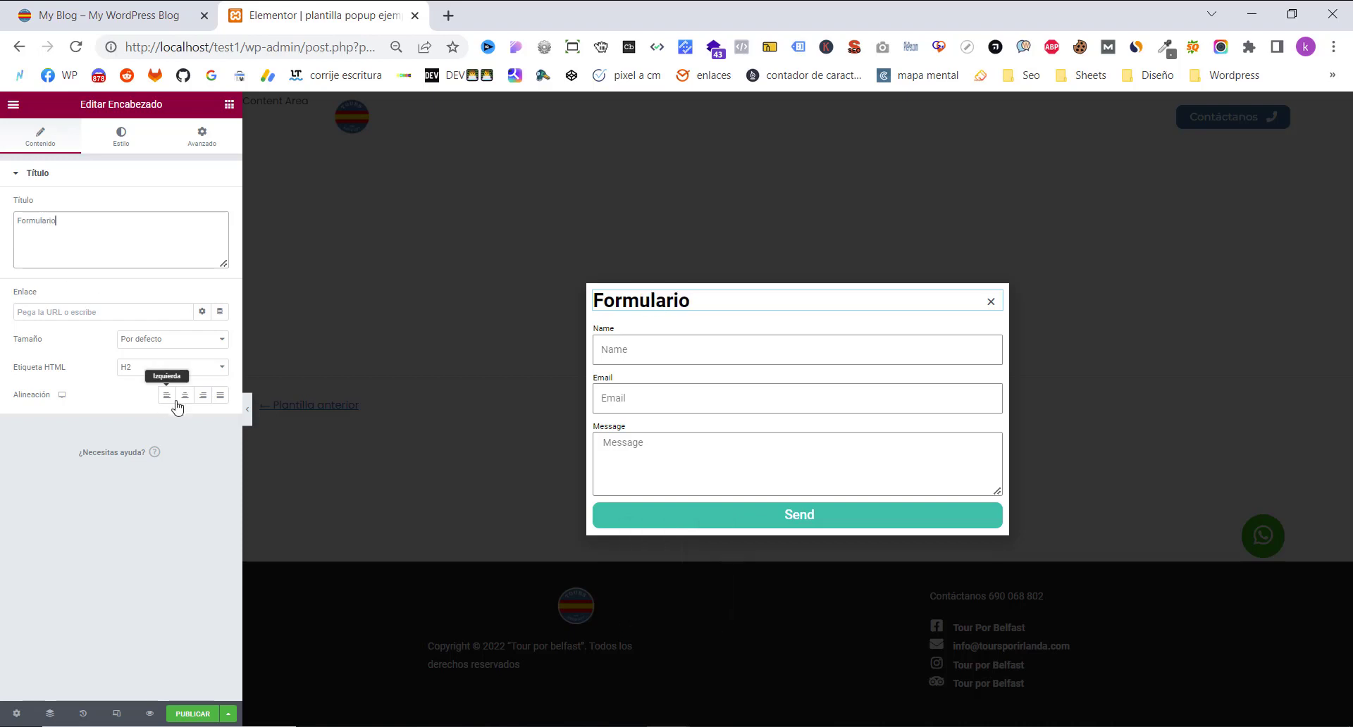
left_click(178, 401)
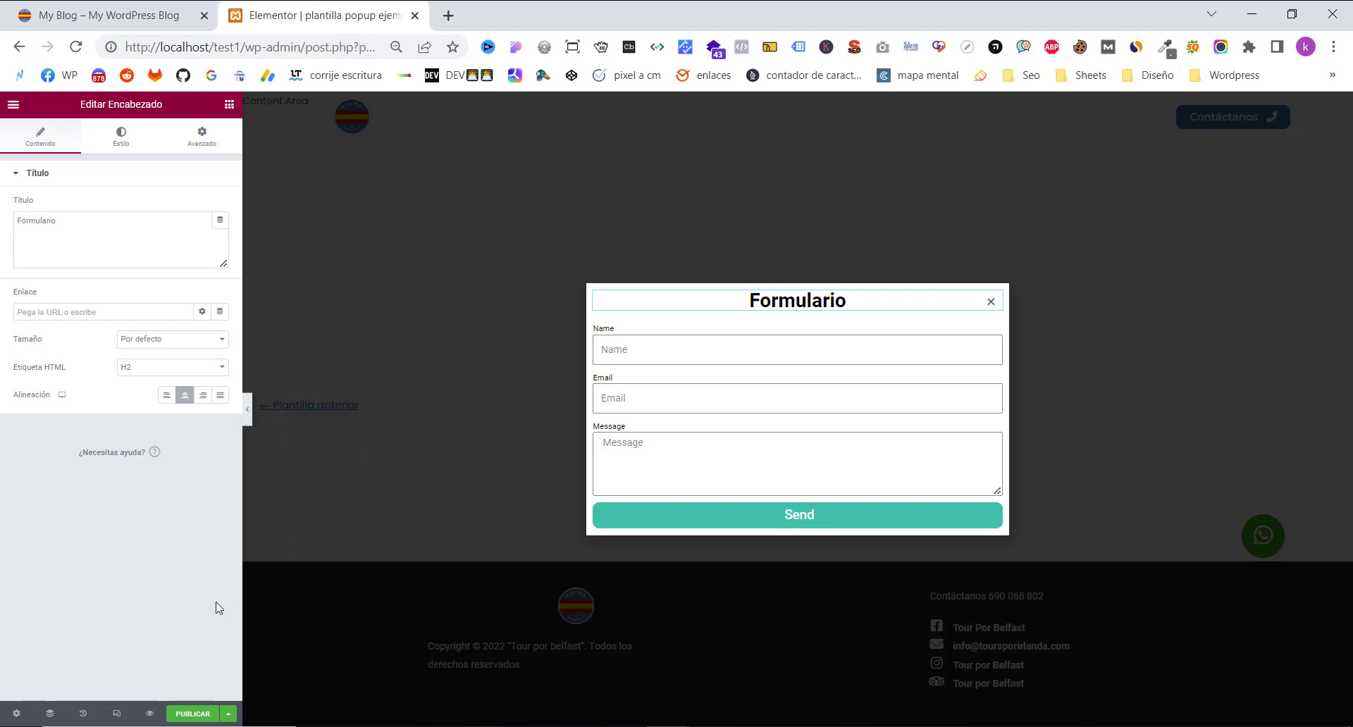
- Start publishing the popup and add a display condition that includes Singular, Páginas, Home
left_click(202, 716)
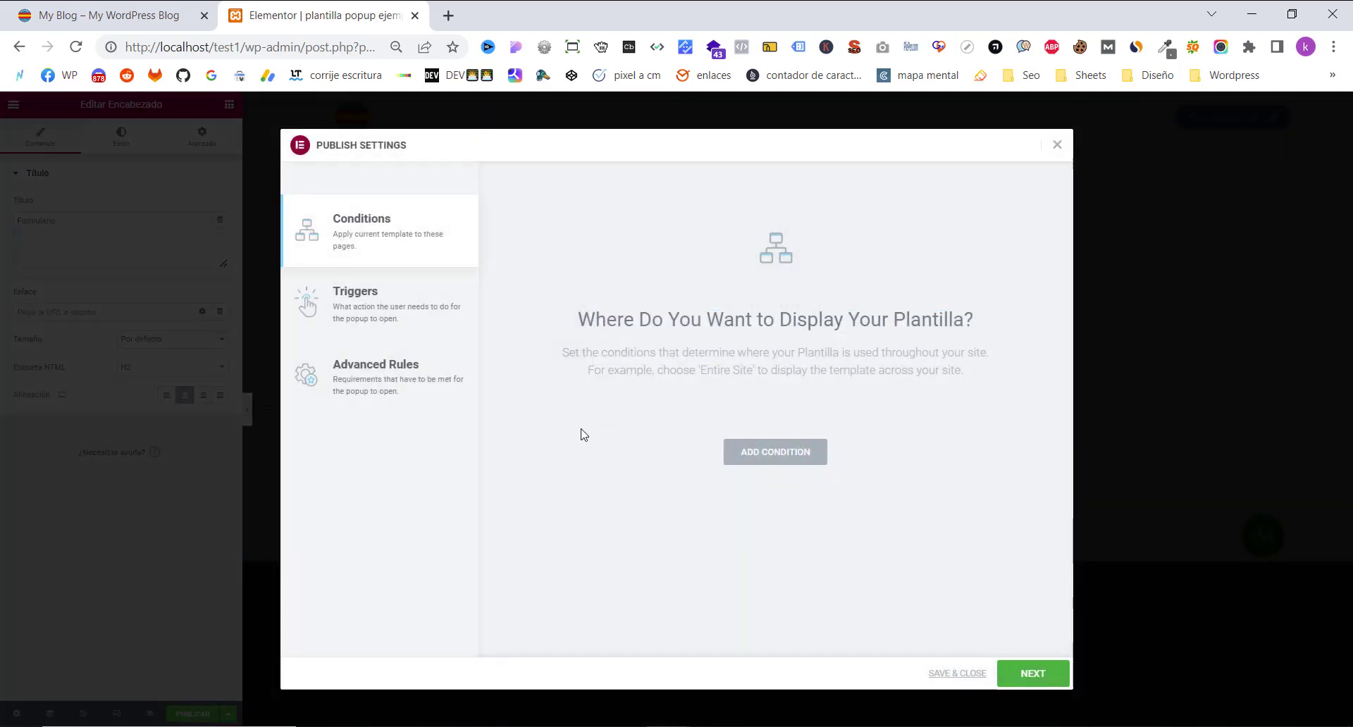
left_click(744, 452)
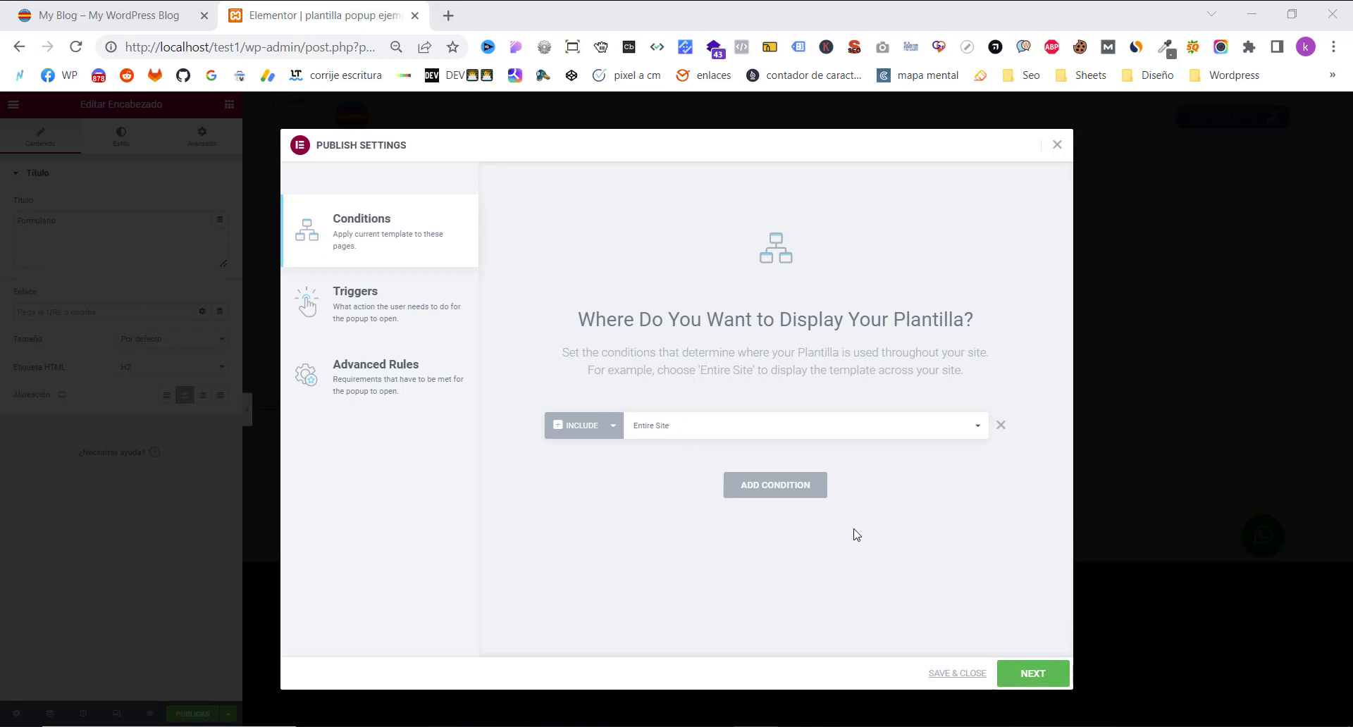
left_click(740, 437)
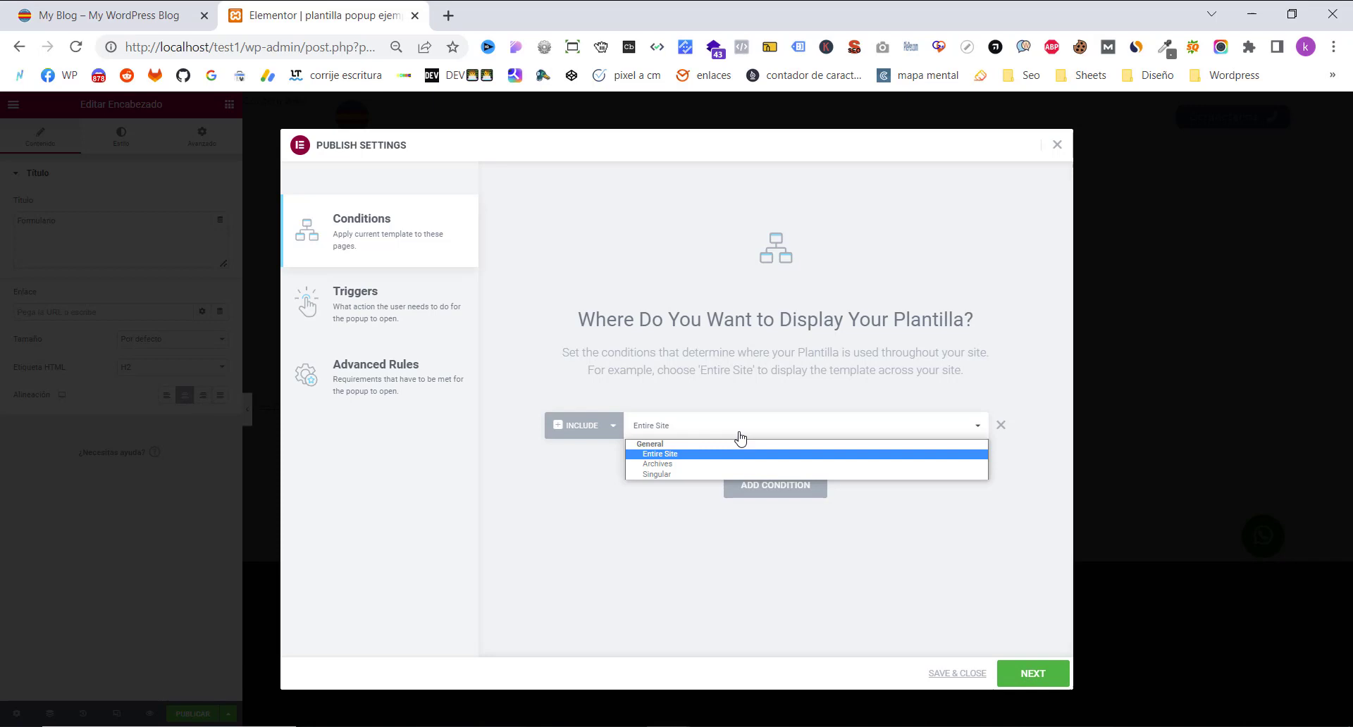
left_click(679, 474)
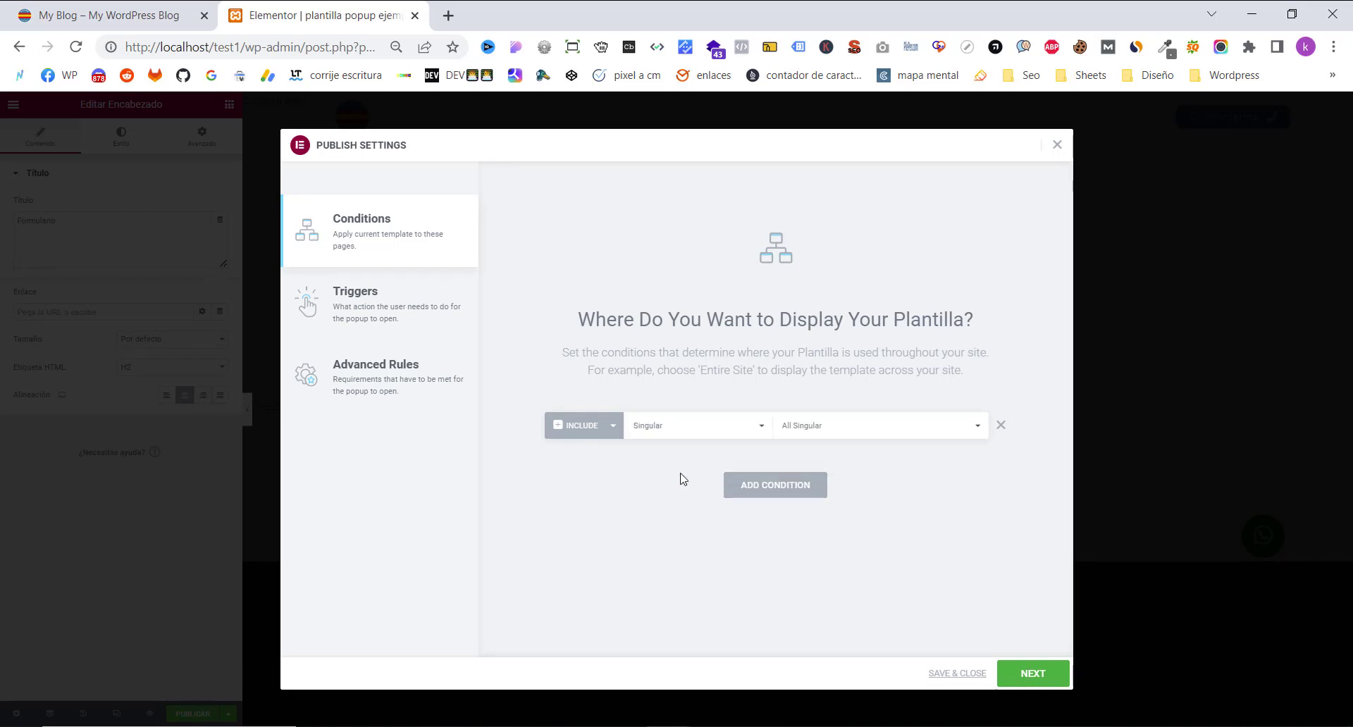
left_click(819, 425)
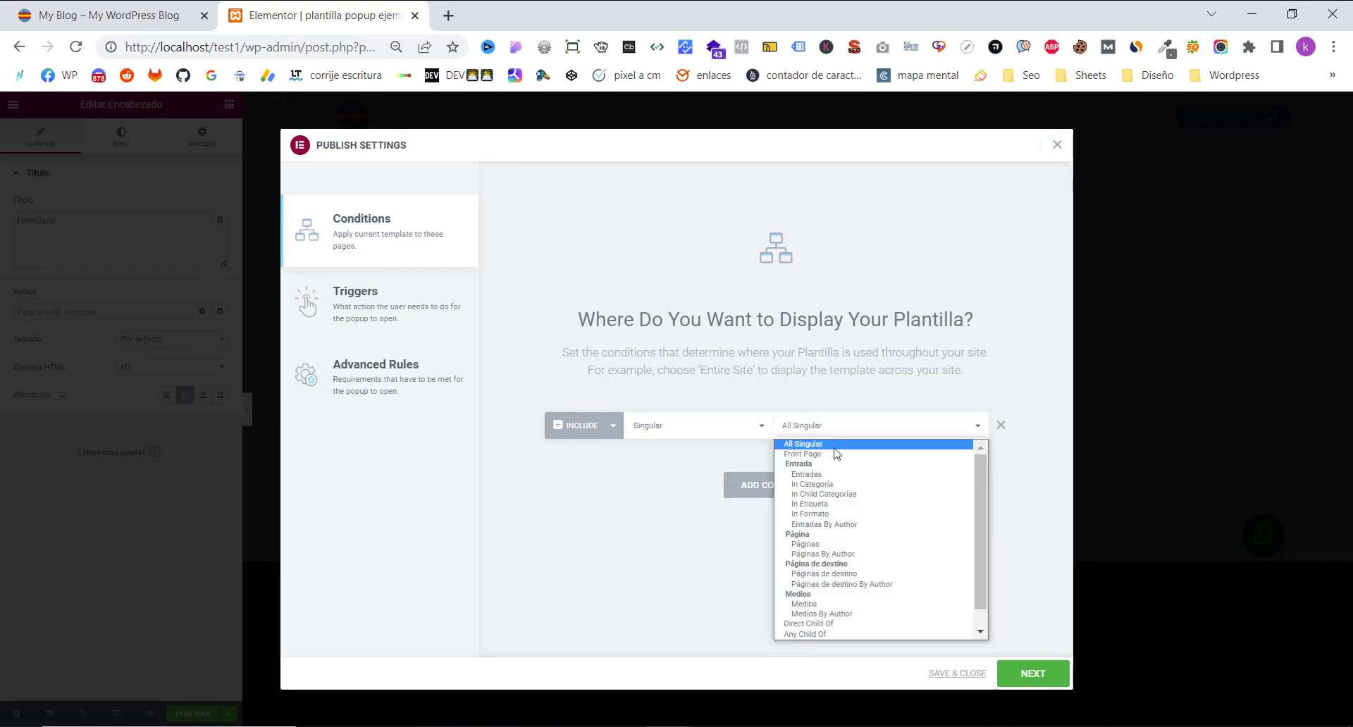
left_click(807, 545)
left_click(914, 437)
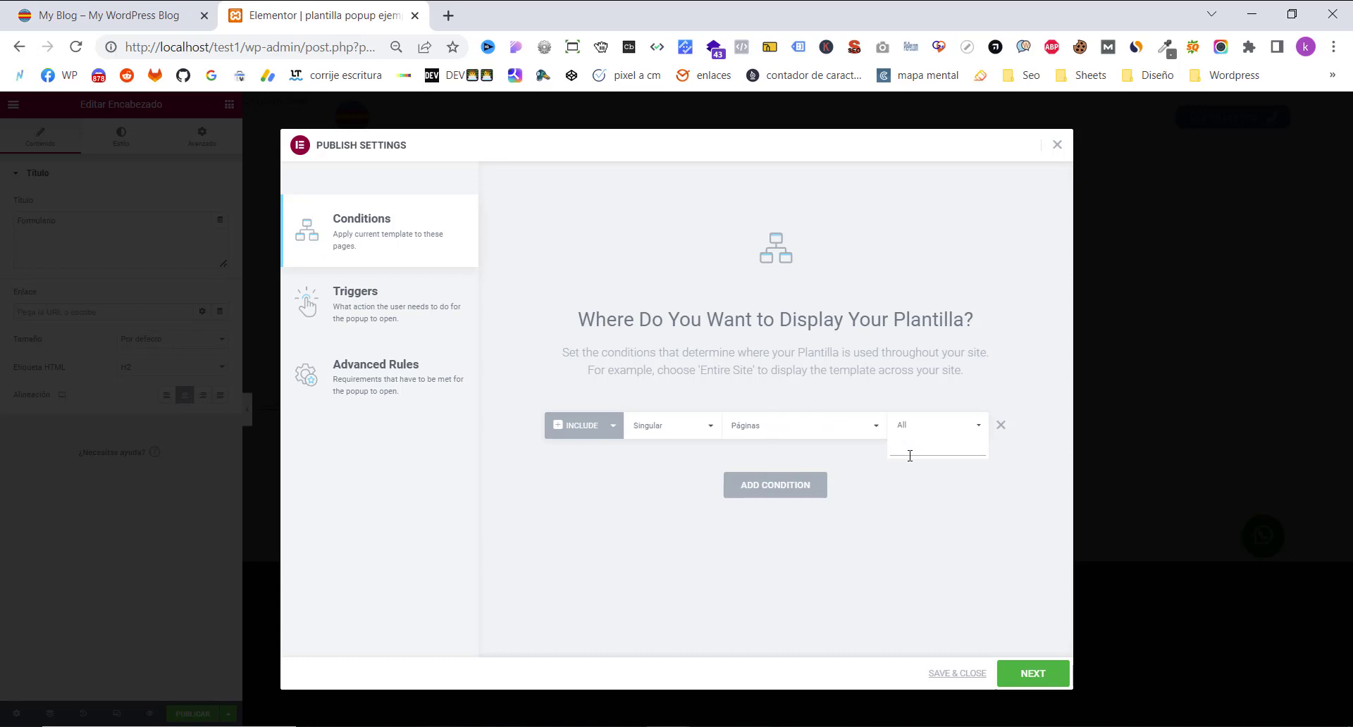
type("home")
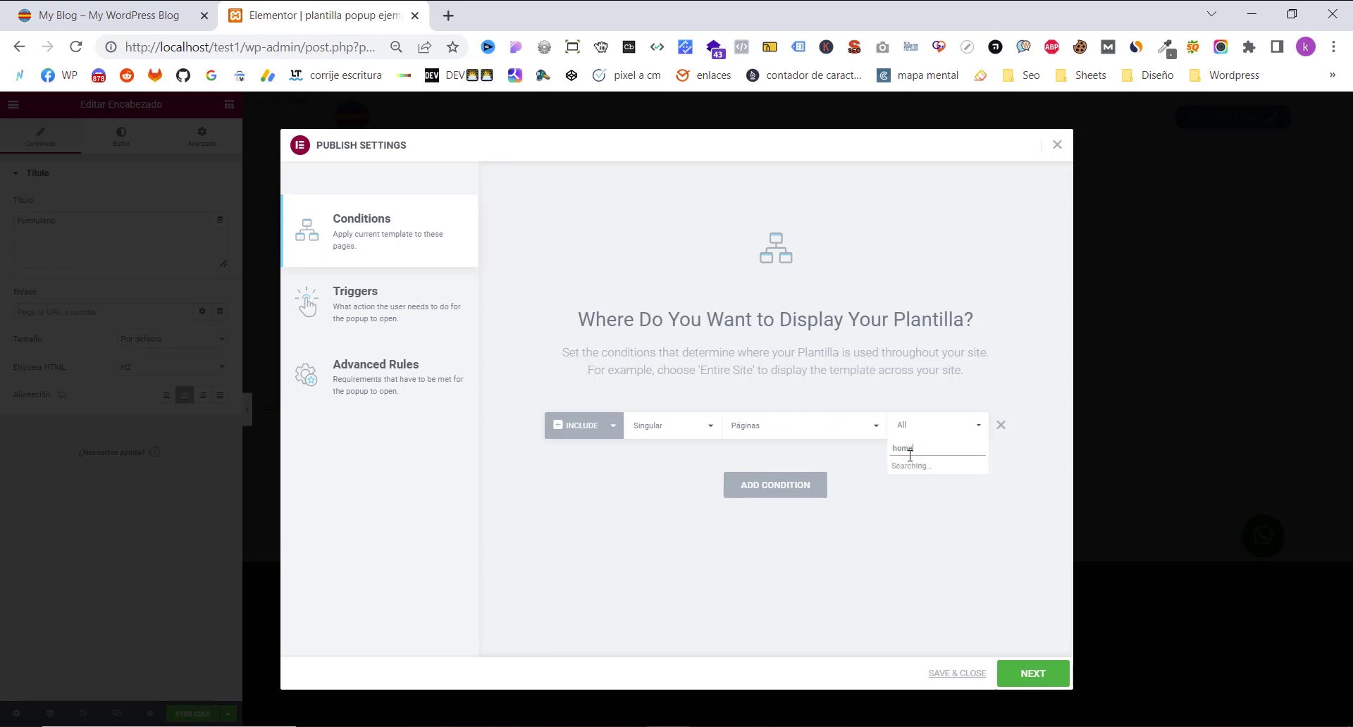
left_click(904, 468)
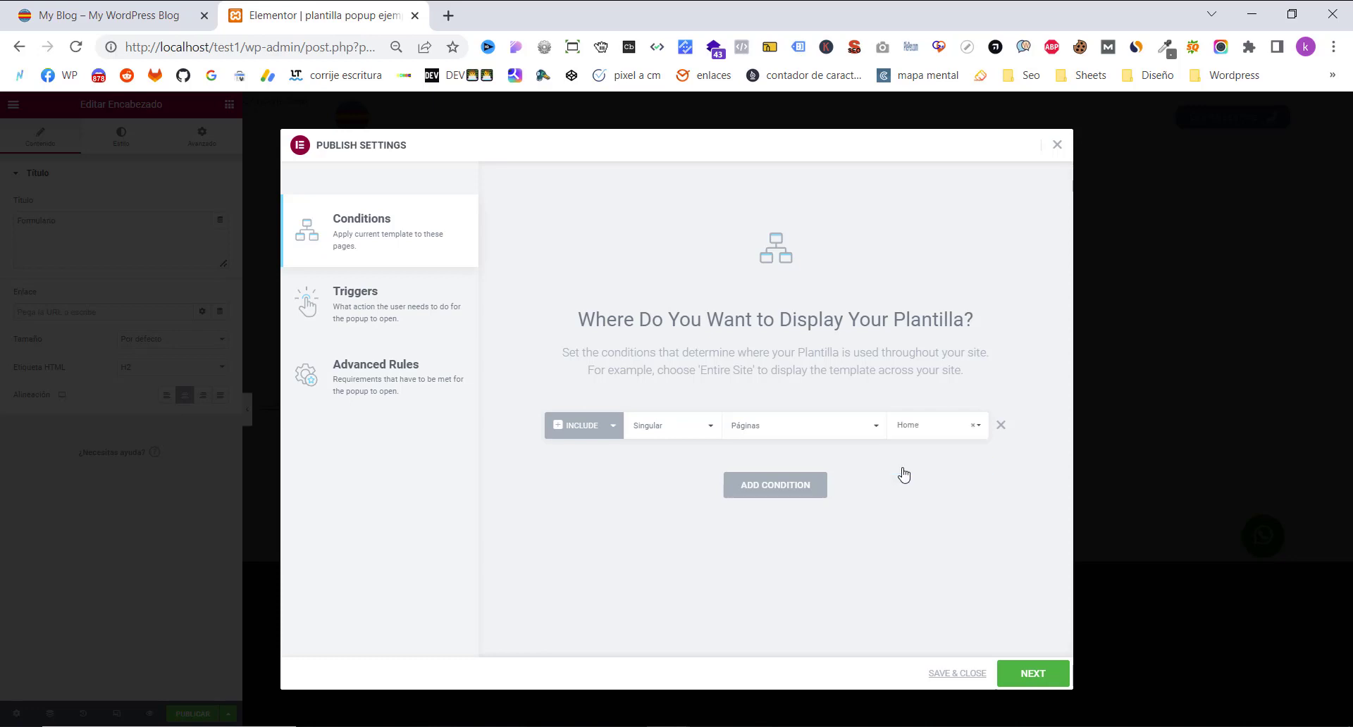
- Enable the On Page Load trigger and finish the publish settings so the popup is published
left_click(1039, 675)
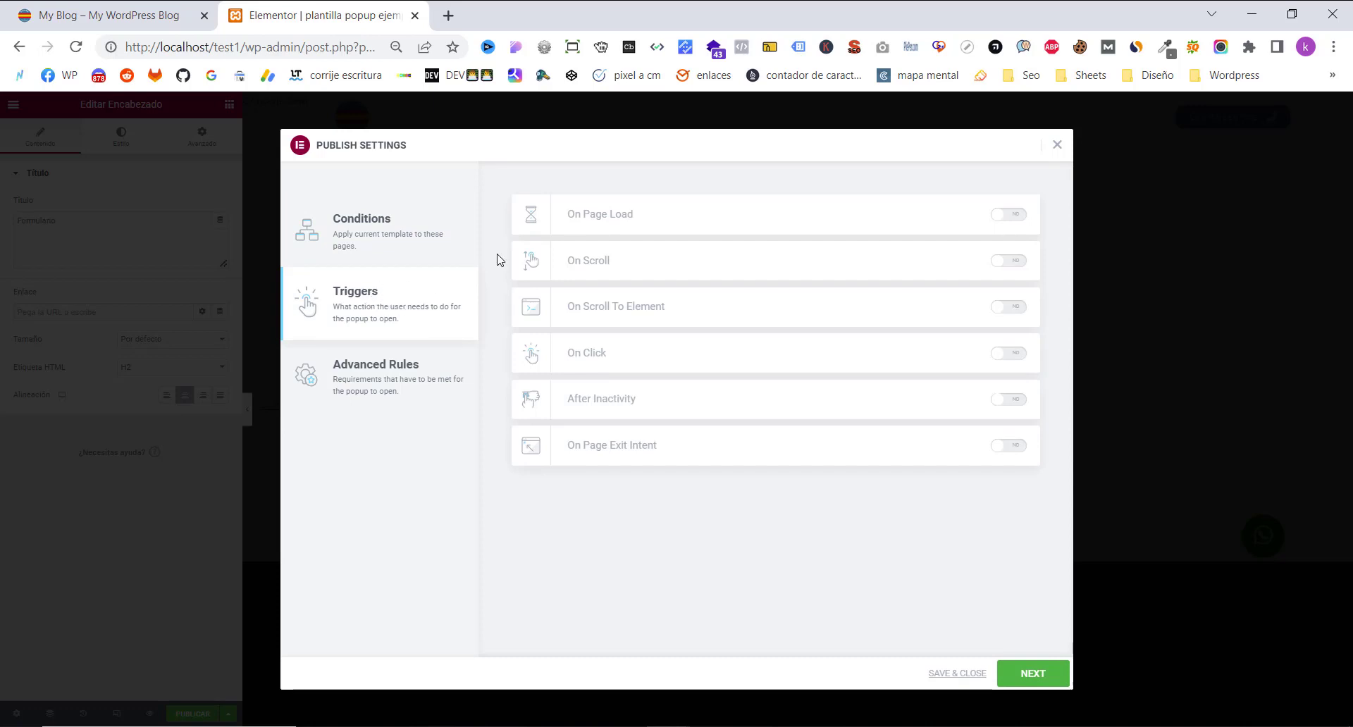
left_click(1009, 215)
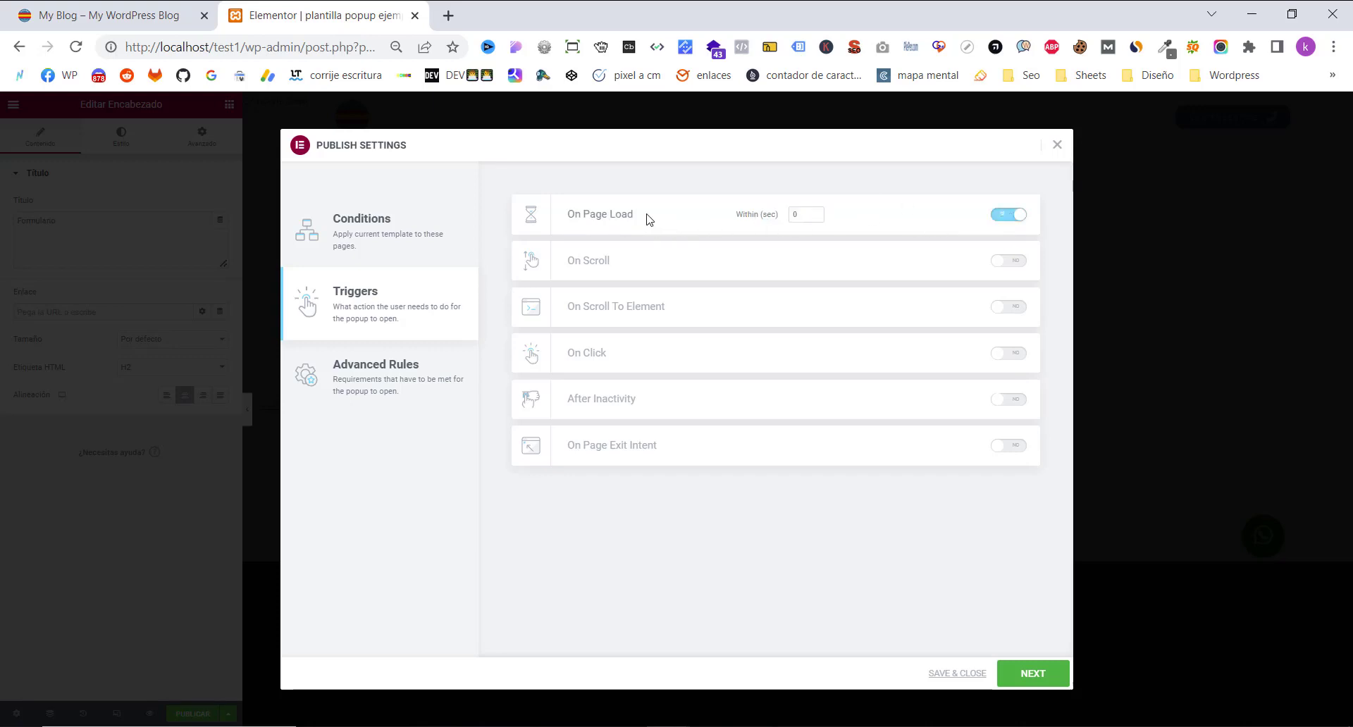
left_click(802, 213)
left_click_drag(802, 214, 780, 215)
left_click(1022, 675)
left_click(1022, 675)
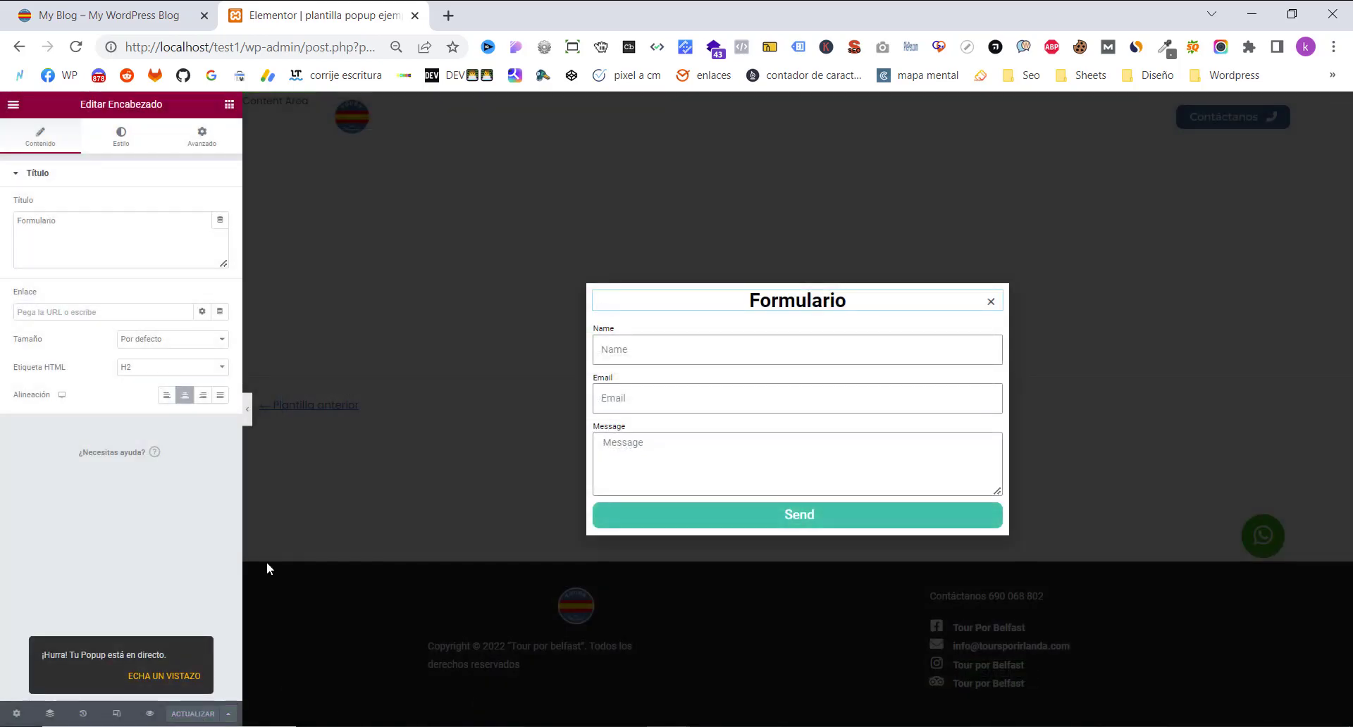
- Reload the site's Home page to test the popup on page load, and close the popup when it appears
left_click(141, 20)
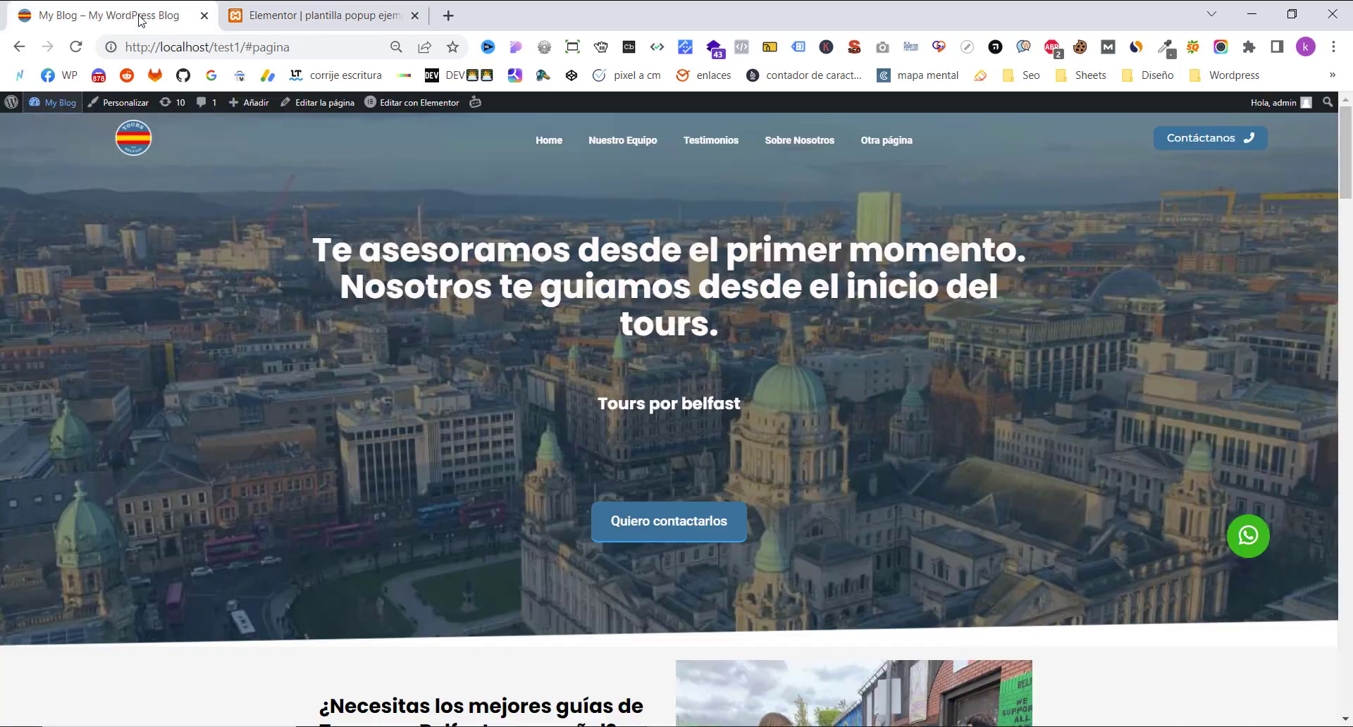
left_click(78, 47)
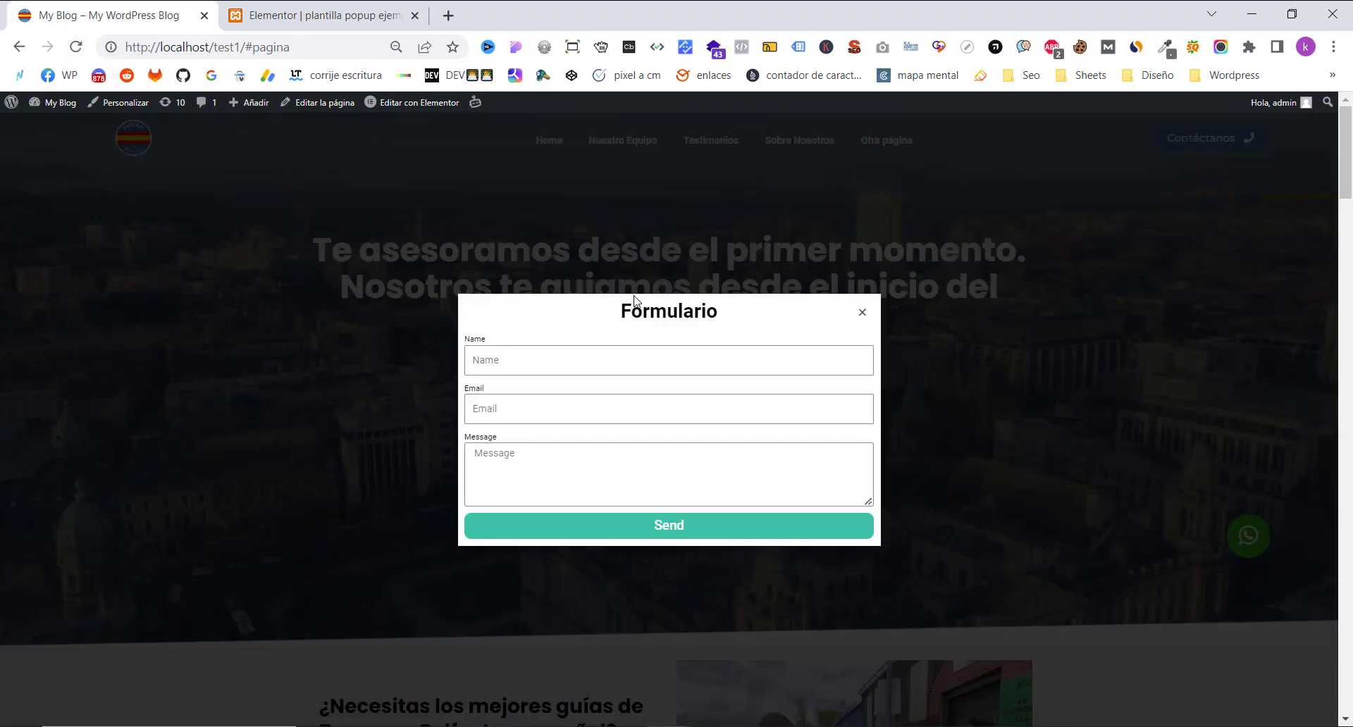
left_click(862, 313)
left_click(864, 314)
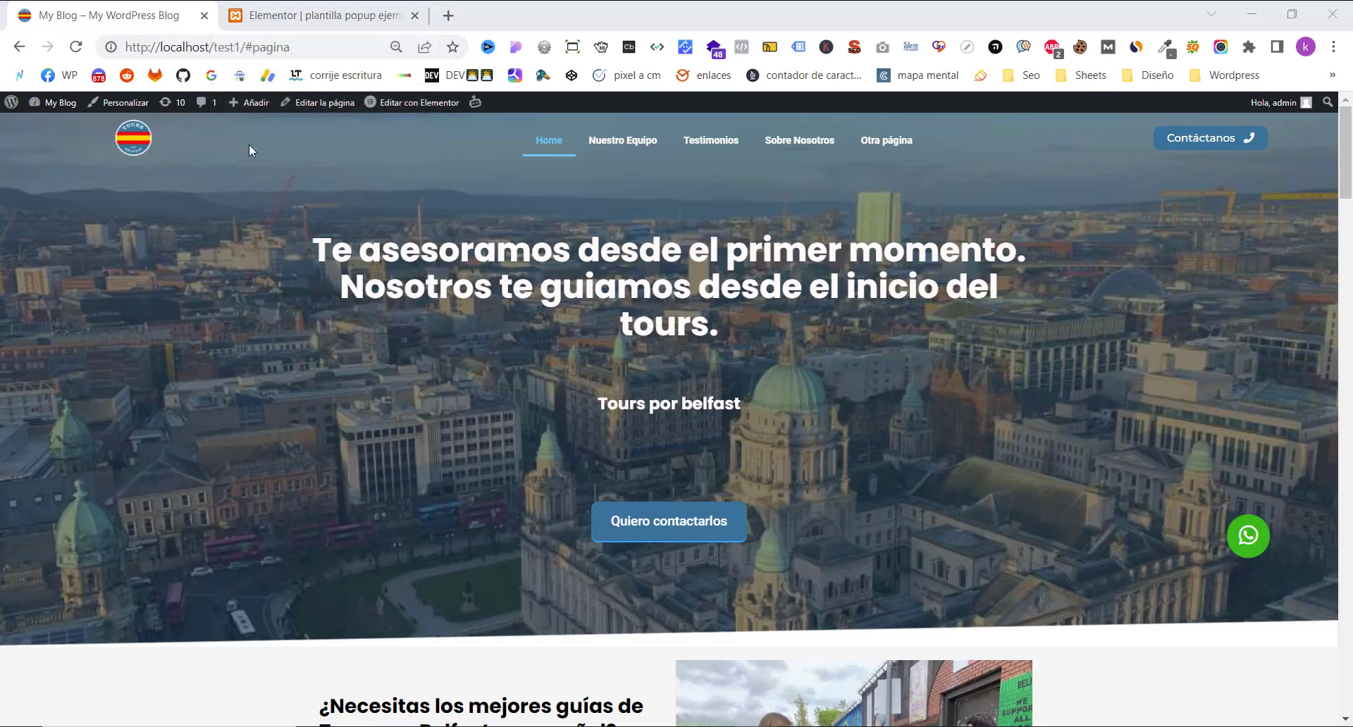
- Return to the popup in Elementor, review its display condition, and turn off the On Page Load trigger
left_click(363, 15)
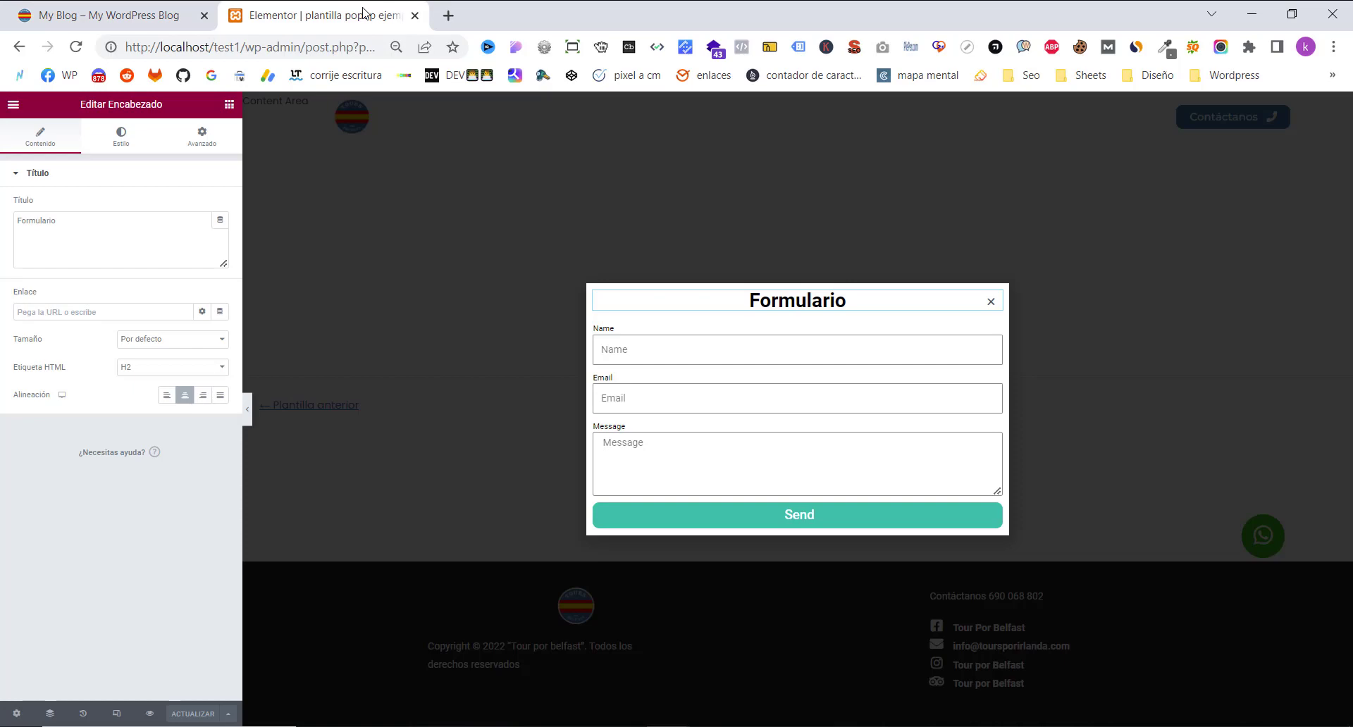
left_click(228, 714)
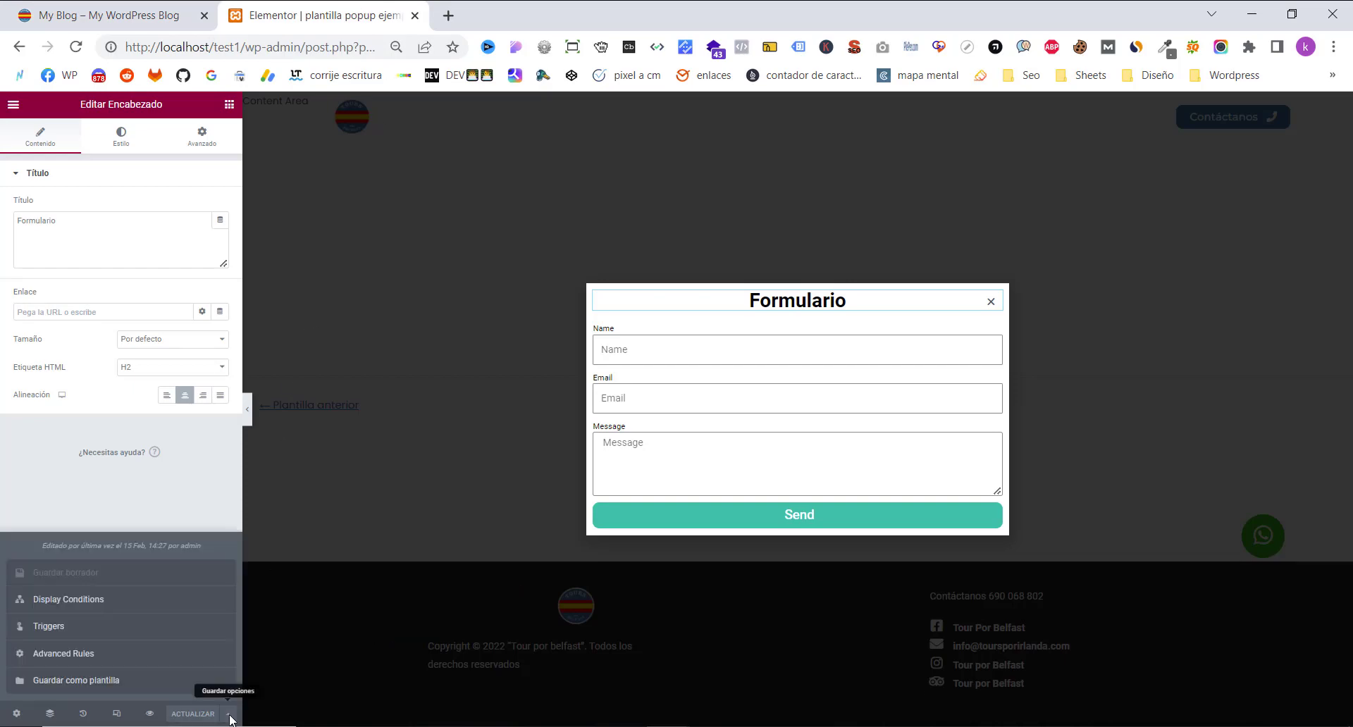
left_click(103, 629)
left_click(392, 238)
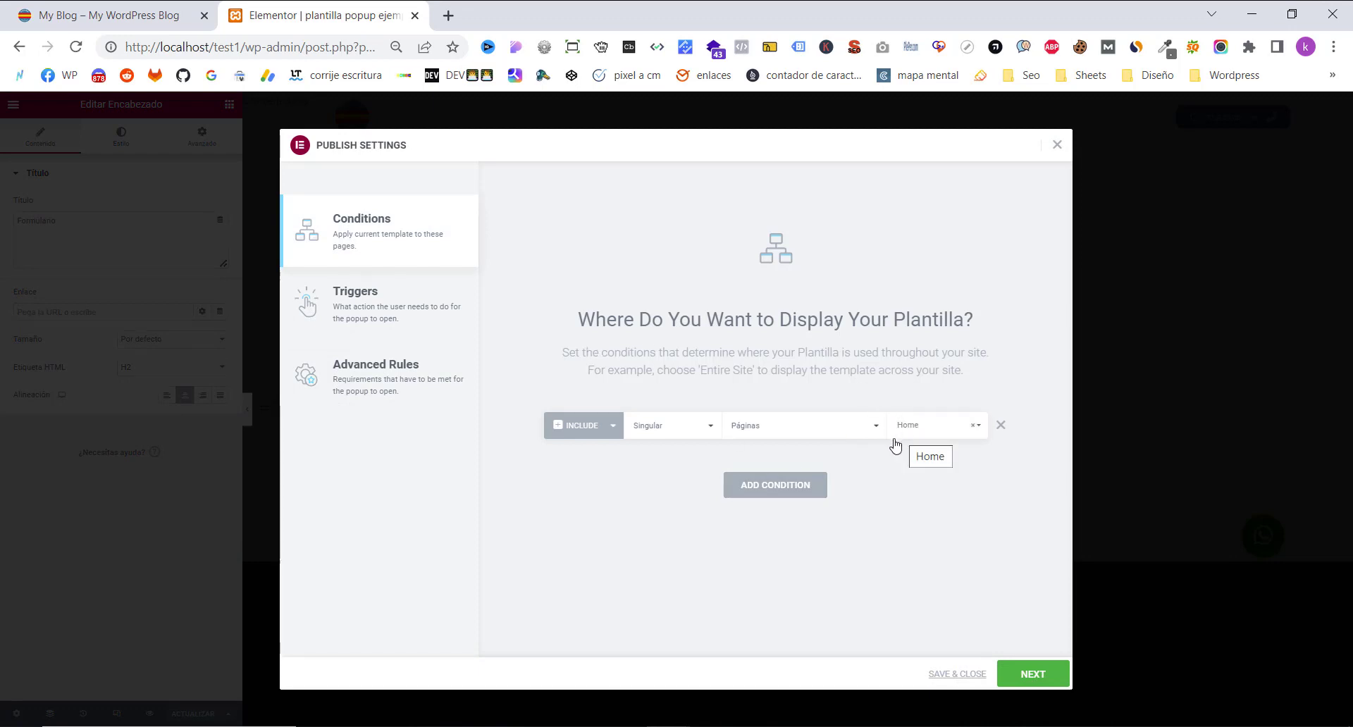
left_click(377, 305)
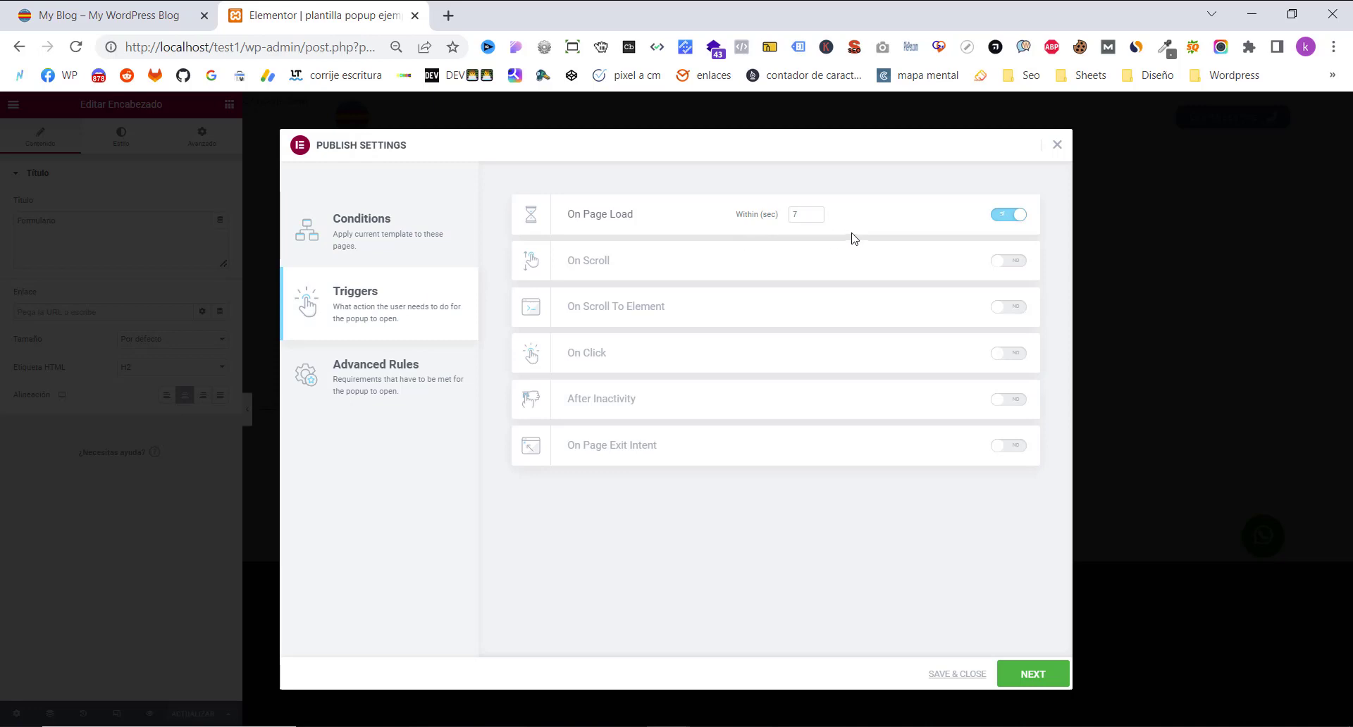
left_click(1001, 218)
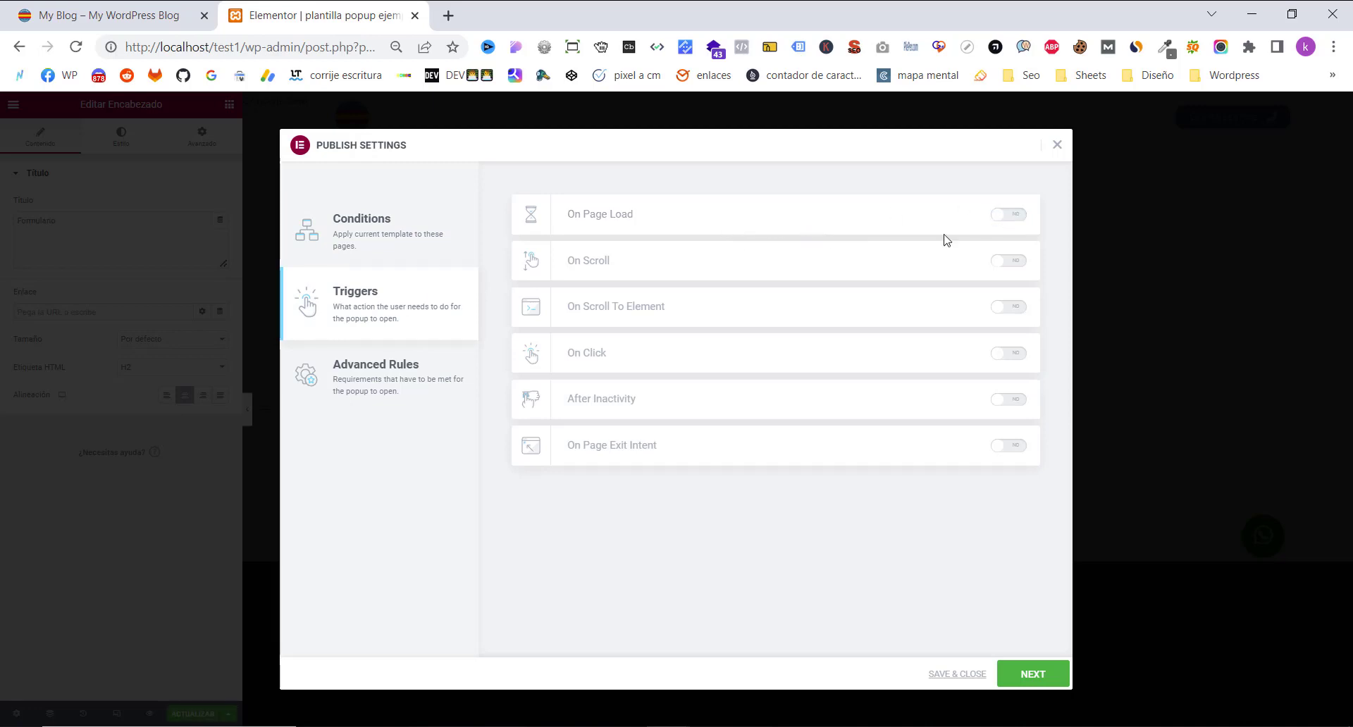
- Enable the On Scroll trigger with direction Down, adjust its scroll percentage, and save the publish settings
left_click(1016, 263)
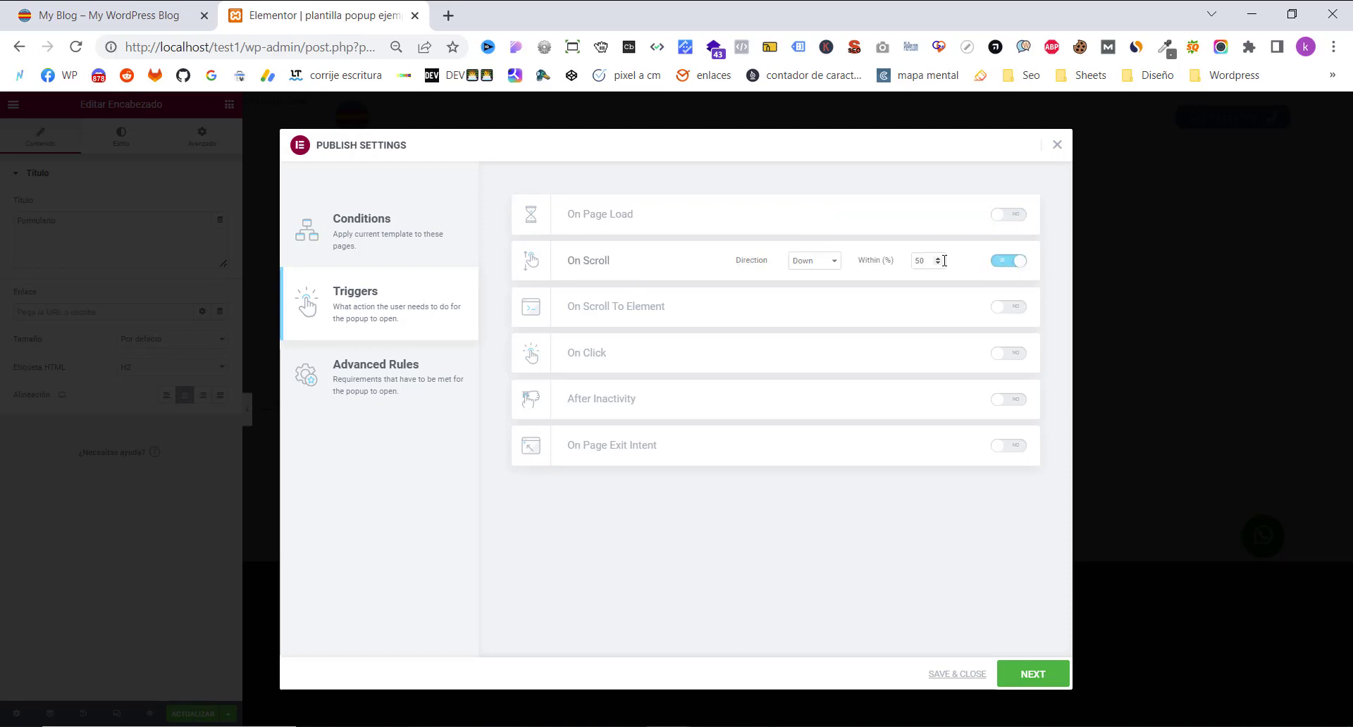
left_click_drag(930, 262, 908, 271)
left_click(855, 256)
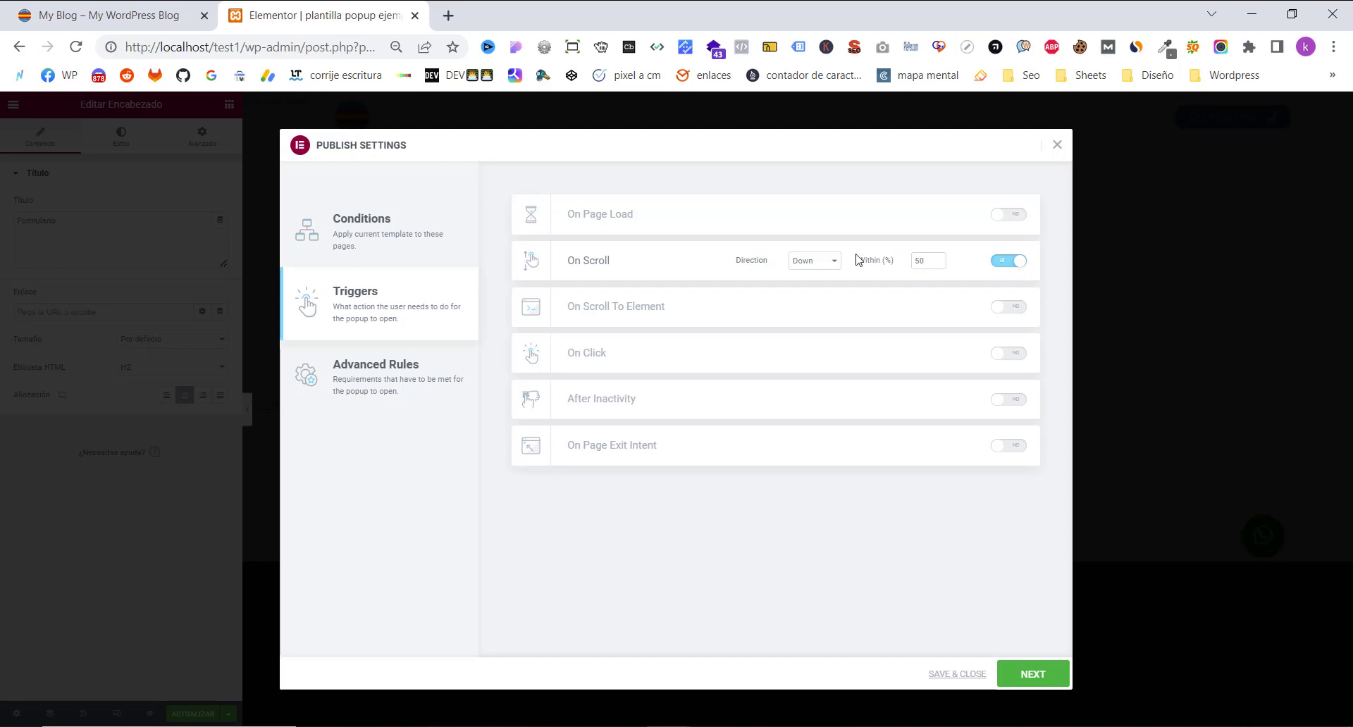
double_click(919, 260)
type("41")
left_click(814, 264)
left_click(803, 276)
double_click(915, 261)
left_click(1015, 679)
left_click(1015, 679)
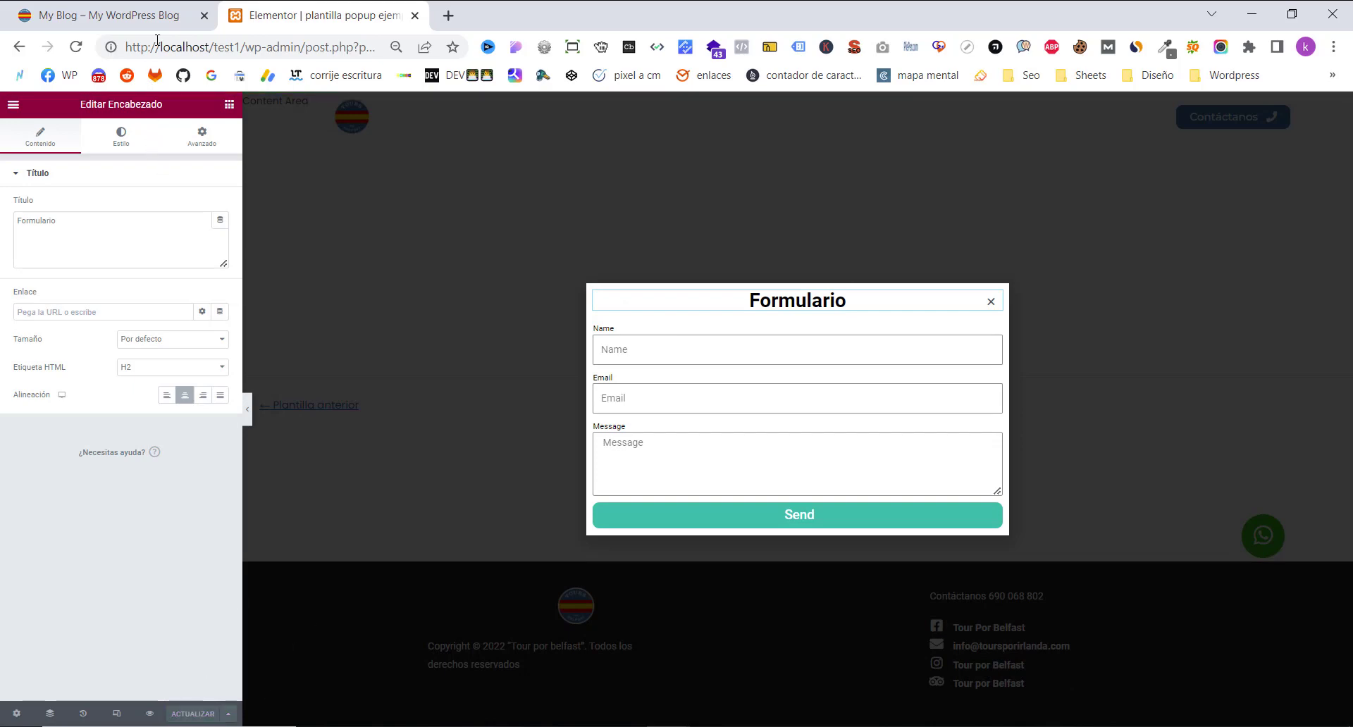
- Reload the Home page and scroll down through it to test the scroll-triggered popup, closing the popup when it opens
left_click(106, 15)
left_click(75, 47)
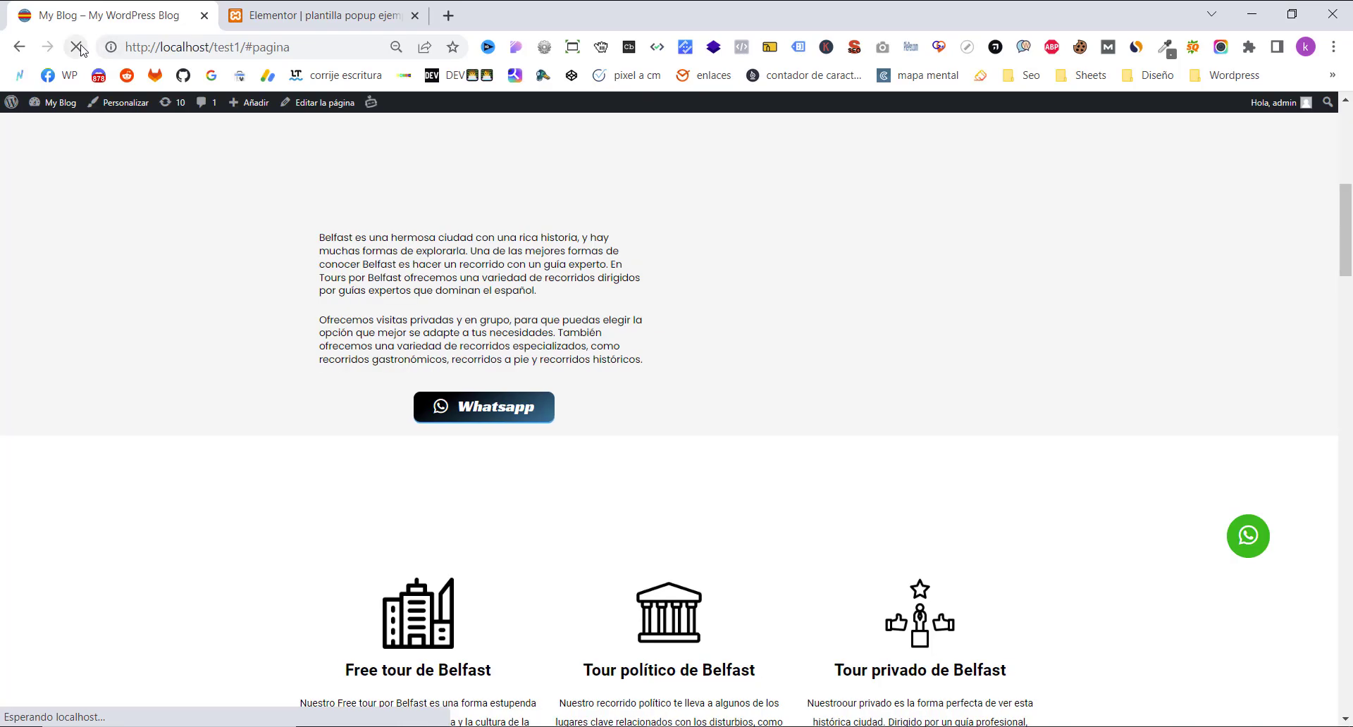
scroll(387, 348, "up", 7)
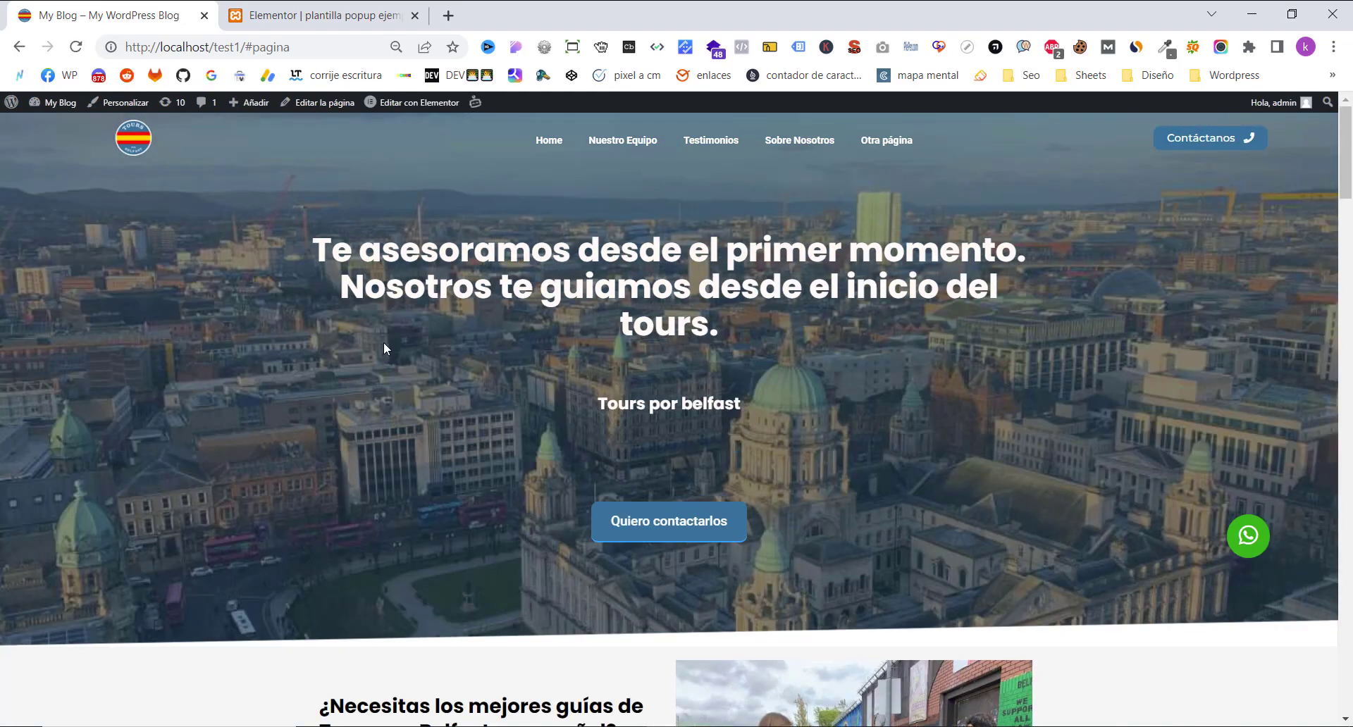
scroll(386, 348, "down", 8)
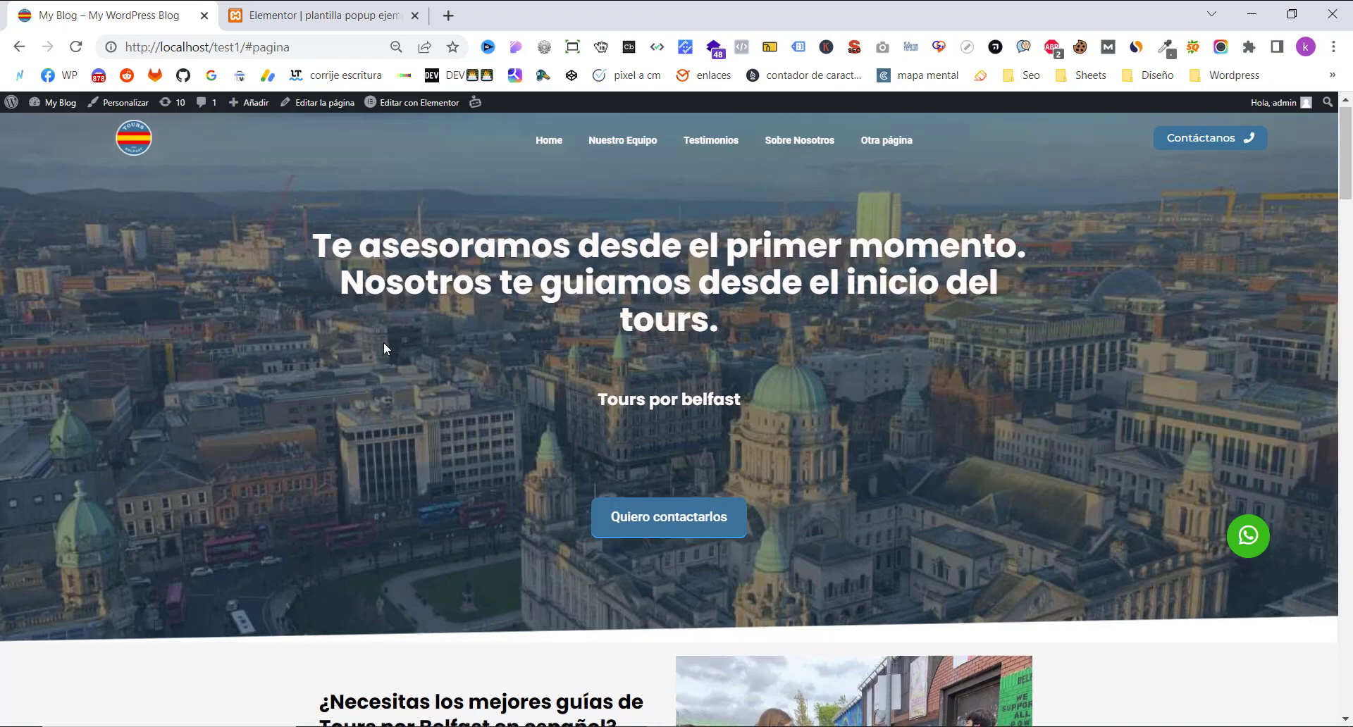
scroll(386, 348, "down", 10)
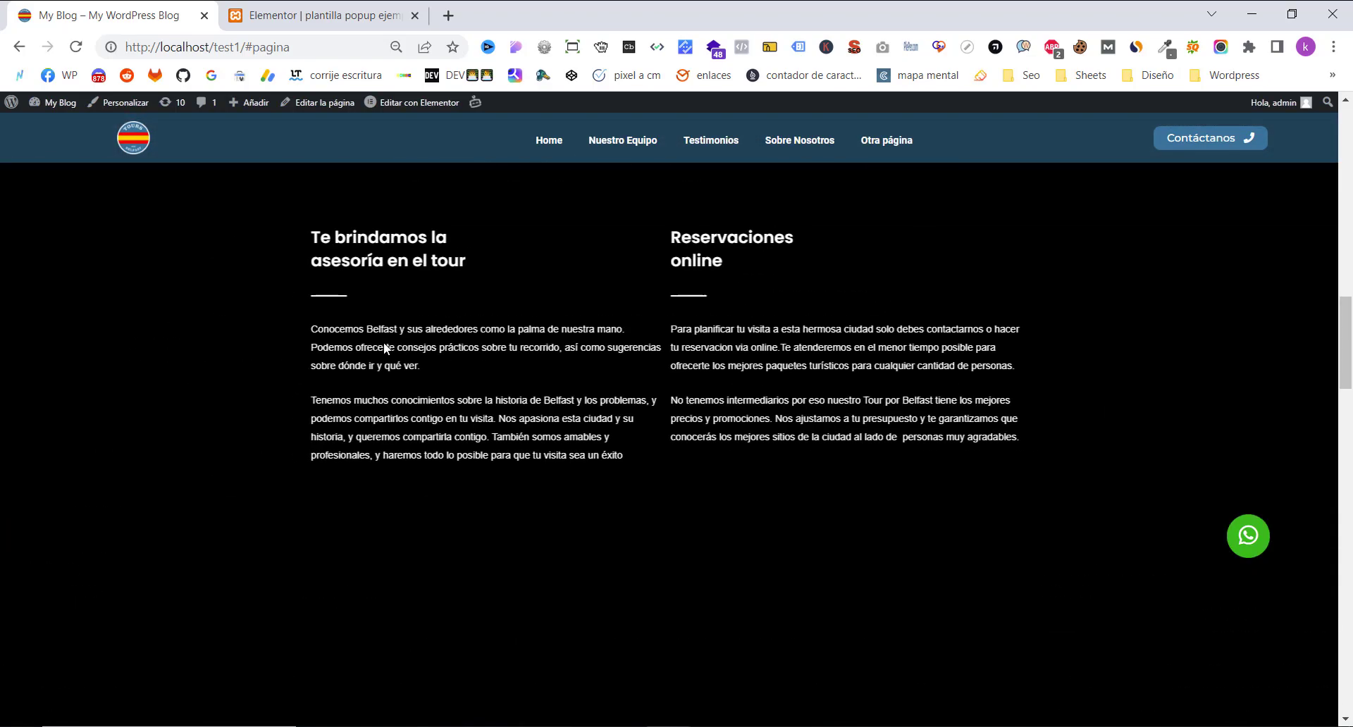
scroll(386, 348, "up", 1)
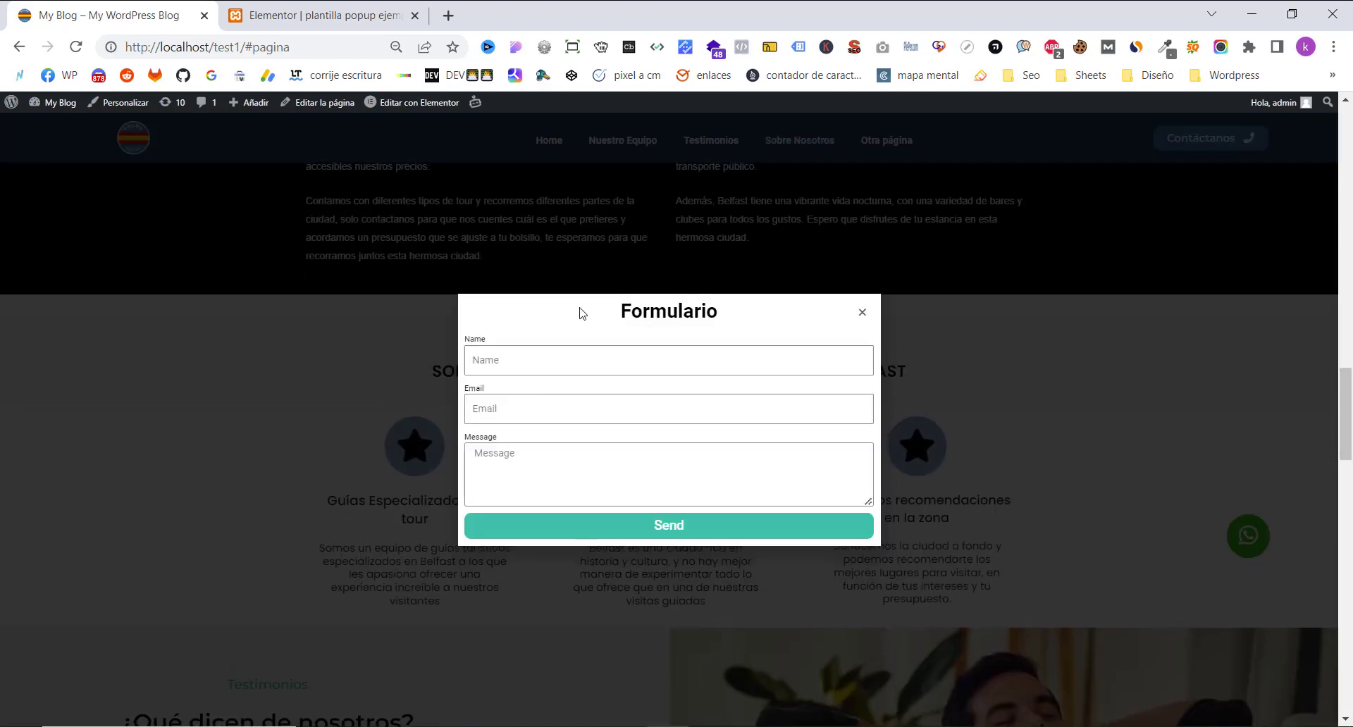
left_click(861, 314)
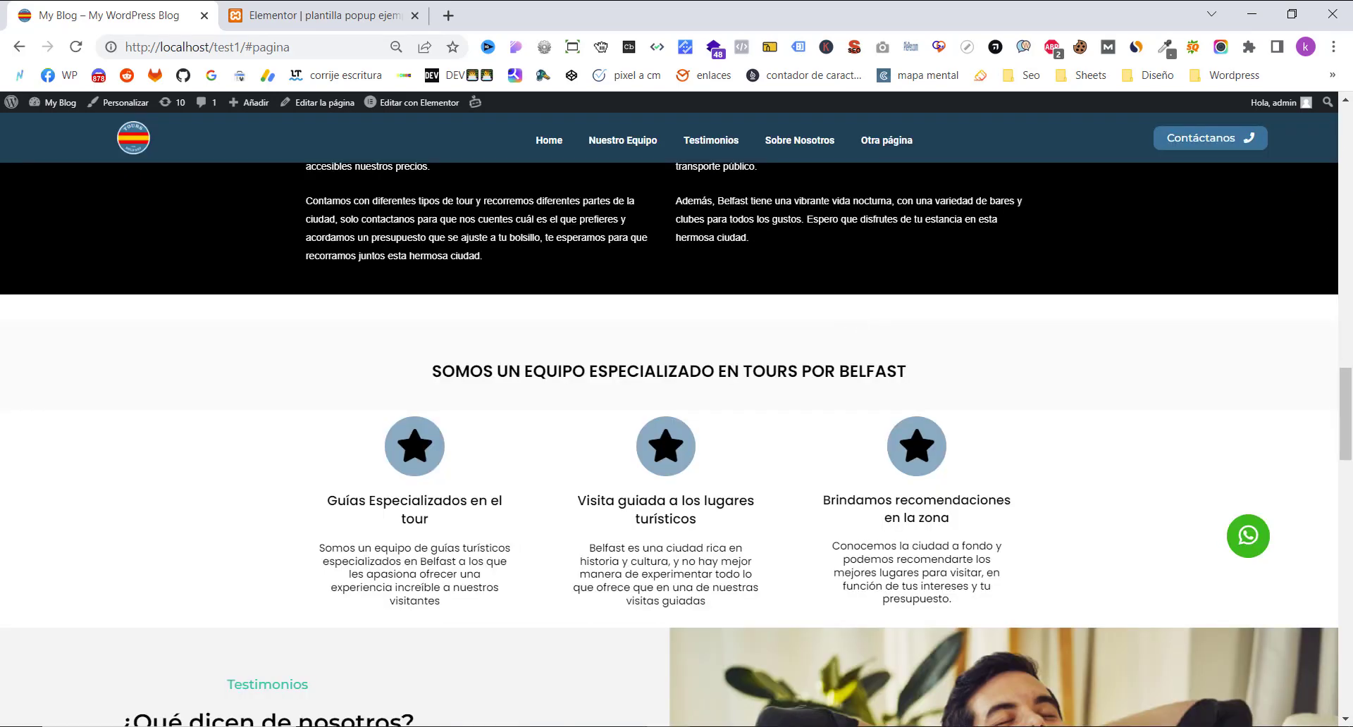
- Set the popup's On Scroll trigger to 20 percent and save the publish settings
key("ctrl+Tab")
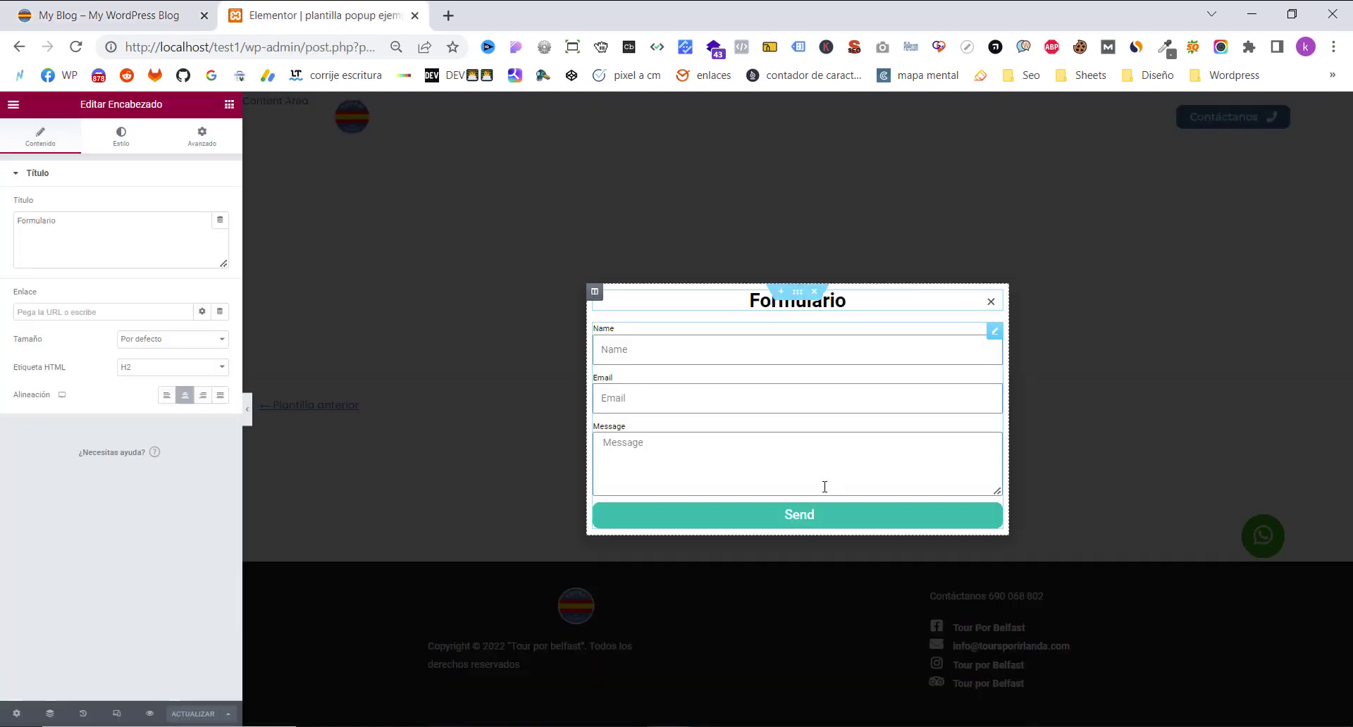
left_click(227, 714)
left_click(139, 627)
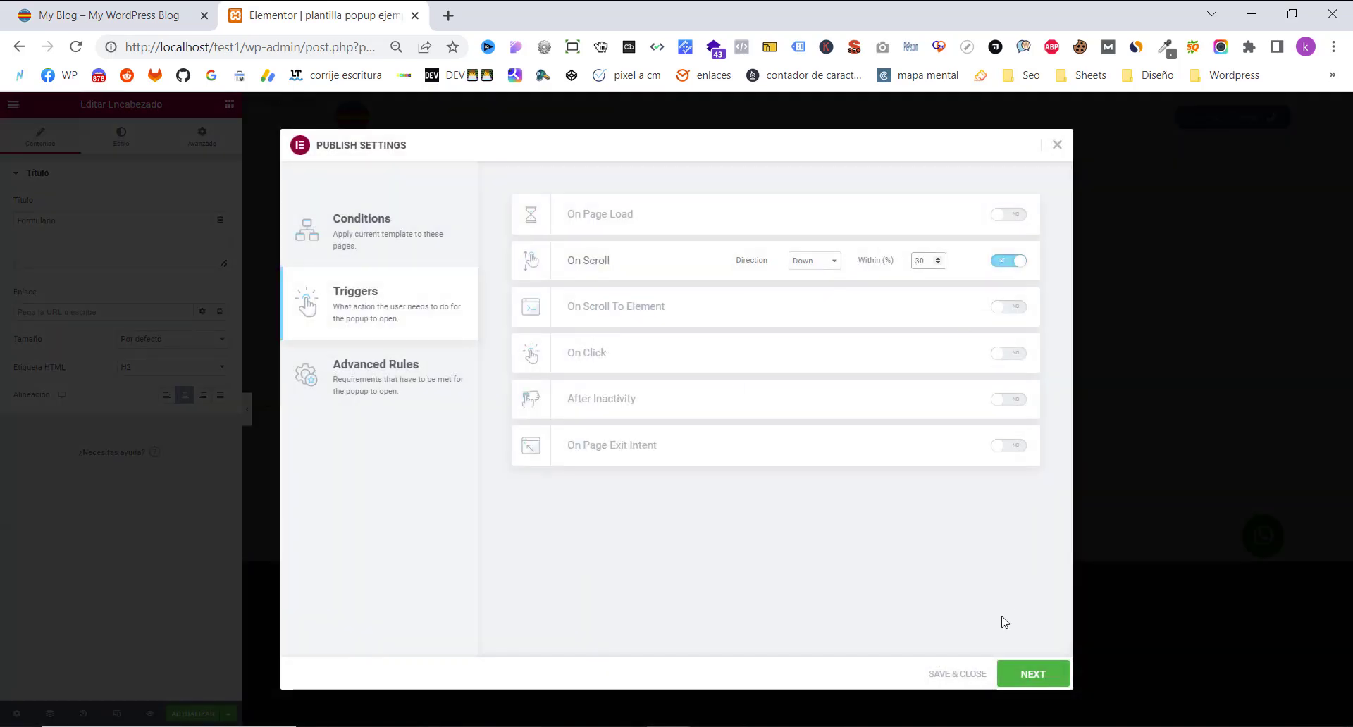
left_click(1025, 674)
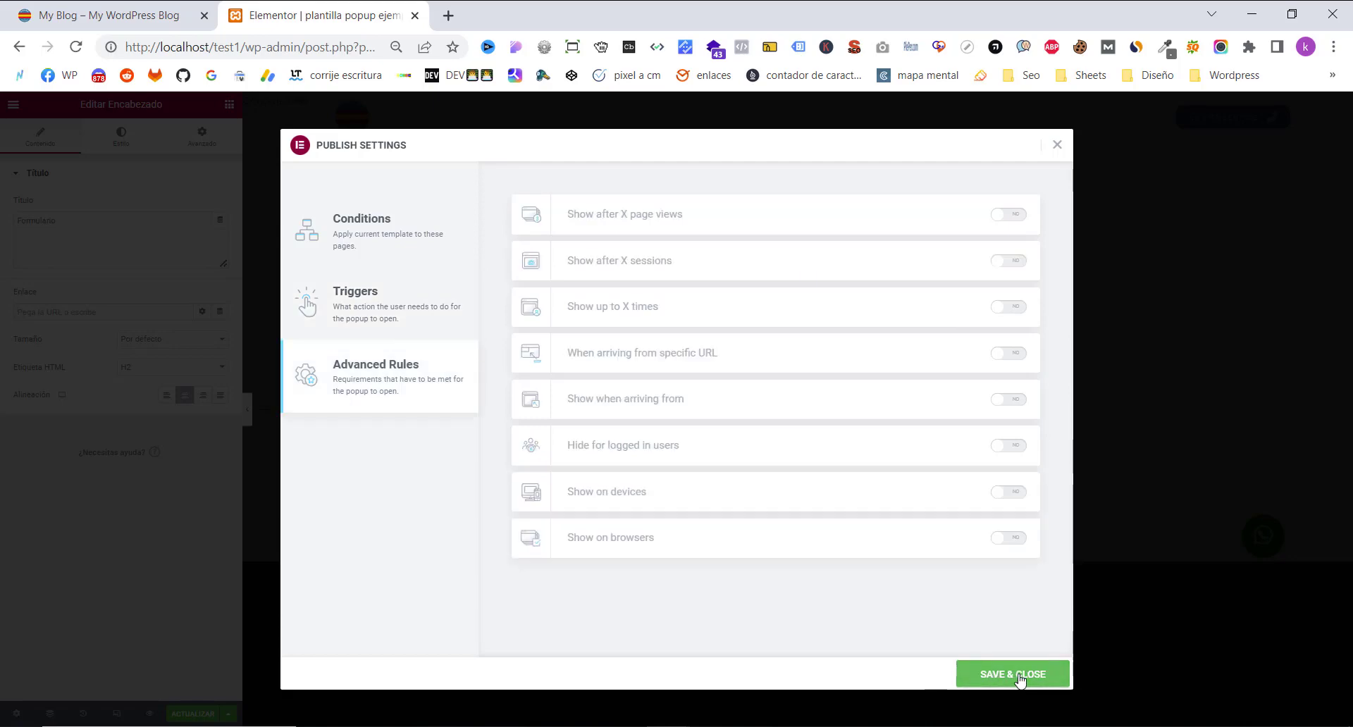
left_click(1023, 675)
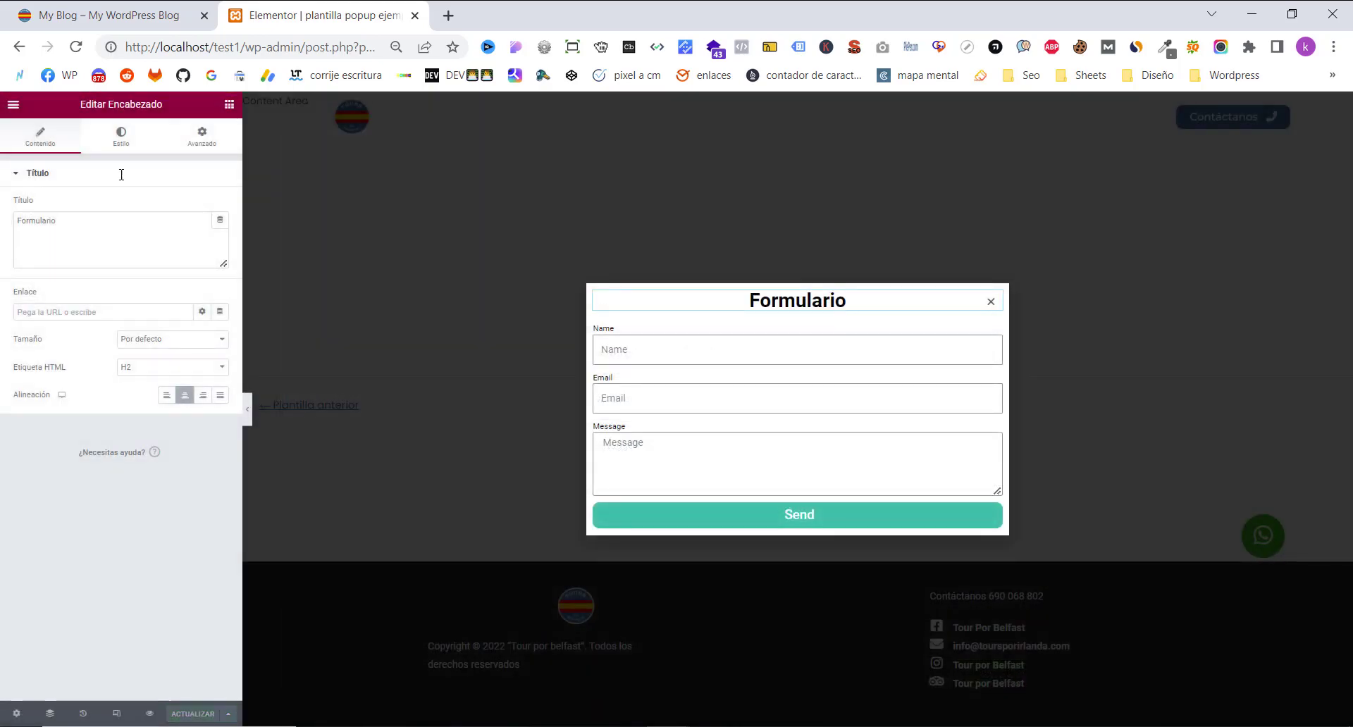
- Test the changed scroll percentage on the reloaded Home page and dismiss the popup
left_click(109, 16)
left_click(76, 47)
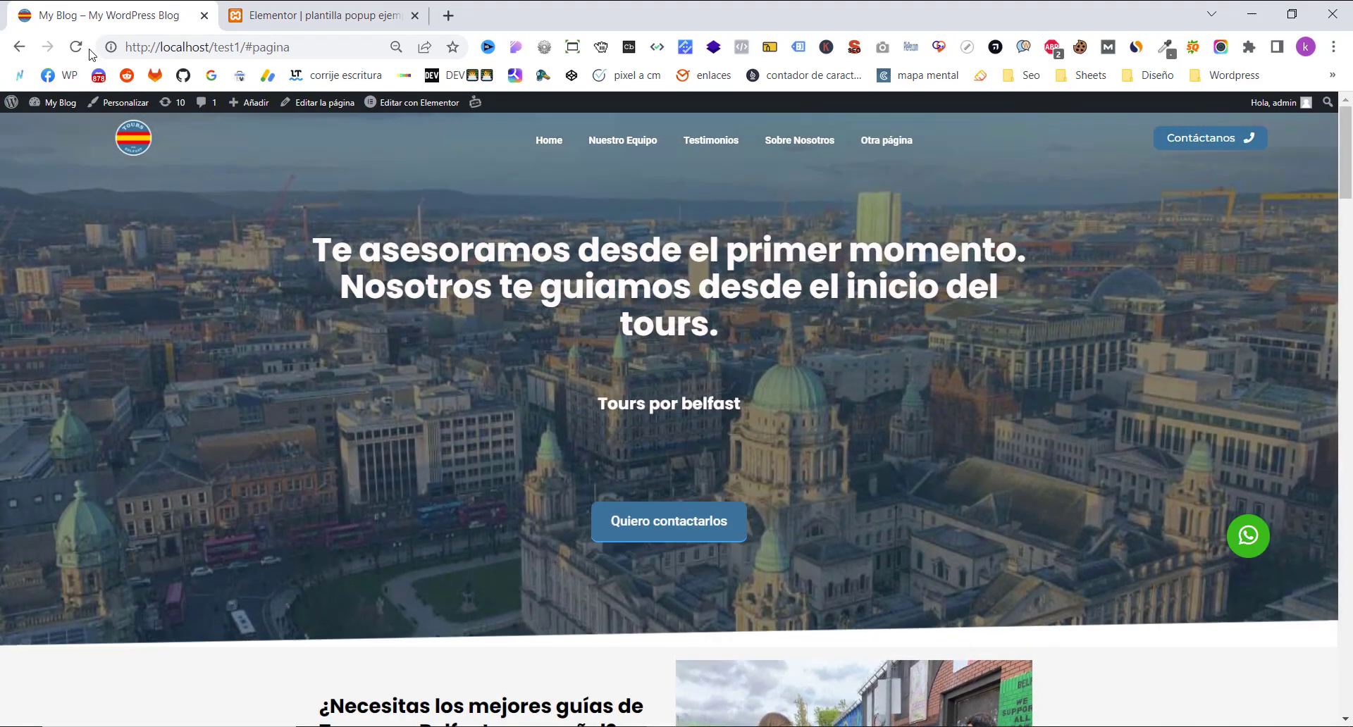
left_click(76, 47)
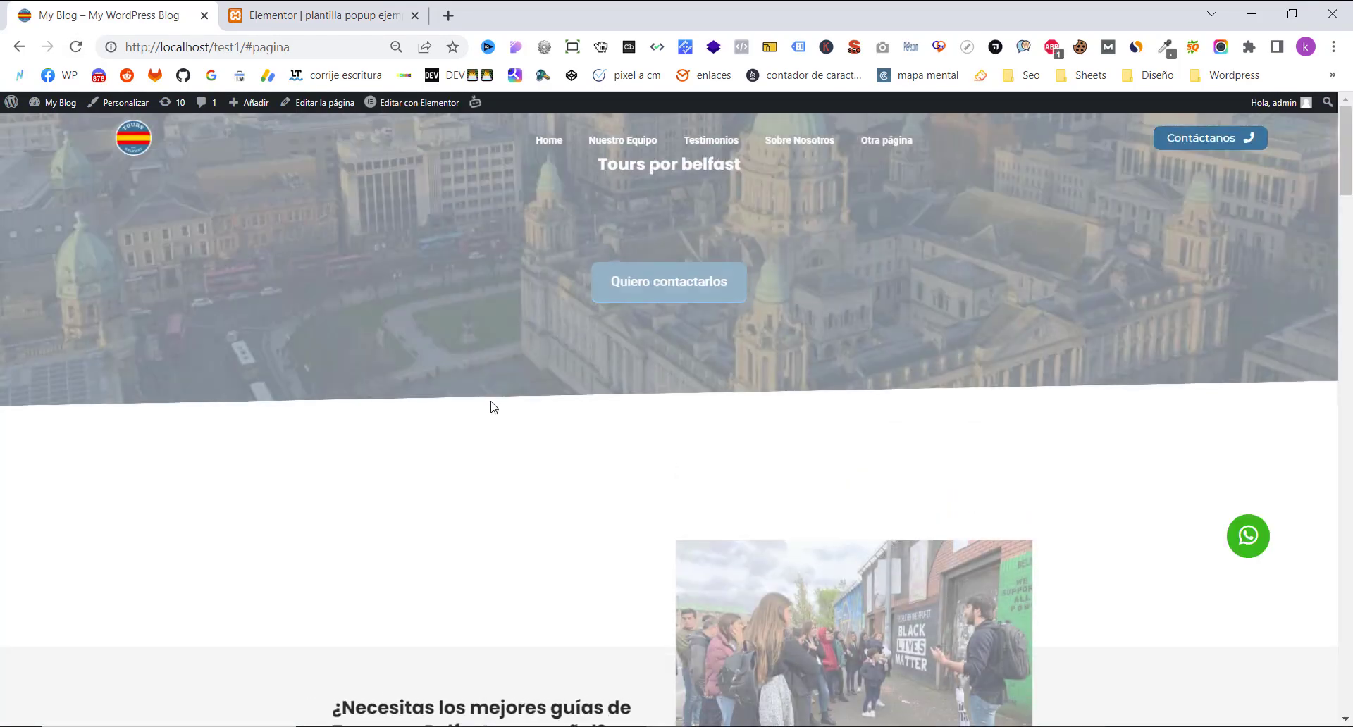
scroll(492, 406, "down", 10)
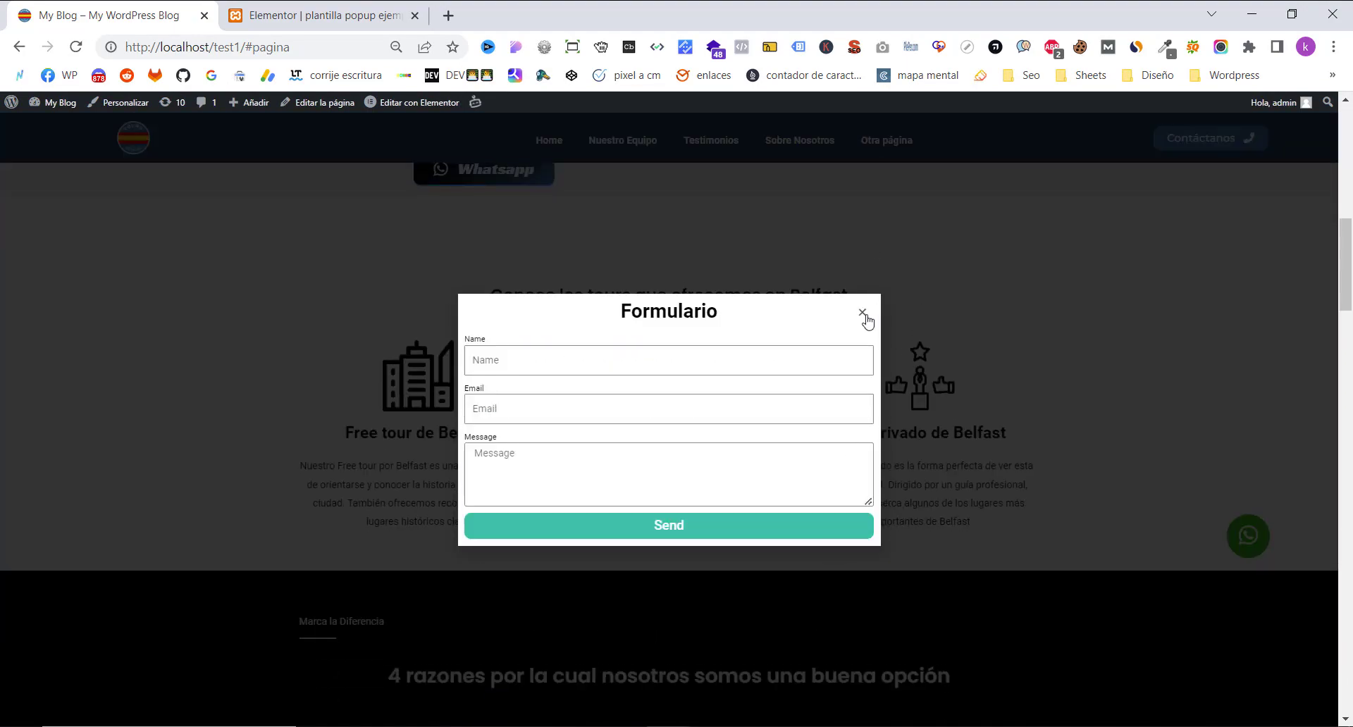
left_click(864, 315)
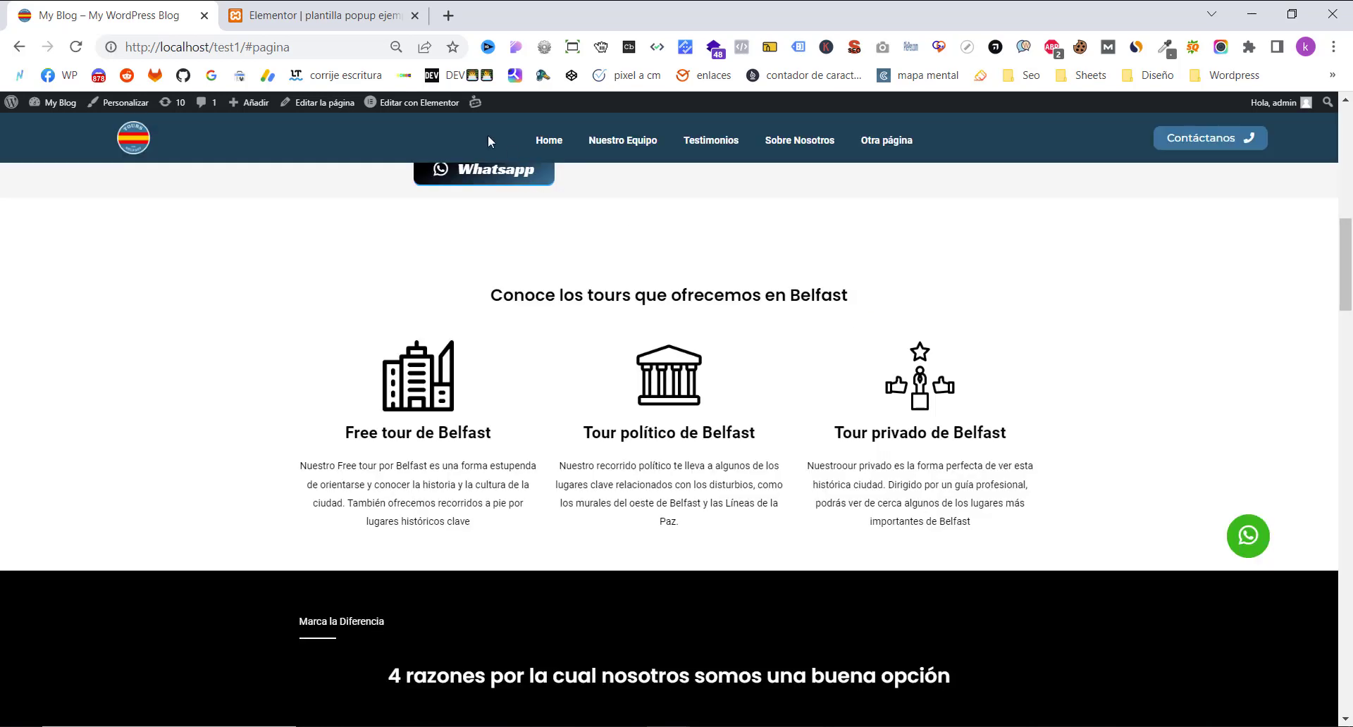
- Reopen the popup's publish settings in Elementor and turn off the On Scroll trigger
left_click(356, 17)
left_click(228, 714)
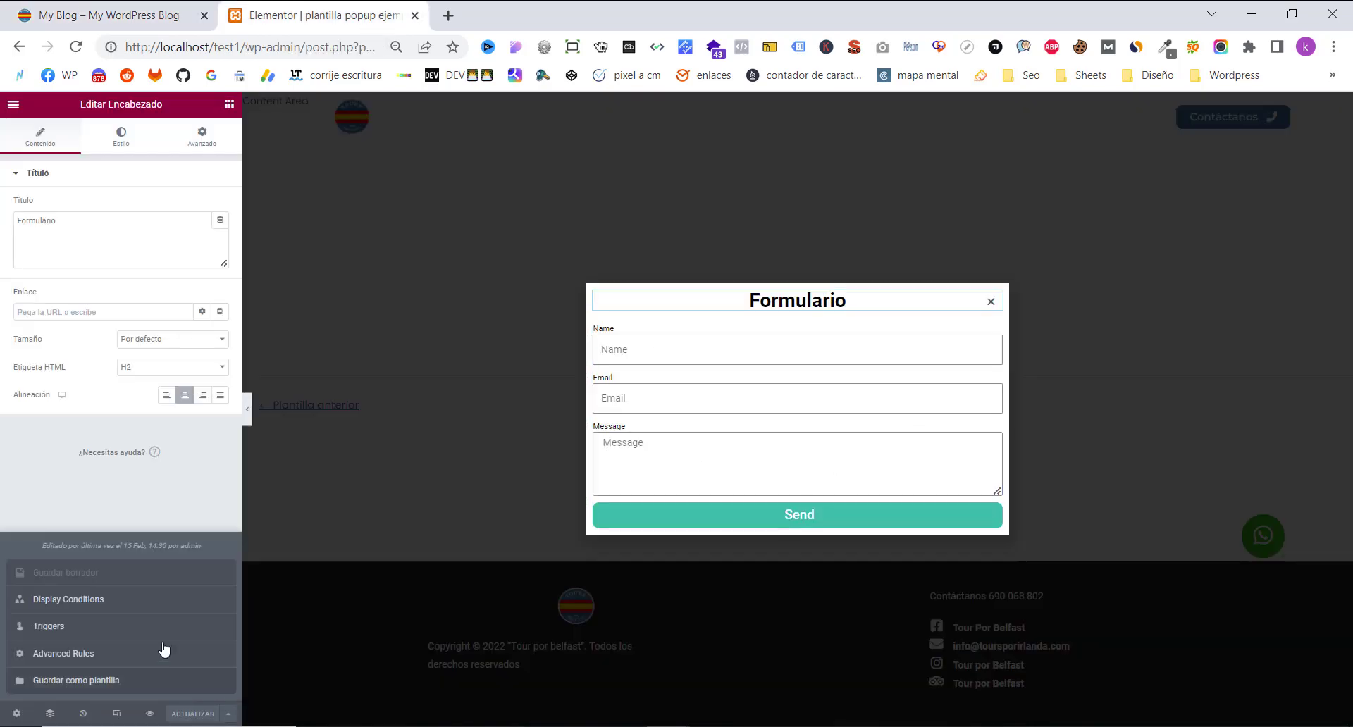
left_click(139, 601)
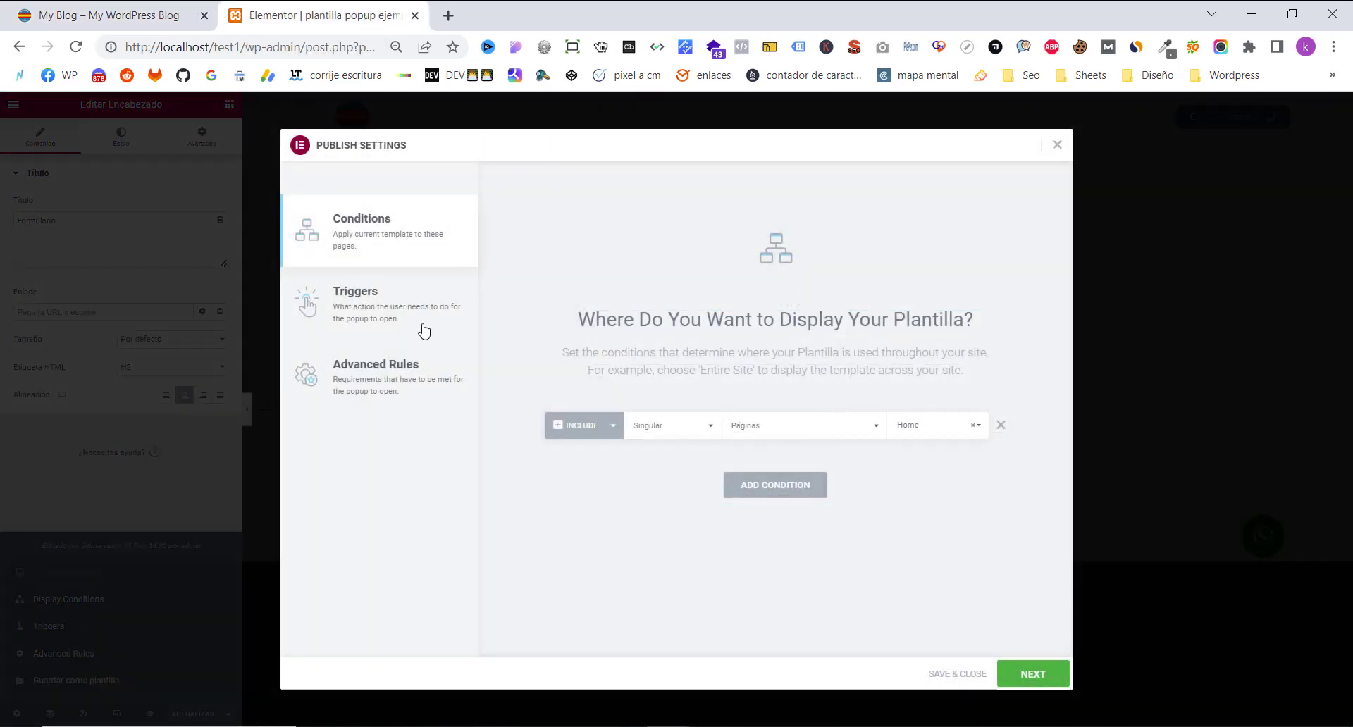
left_click(372, 308)
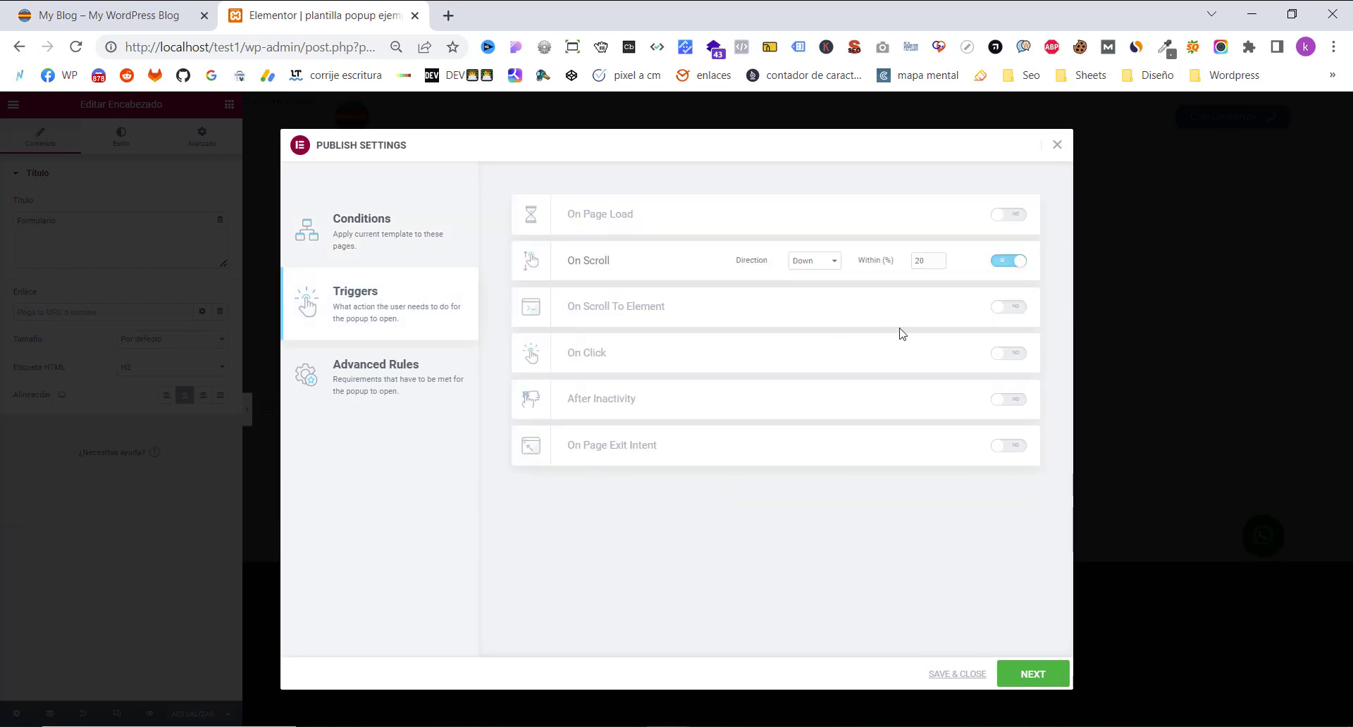
left_click(1006, 260)
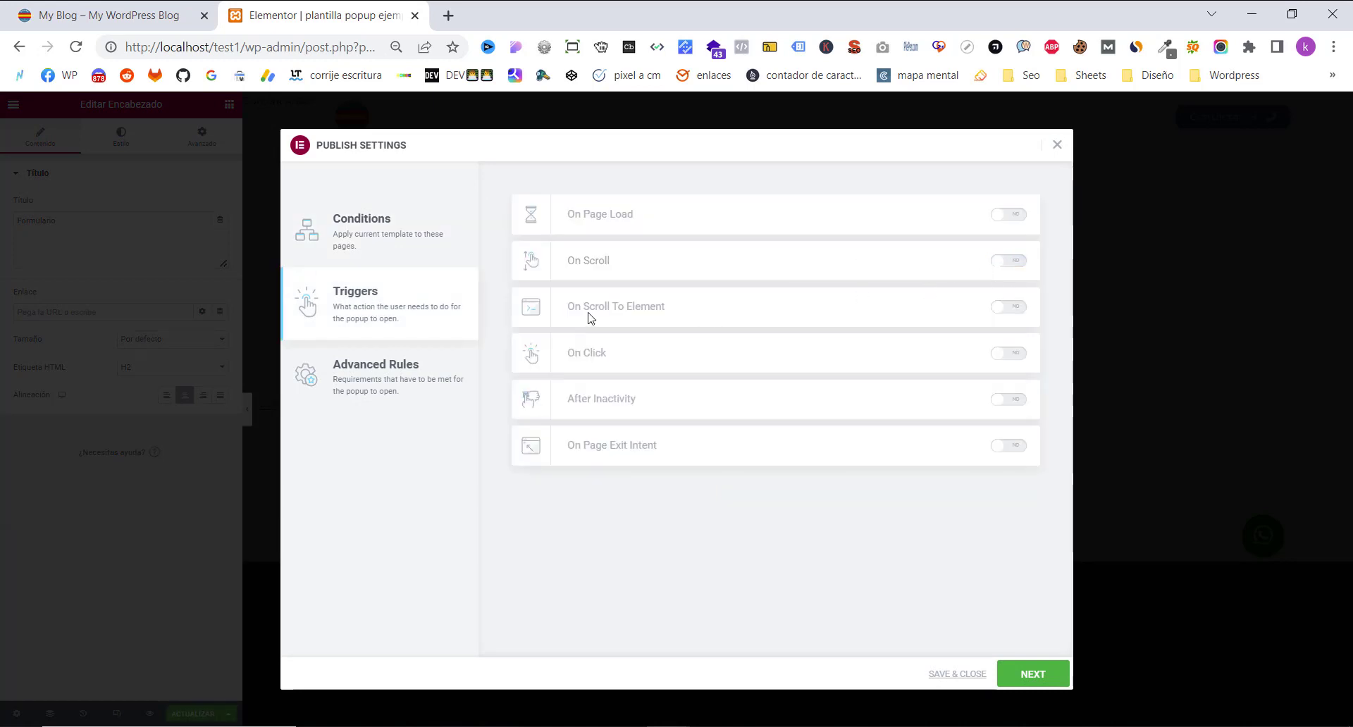
left_click(1010, 309)
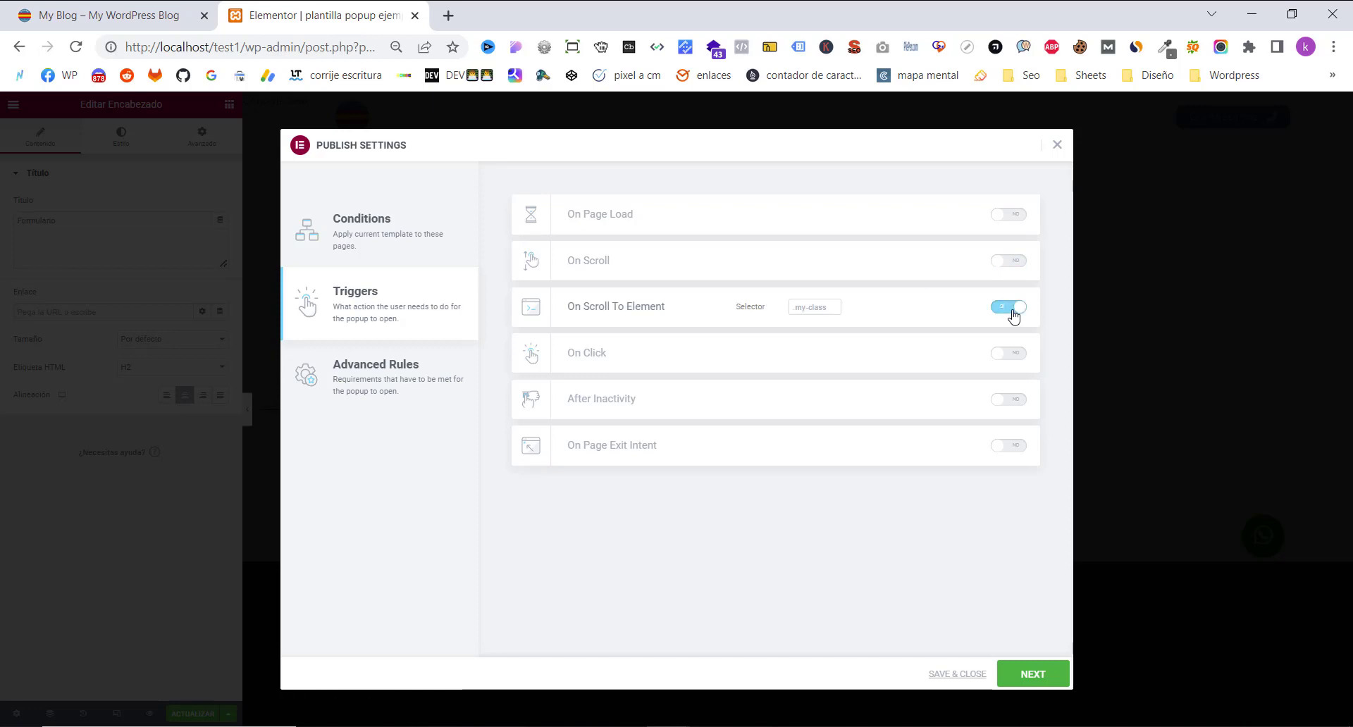
left_click(811, 309)
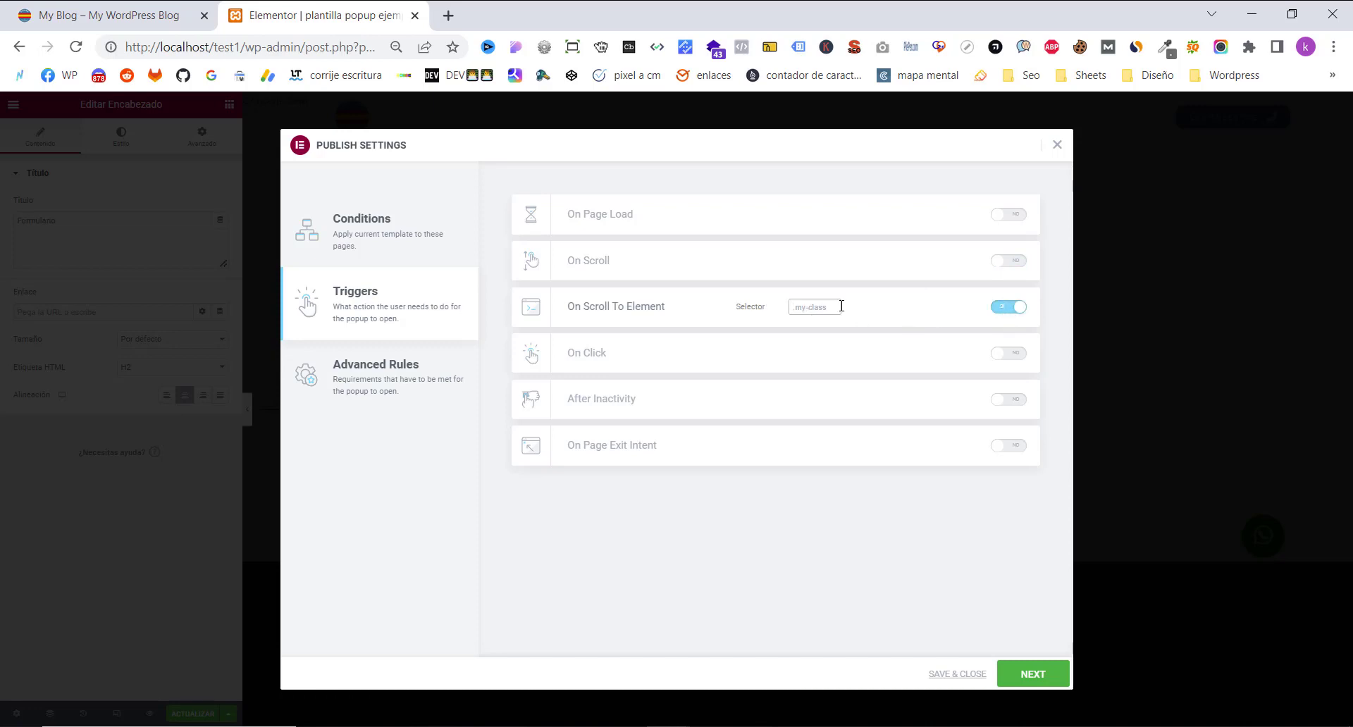
left_click(1008, 310)
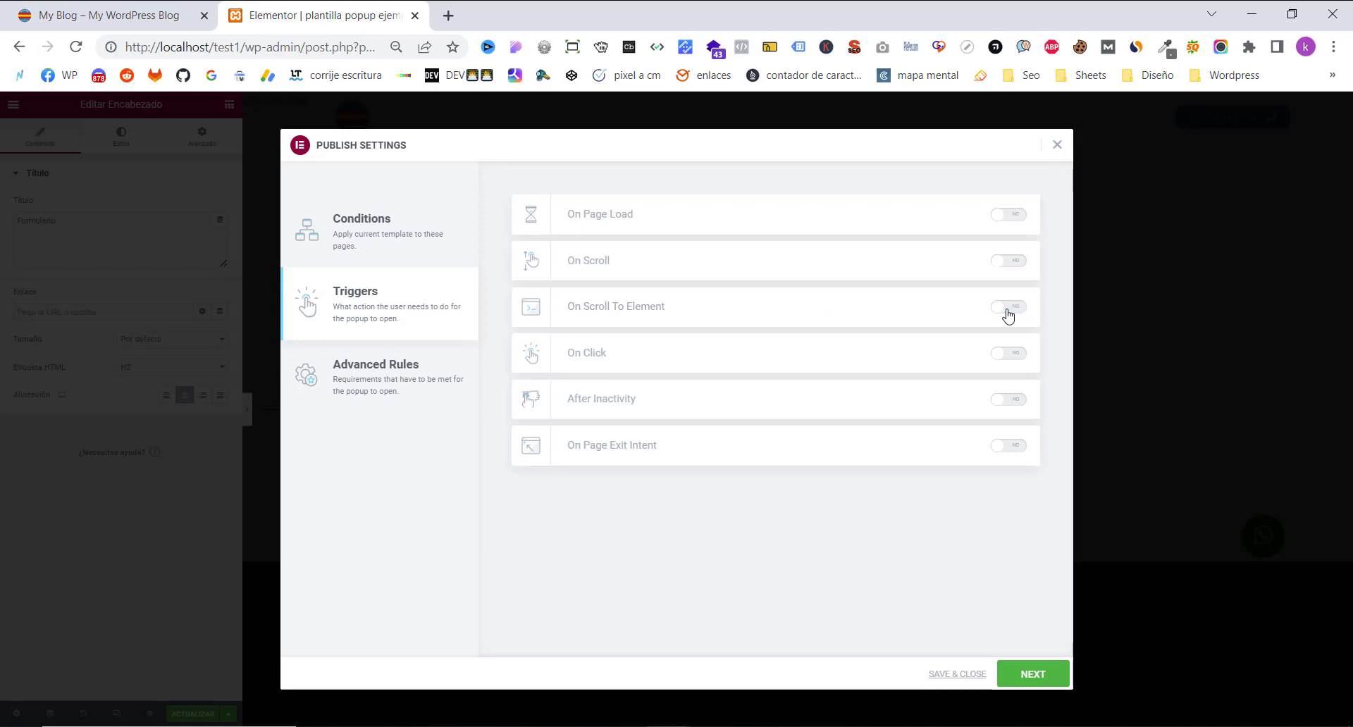
- Turn on the popup's On Click trigger, set it to 5 clicks, and save the publish settings
left_click(1012, 358)
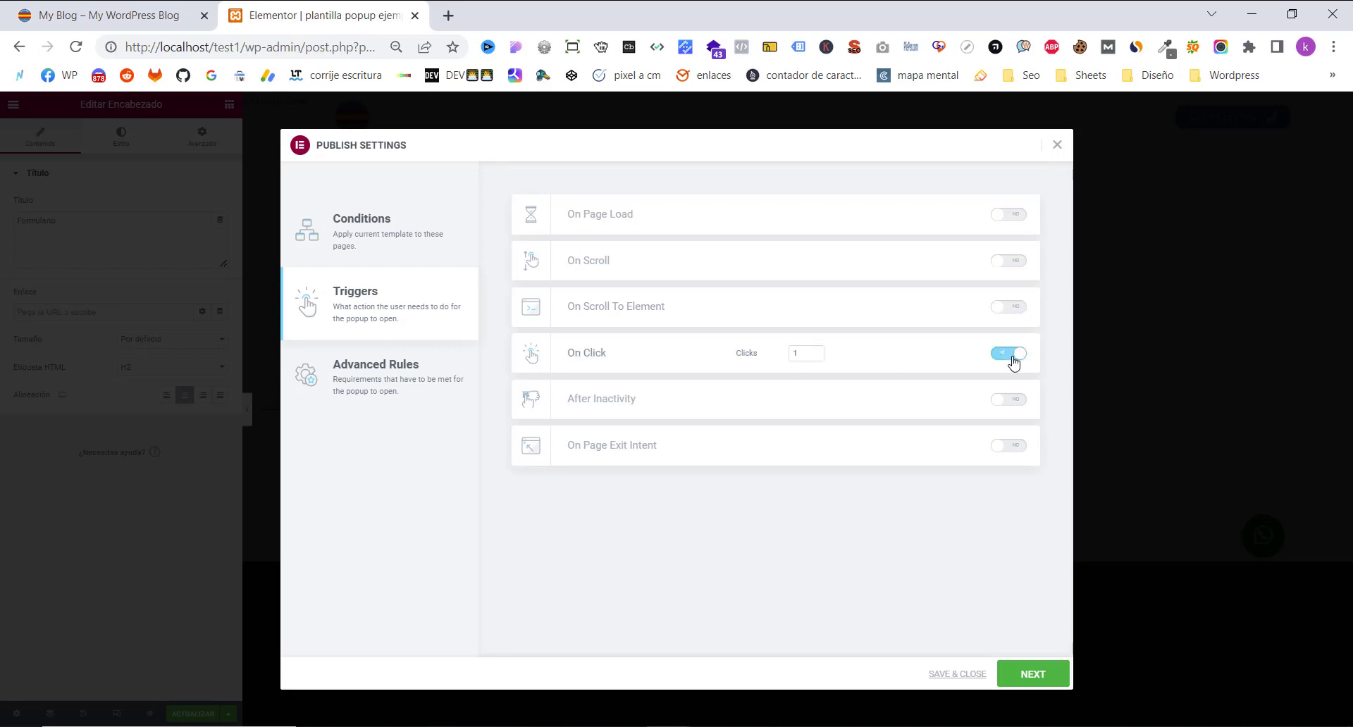
double_click(799, 352)
left_click(1014, 697)
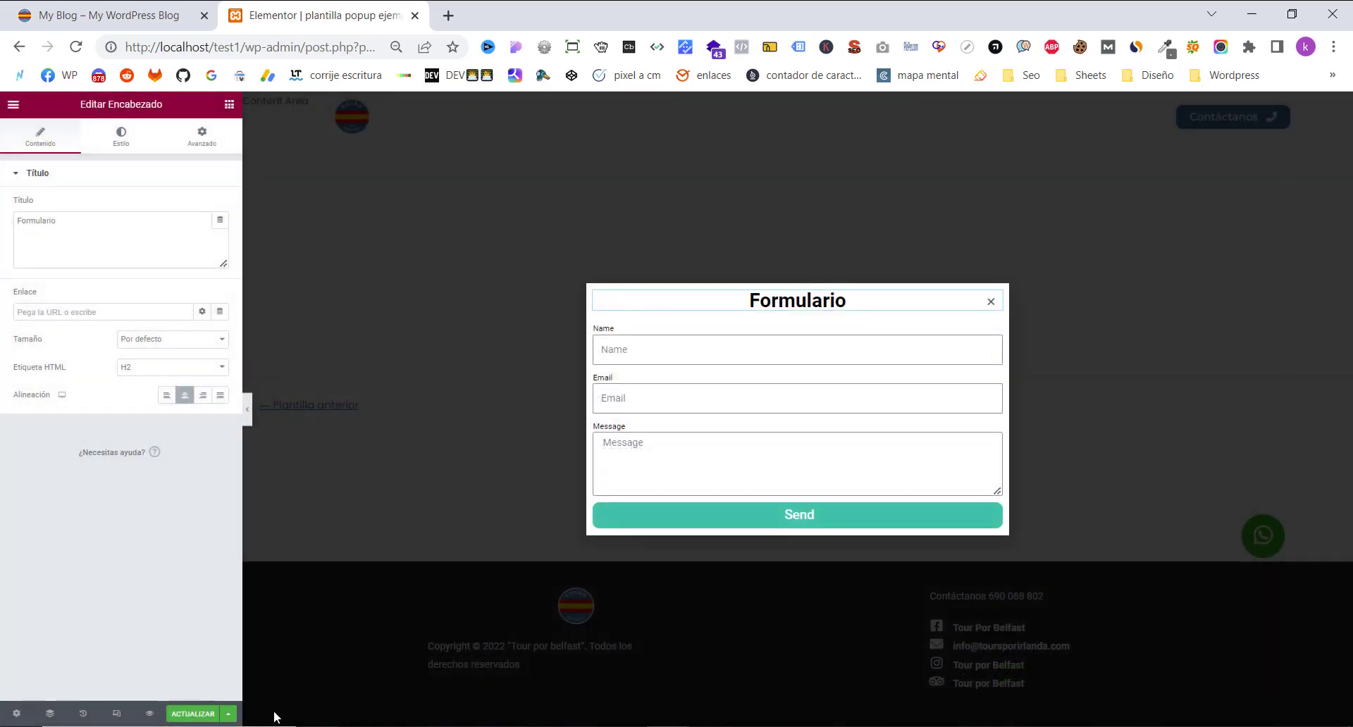
left_click(228, 714)
left_click(128, 632)
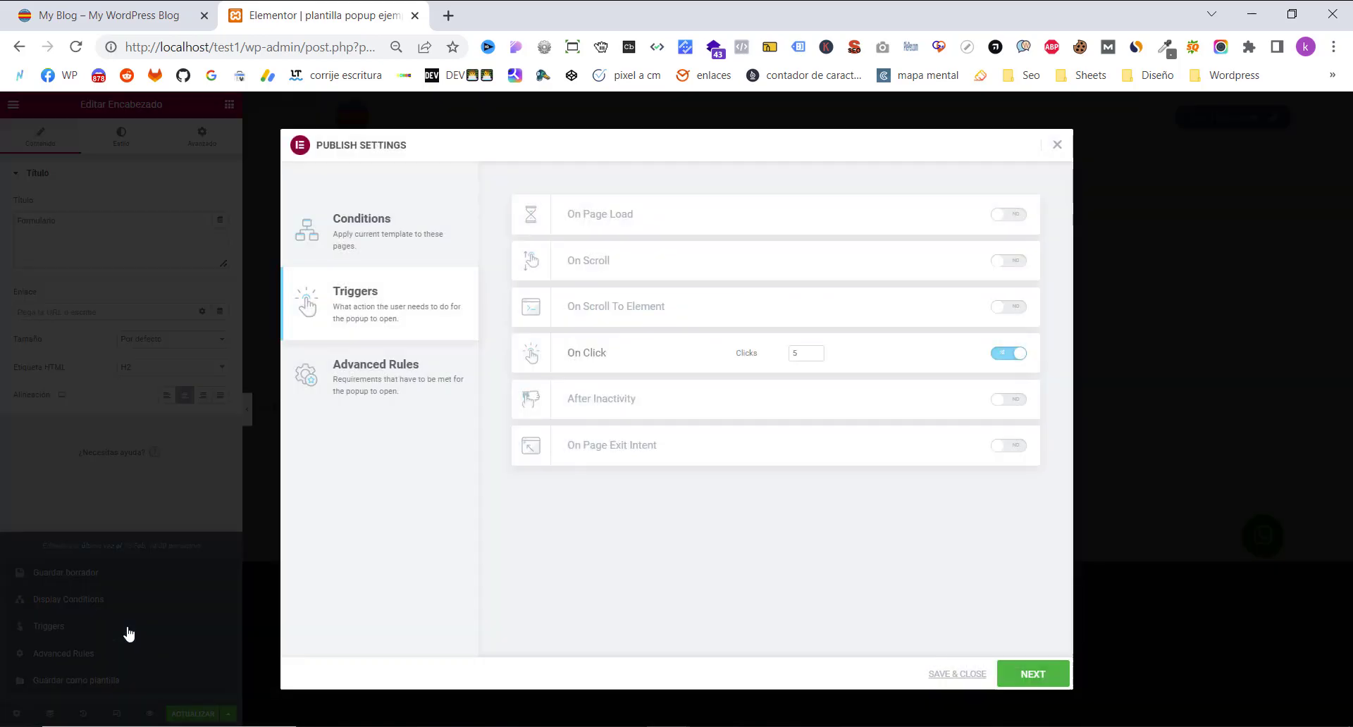
left_click(1019, 673)
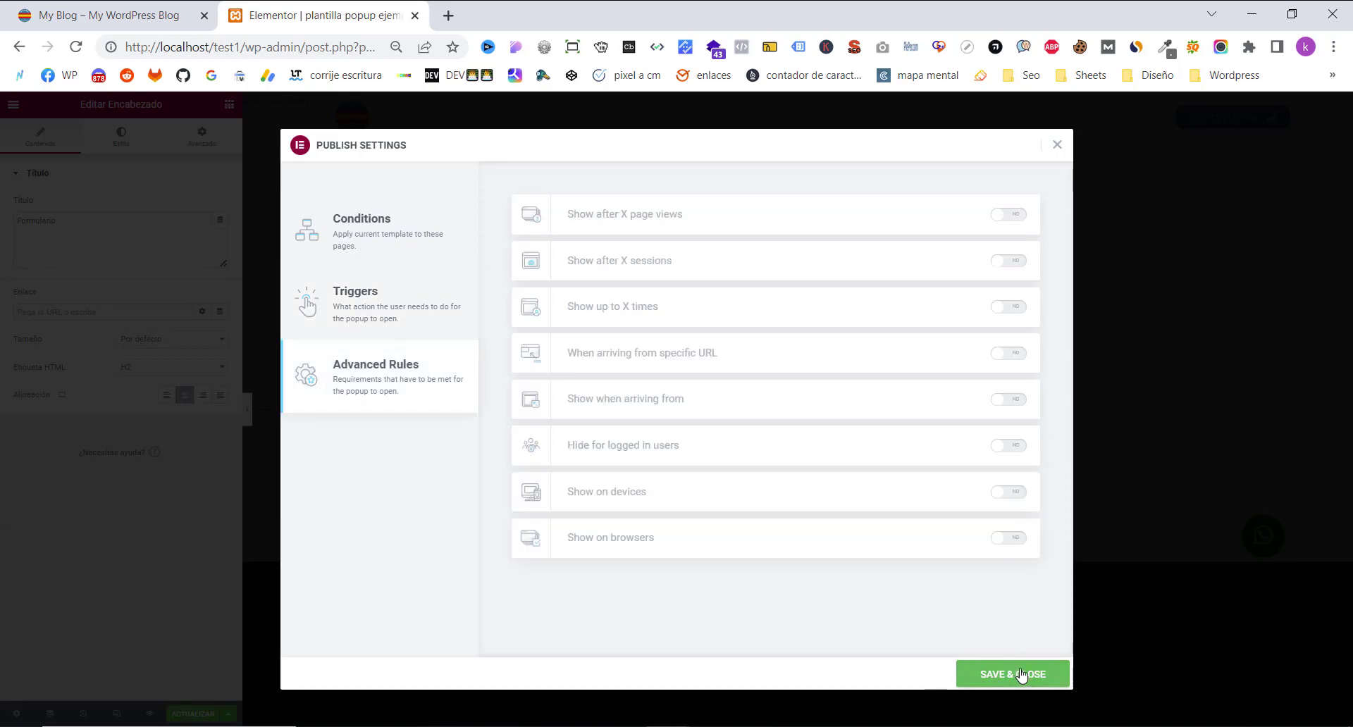
left_click(1022, 676)
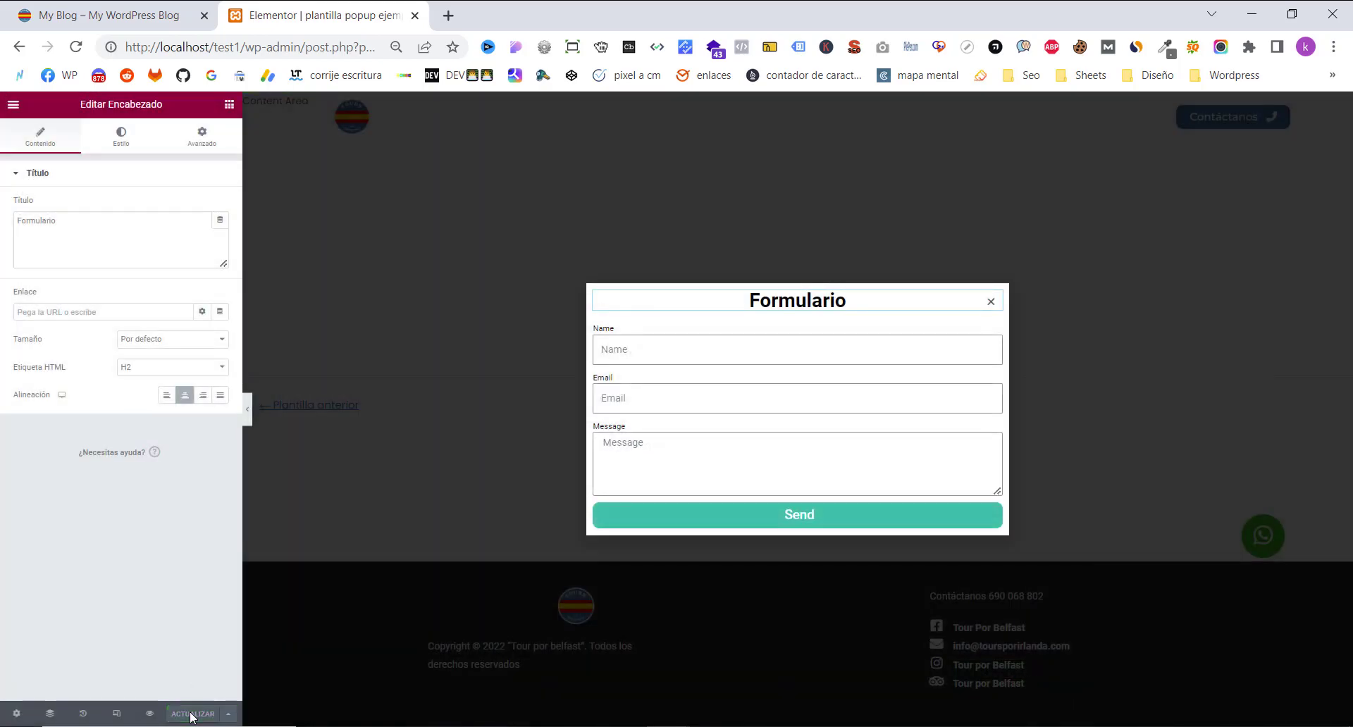
- Reload the Home page, test the click-triggered popup on it, and dismiss the popup
left_click(155, 14)
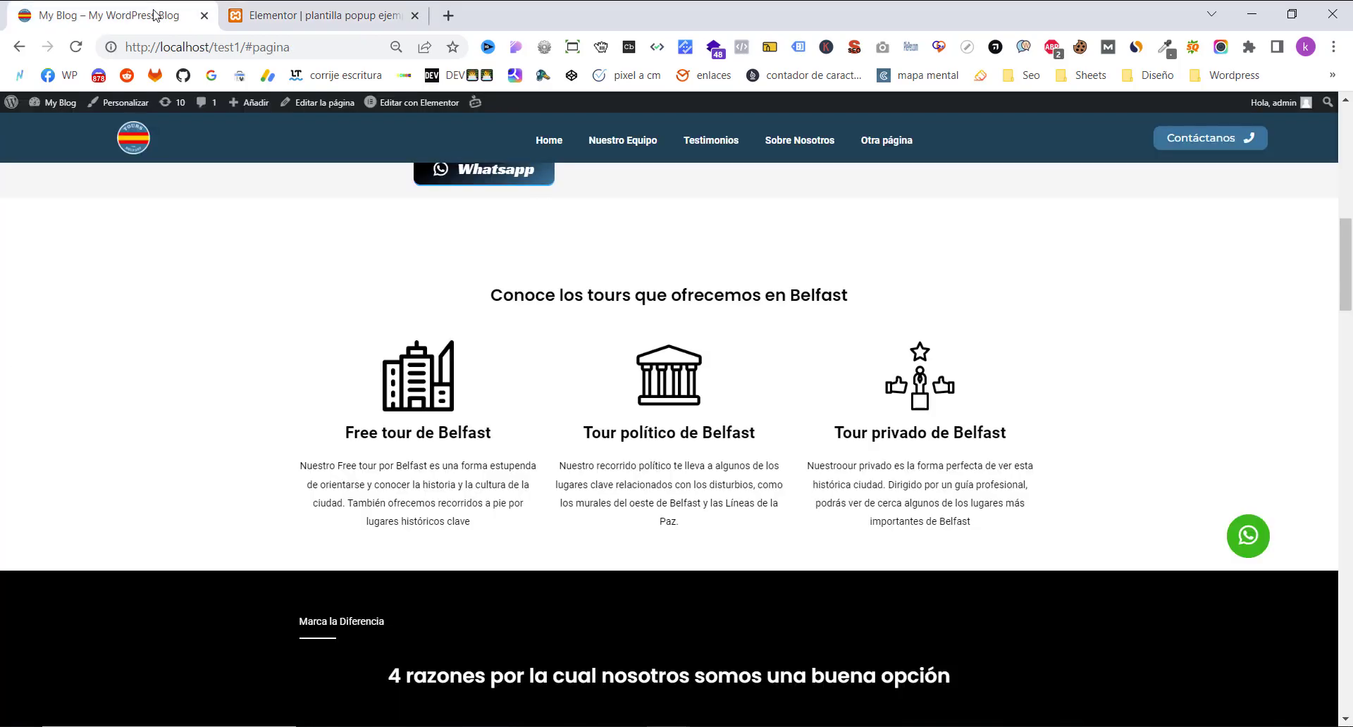
left_click(76, 49)
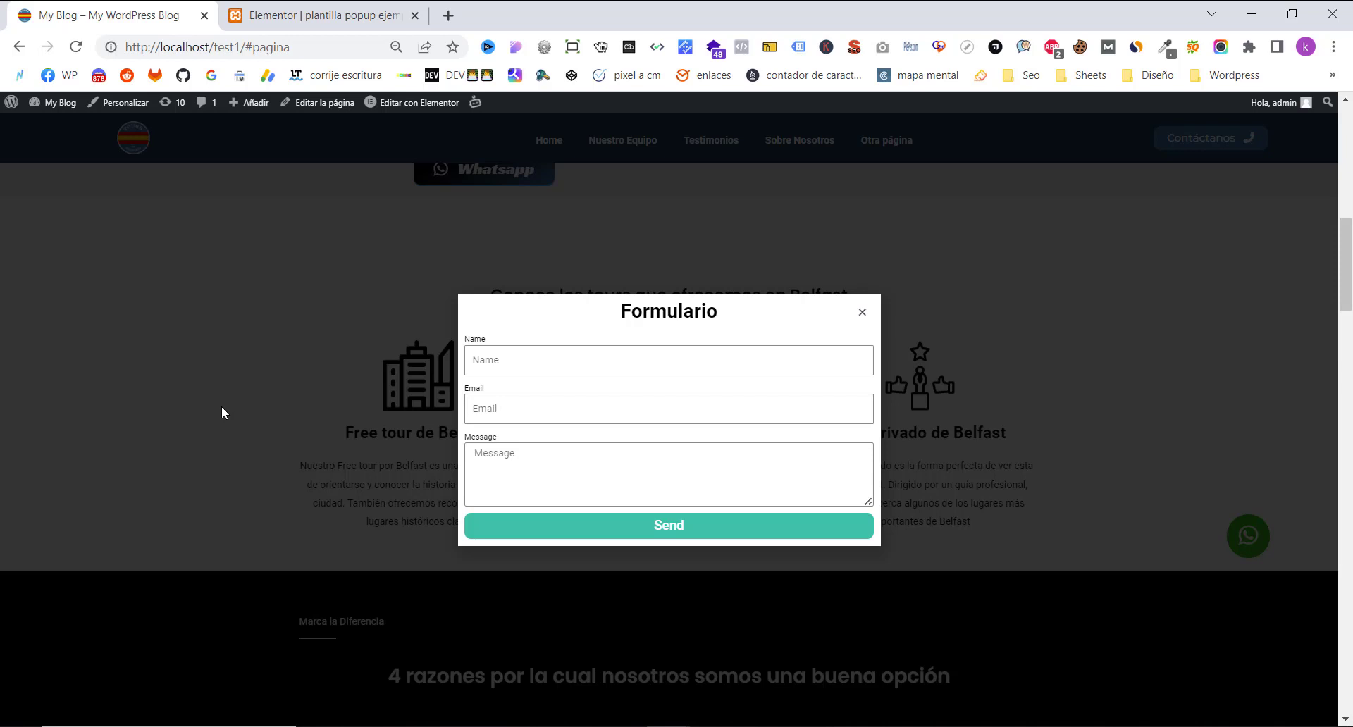
left_click(863, 313)
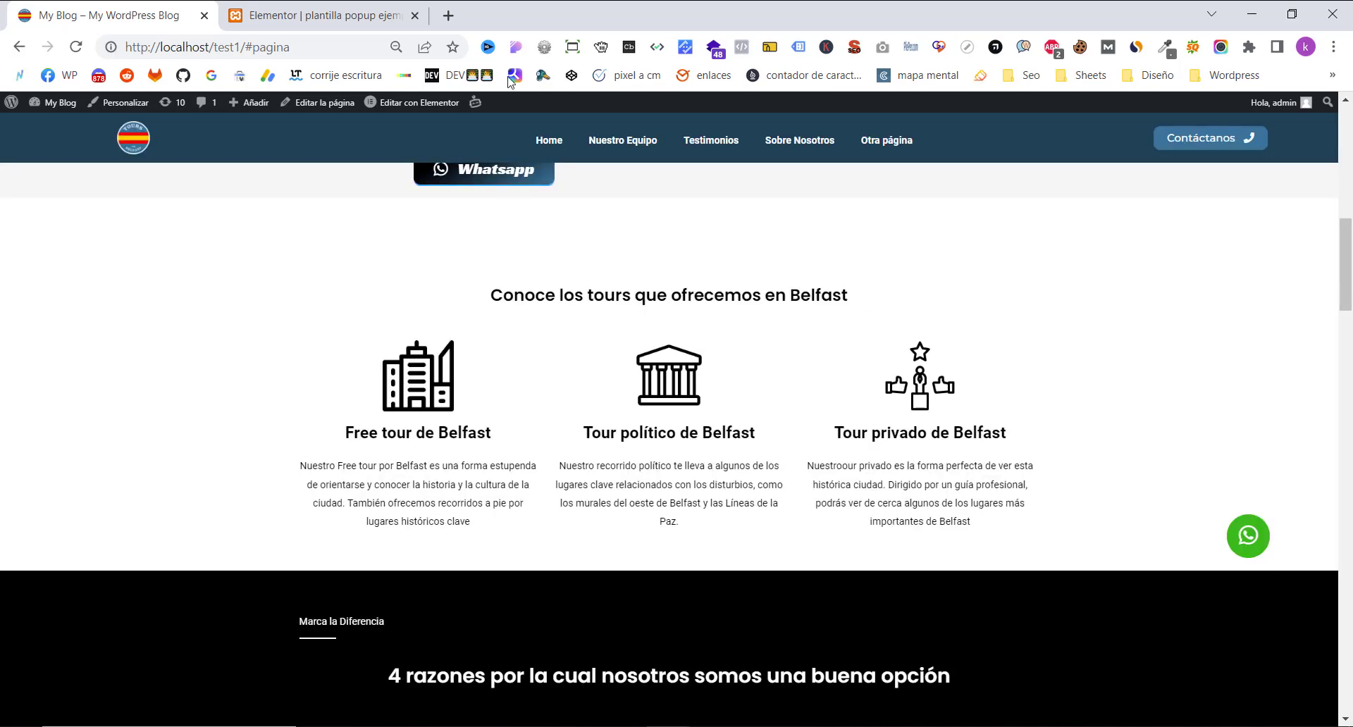
- Reopen the popup's trigger settings in Elementor, turn off On Click, and switch After Inactivity on and off again
left_click(331, 17)
left_click(228, 714)
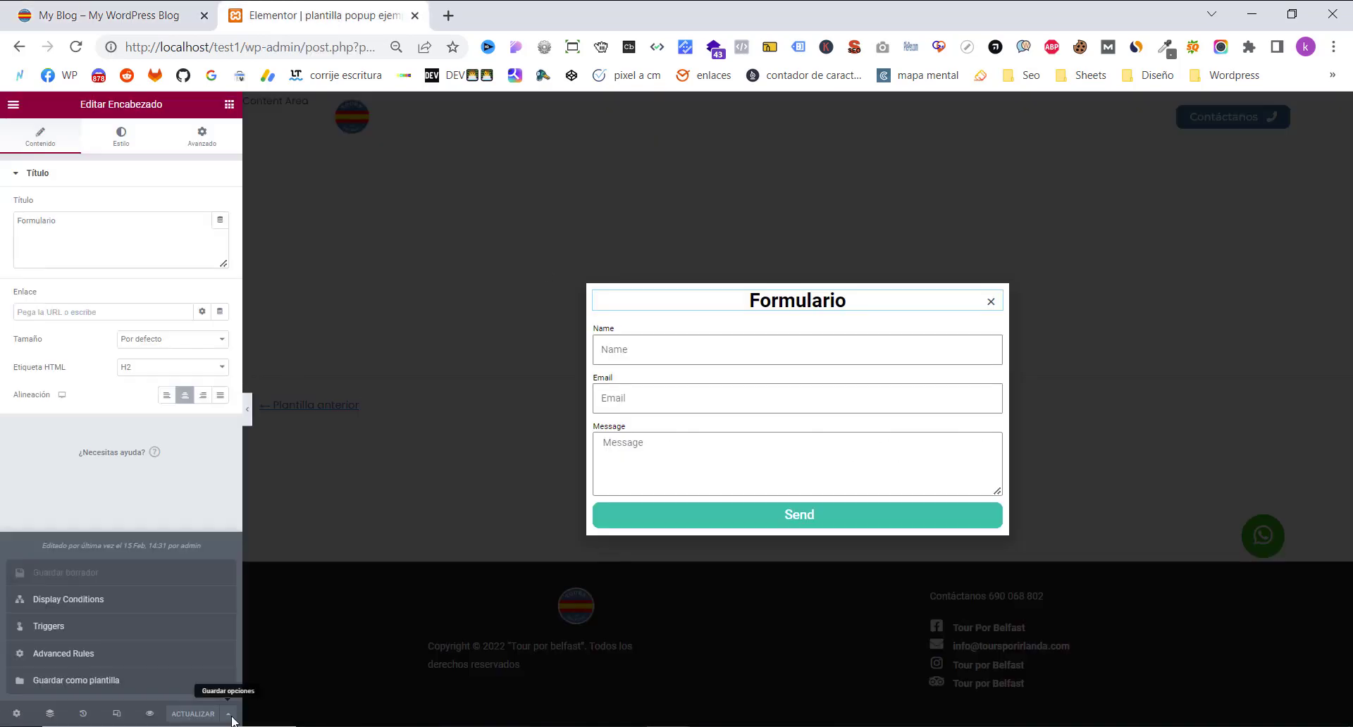
left_click(141, 623)
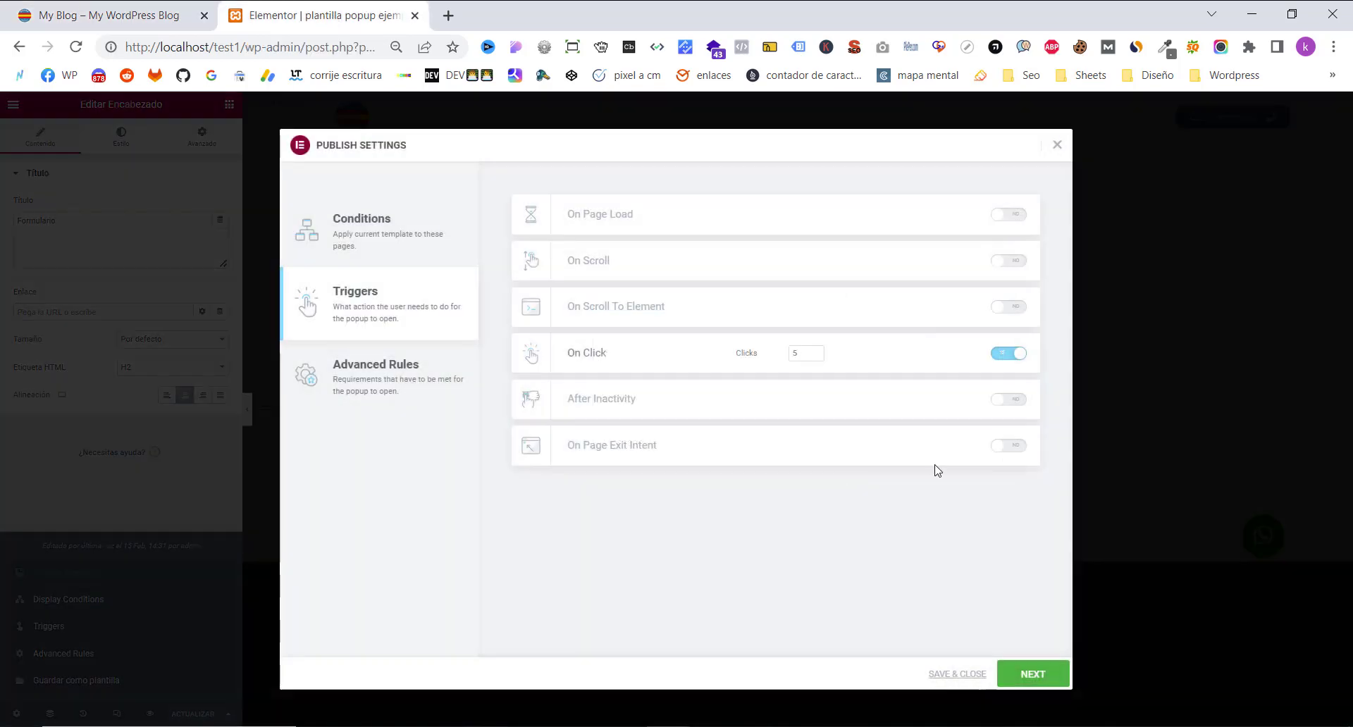
left_click(1010, 353)
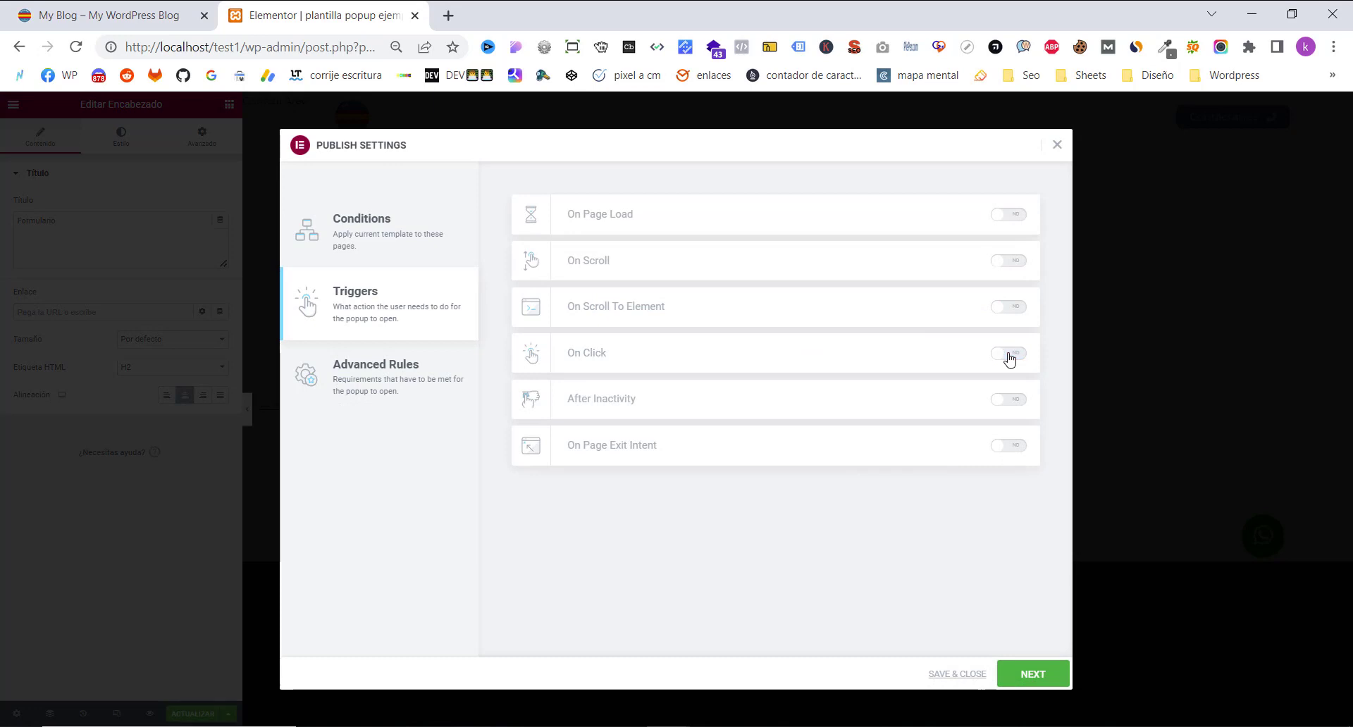
left_click(1015, 410)
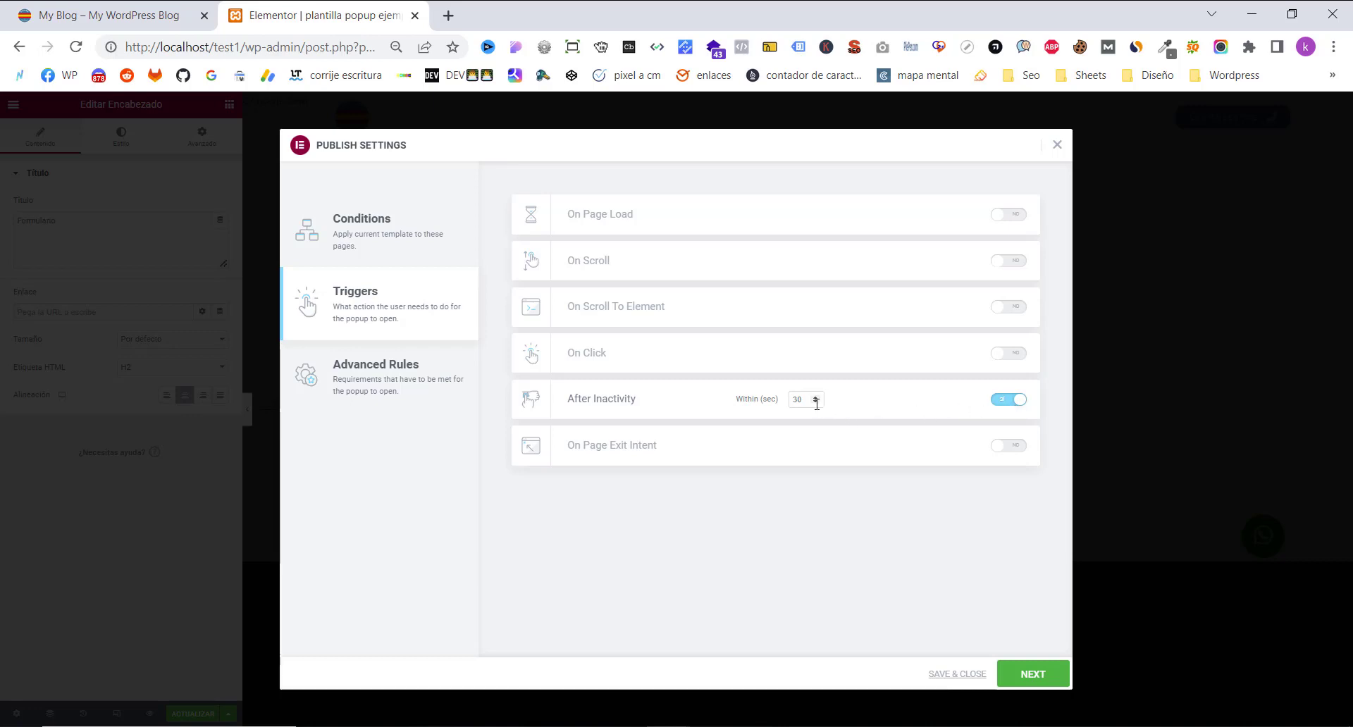
left_click(1008, 401)
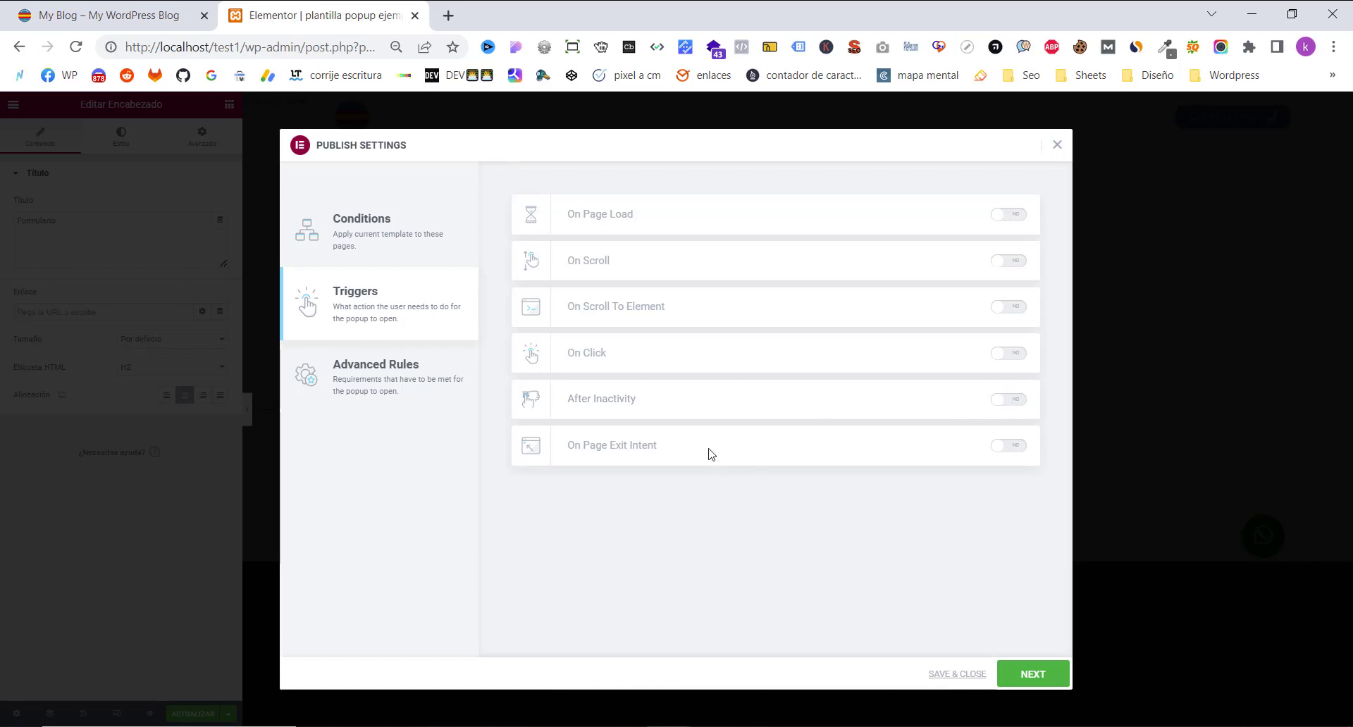
- Turn on the On Page Exit Intent trigger and save the publish settings
left_click(1009, 450)
left_click(1030, 675)
left_click(1029, 676)
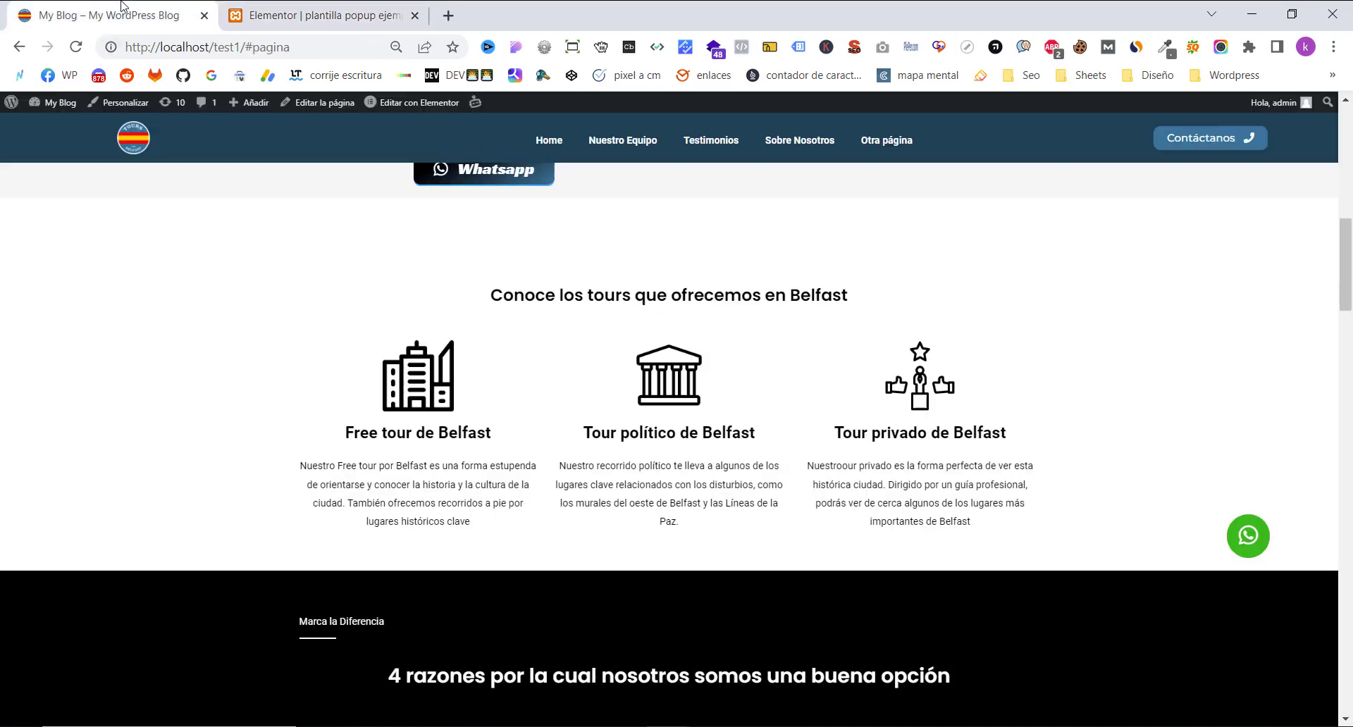
- Reload the Home page and browse its sections through the site navigation links, ending at the page's beginning
left_click(107, 15)
left_click(76, 48)
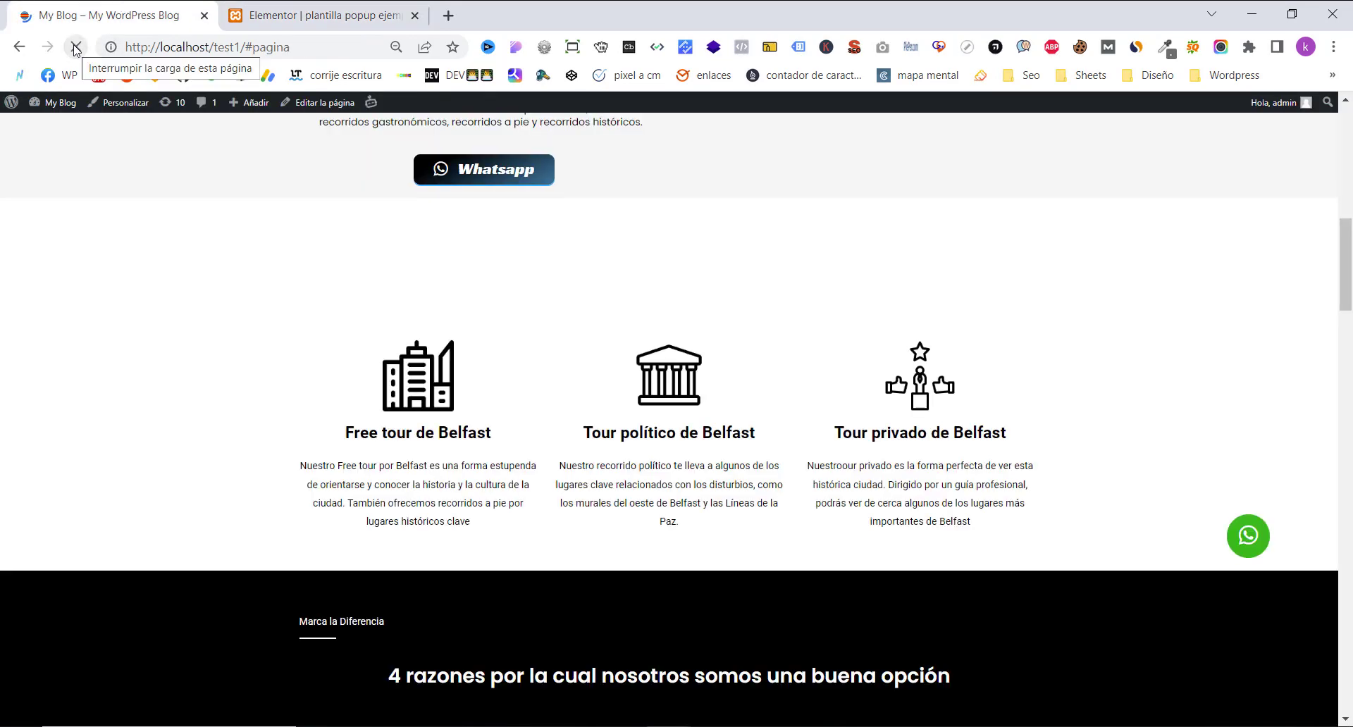
scroll(159, 366, "down", 20)
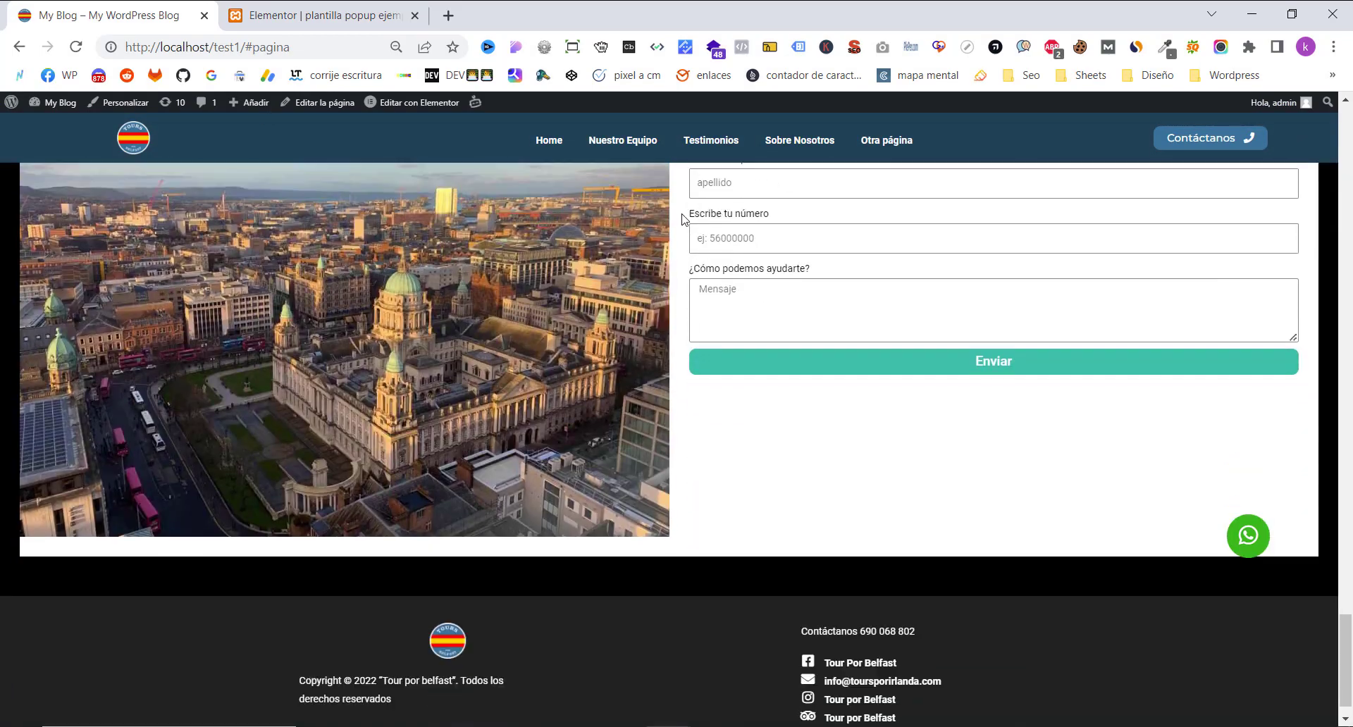
left_click(697, 146)
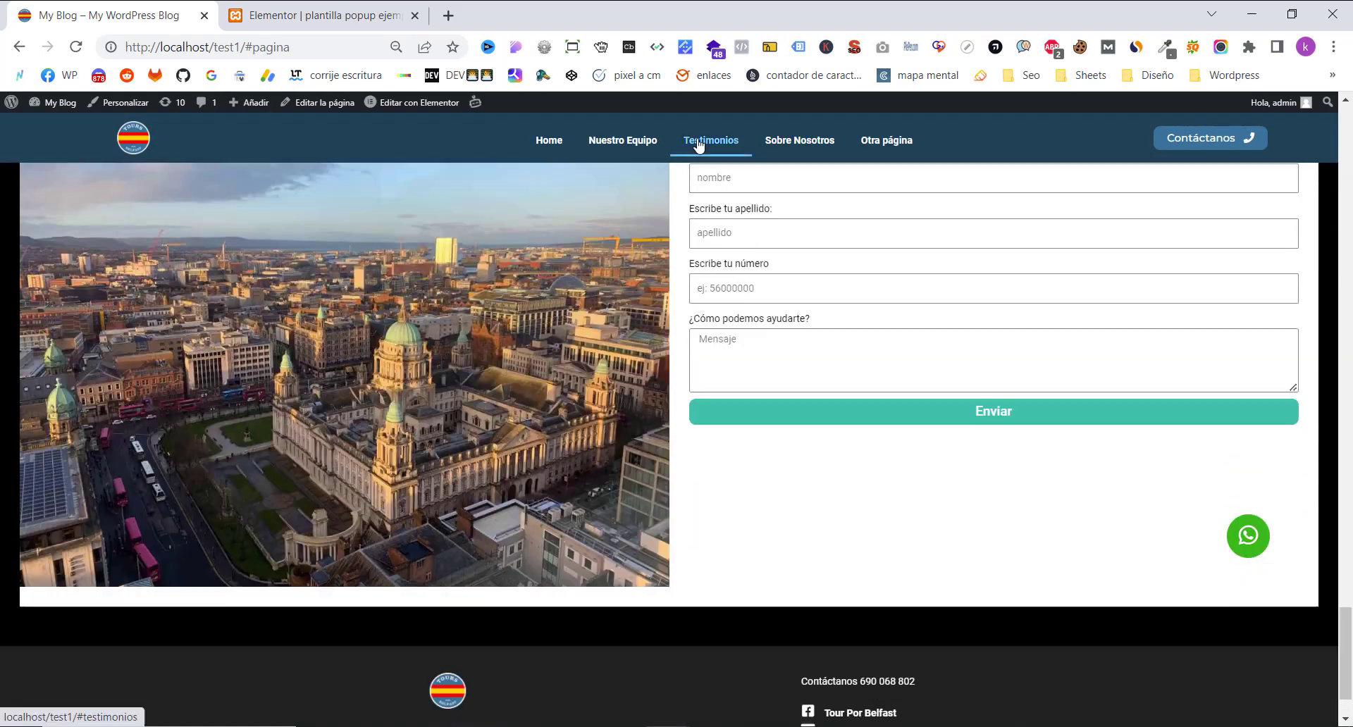
left_click(641, 149)
left_click(550, 146)
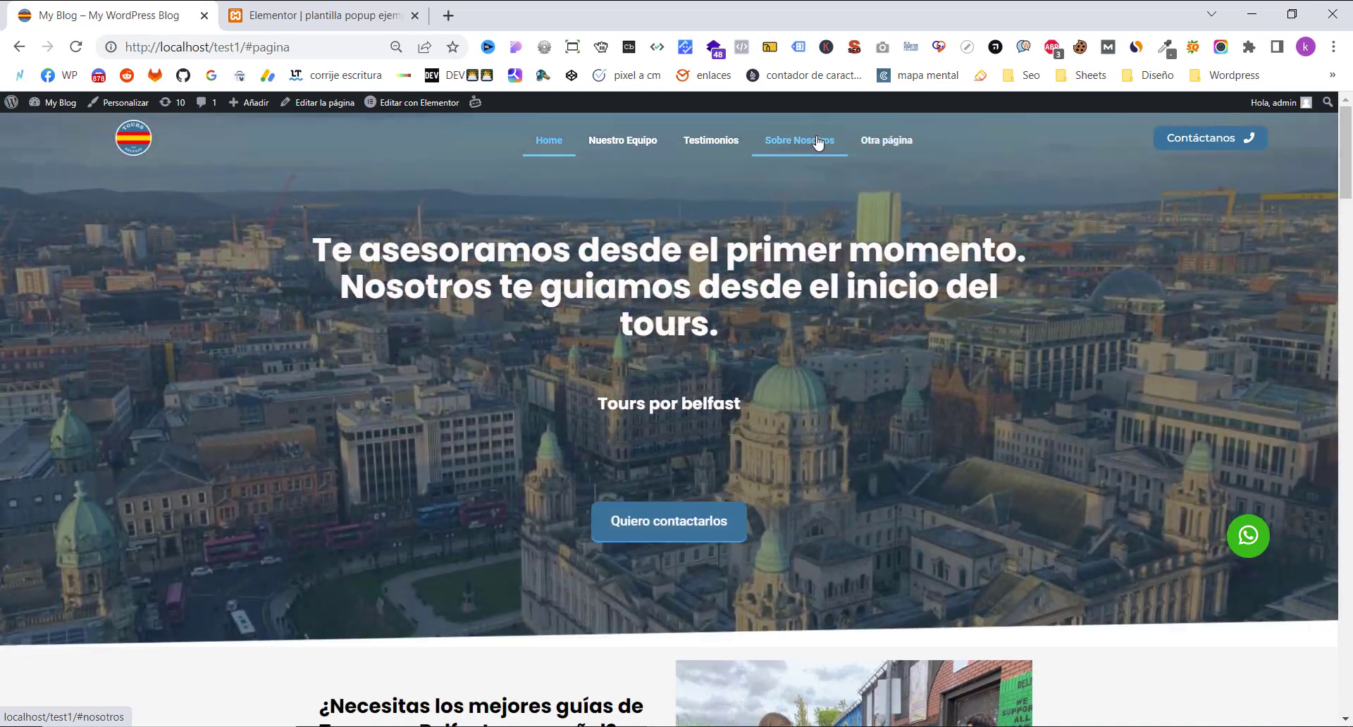
left_click(815, 143)
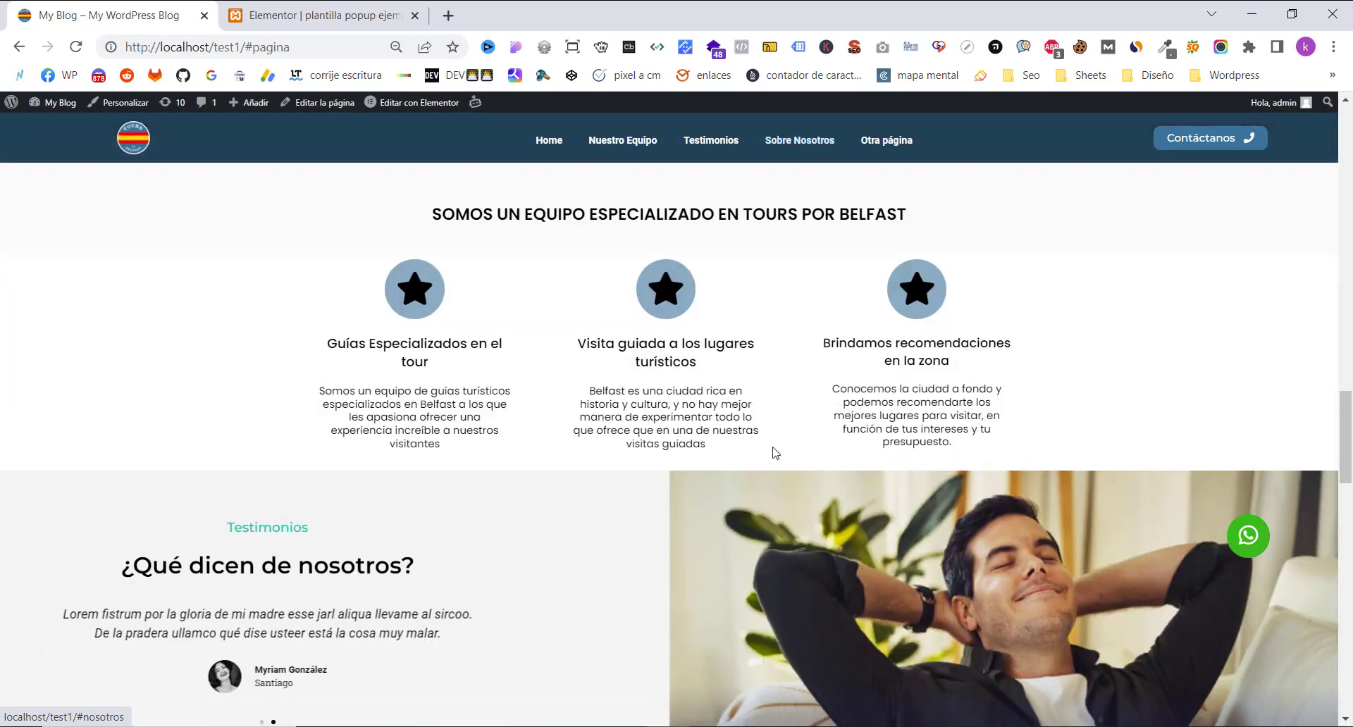
scroll(774, 451, "down", 7)
scroll(775, 452, "up", 15)
scroll(774, 452, "up", 10)
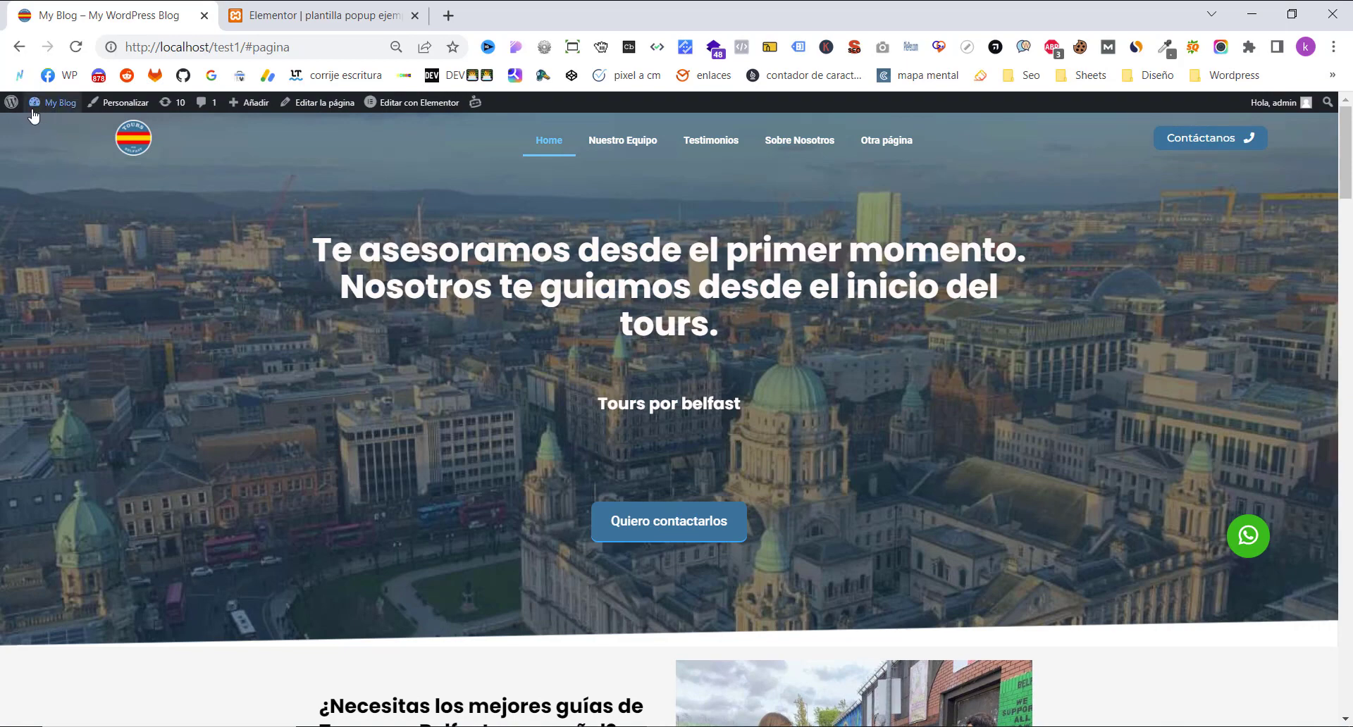
- Test the exit-intent popup by leaving the page area, dismiss it, and repeat the test on the reloaded page
mouse_move(29, 106)
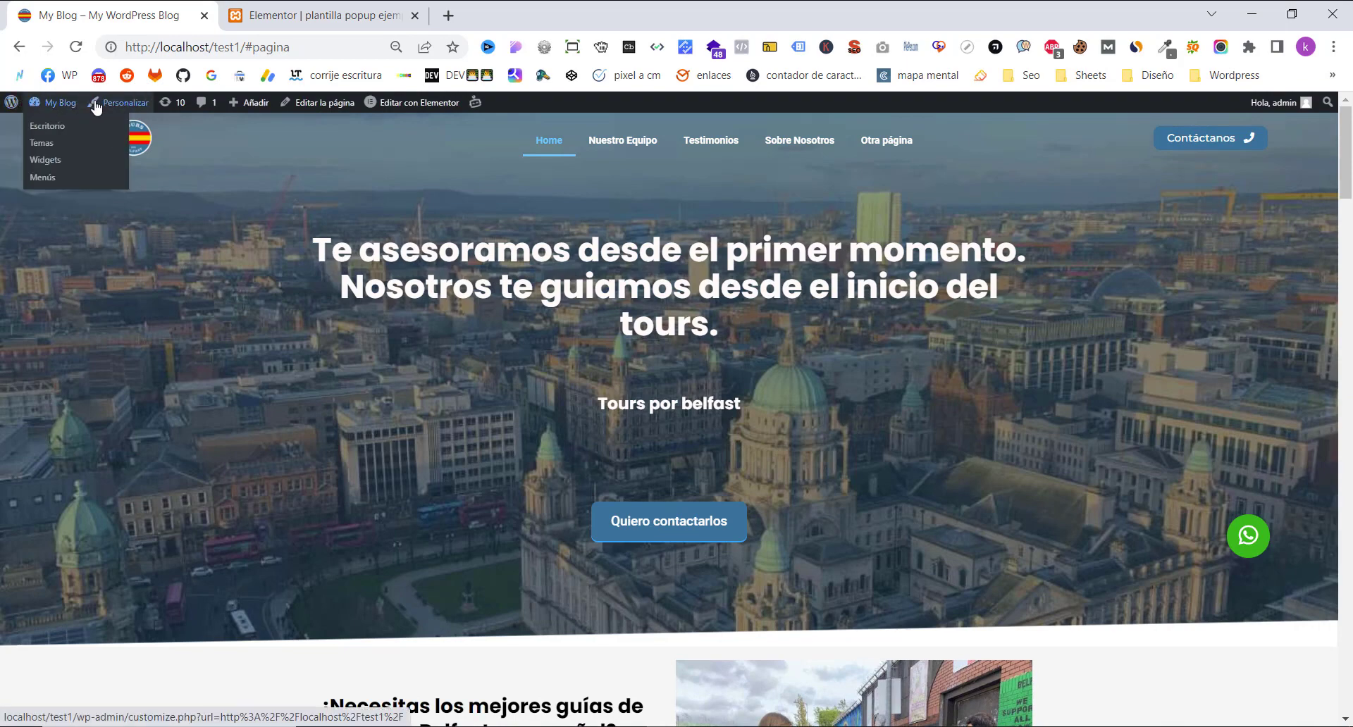
mouse_move(76, 108)
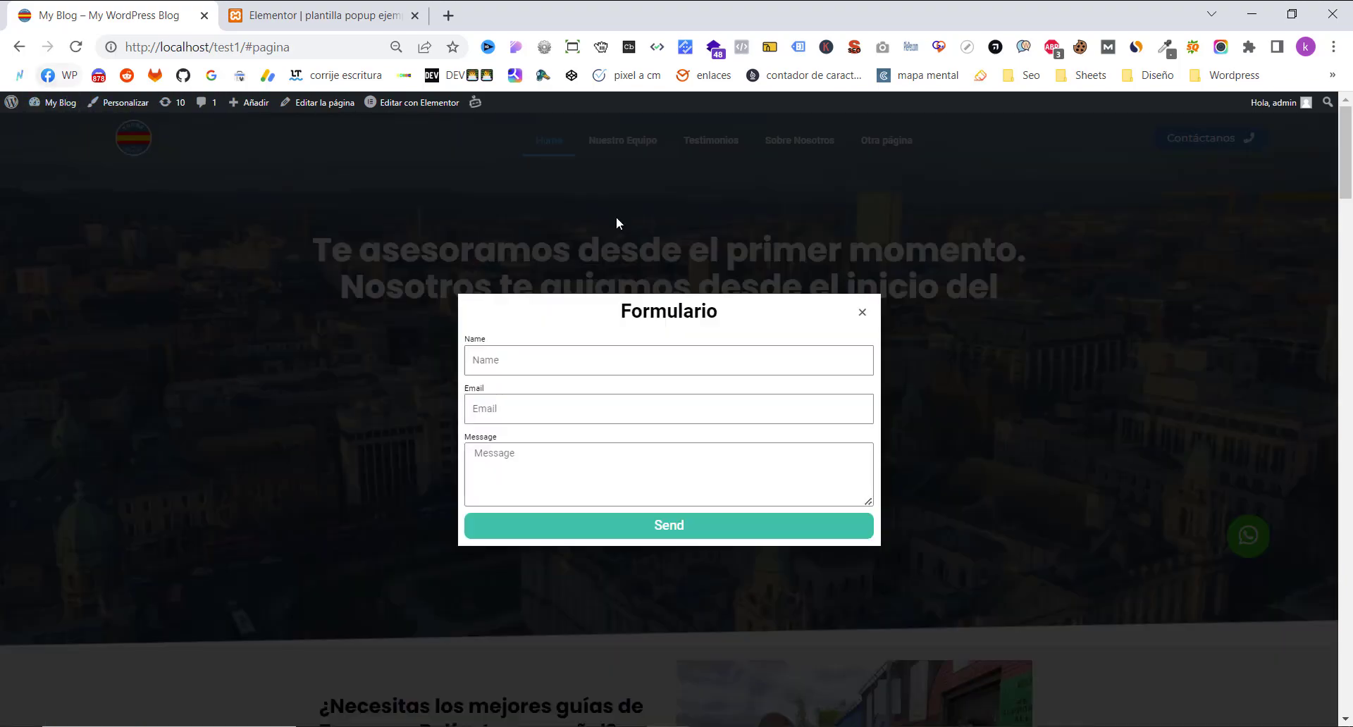
left_click(862, 312)
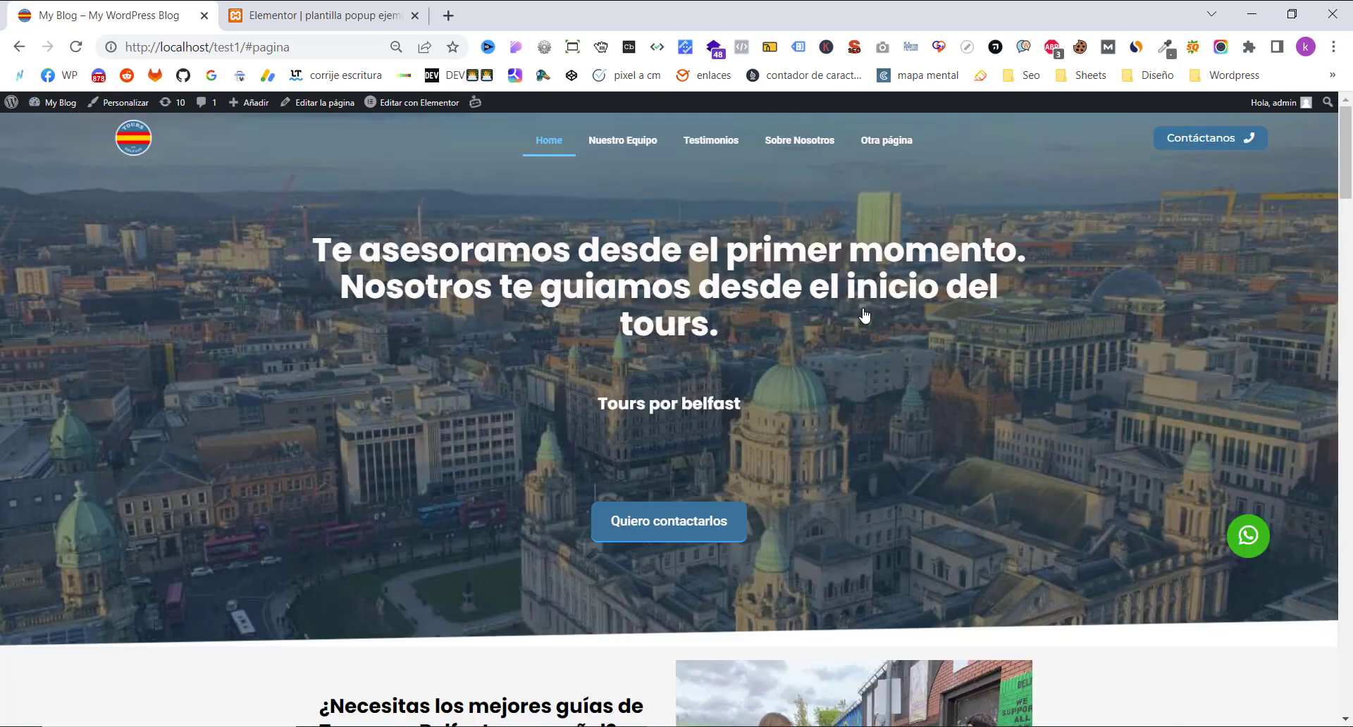
key("F5")
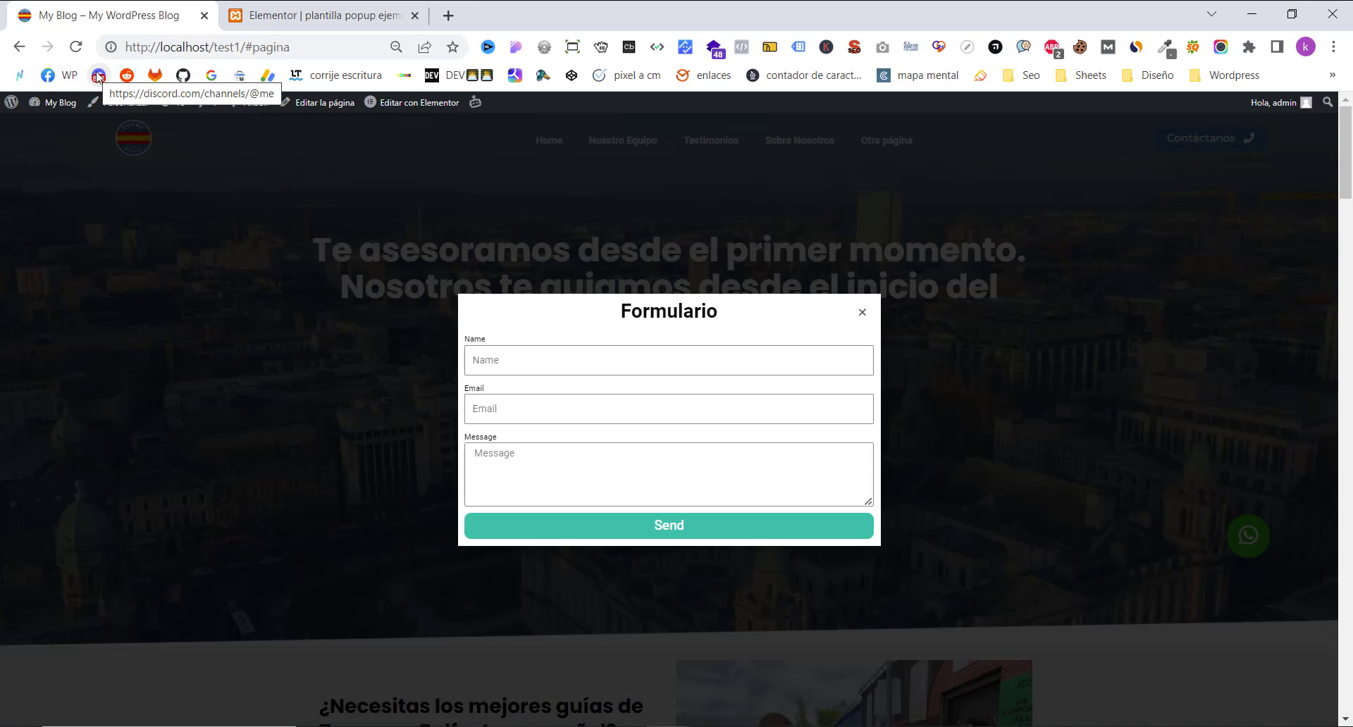
left_click(862, 312)
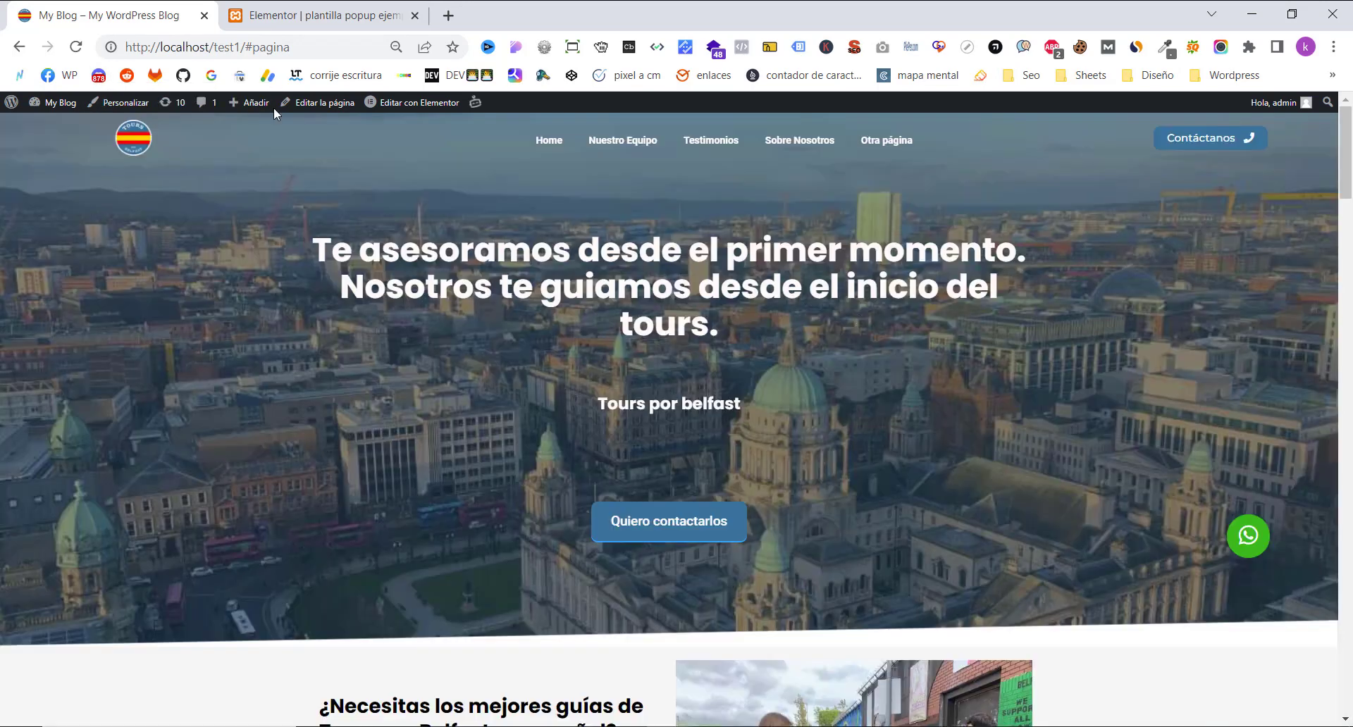
left_click_drag(4, 37, 106, 59)
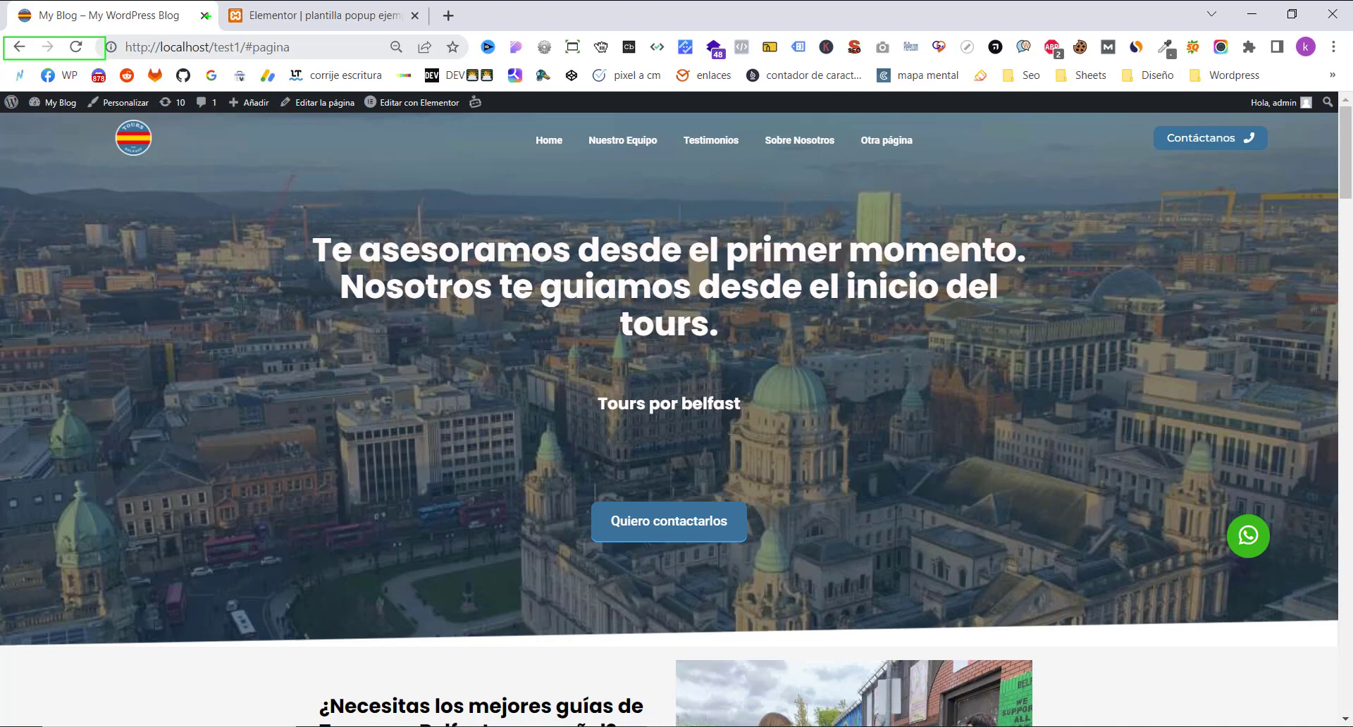
scroll(320, 344, "down", 15)
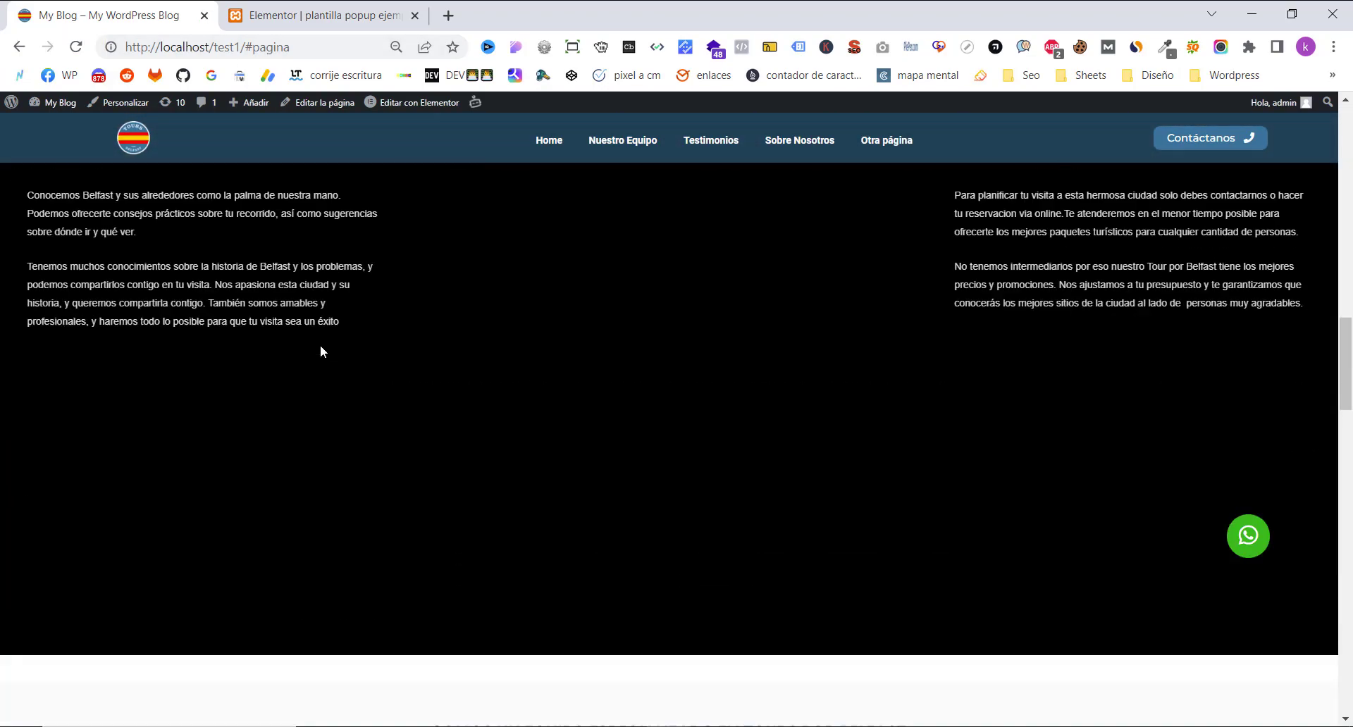
scroll(320, 351, "down", 10)
scroll(320, 351, "up", 15)
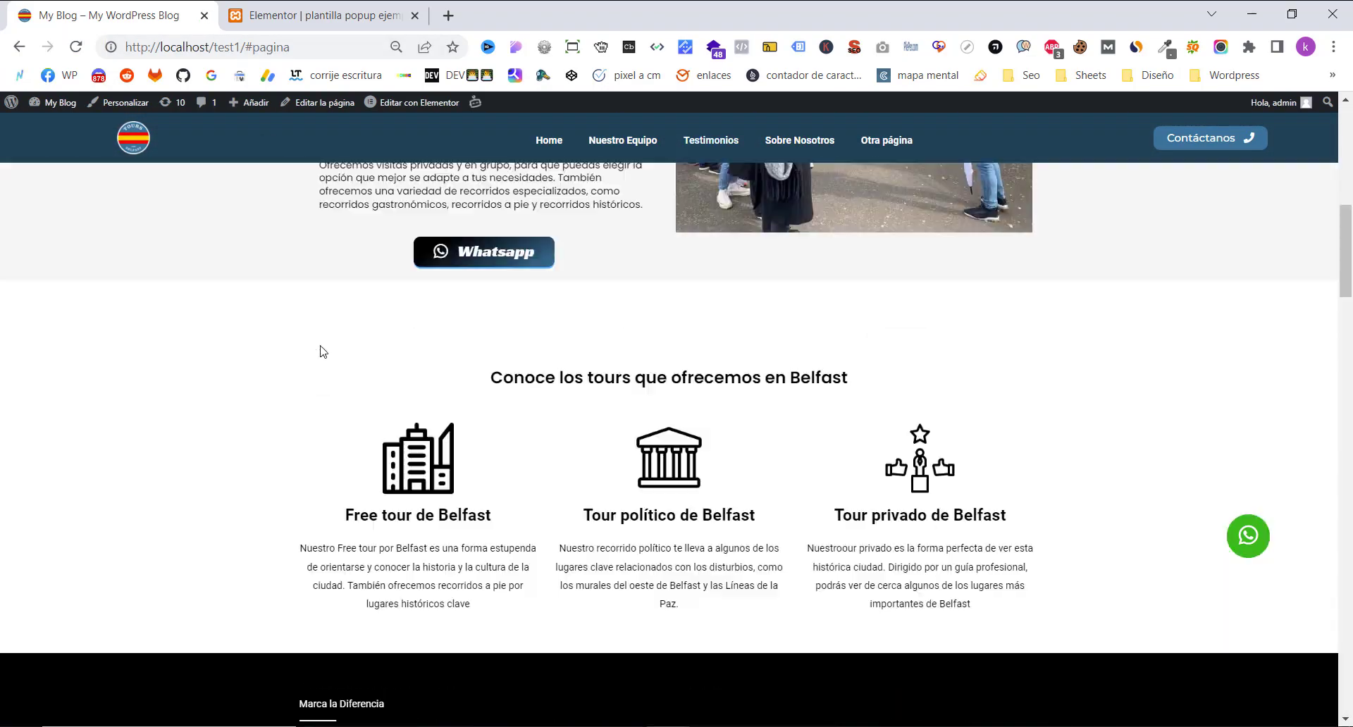
scroll(320, 351, "up", 10)
scroll(615, 415, "down", 2)
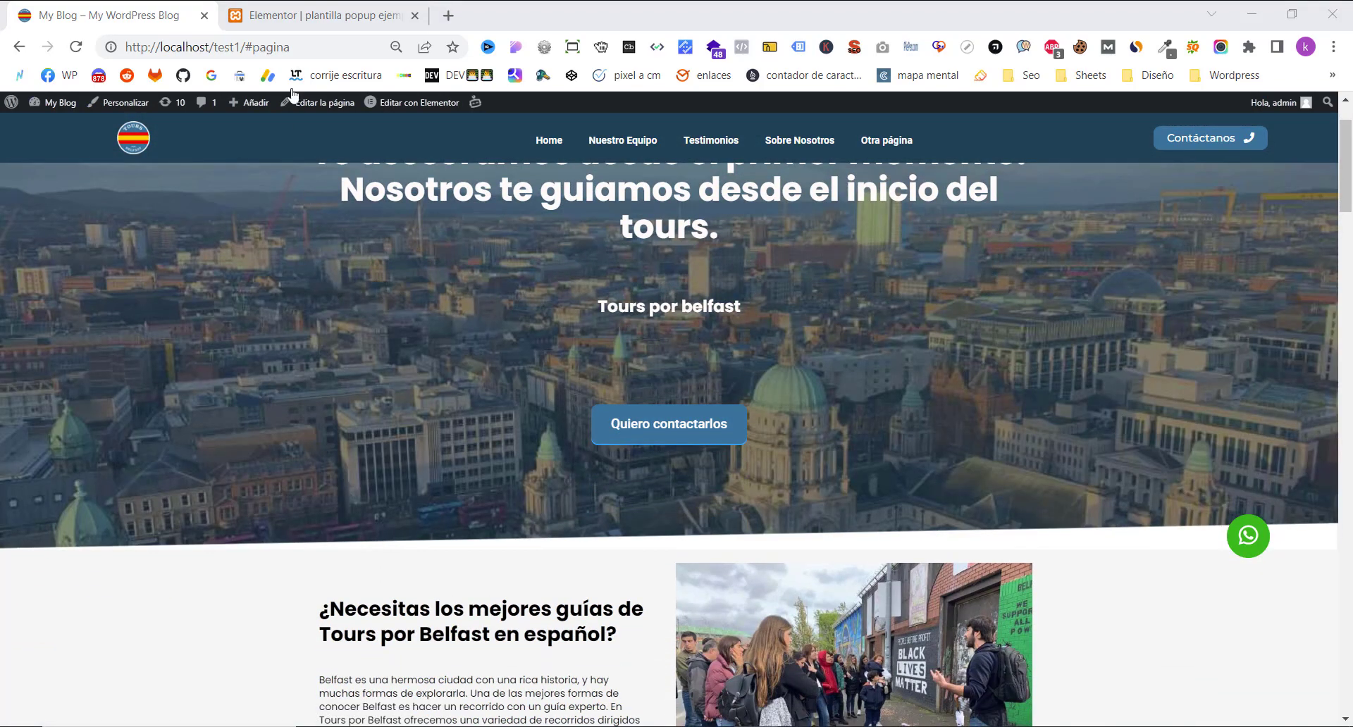
left_click(285, 18)
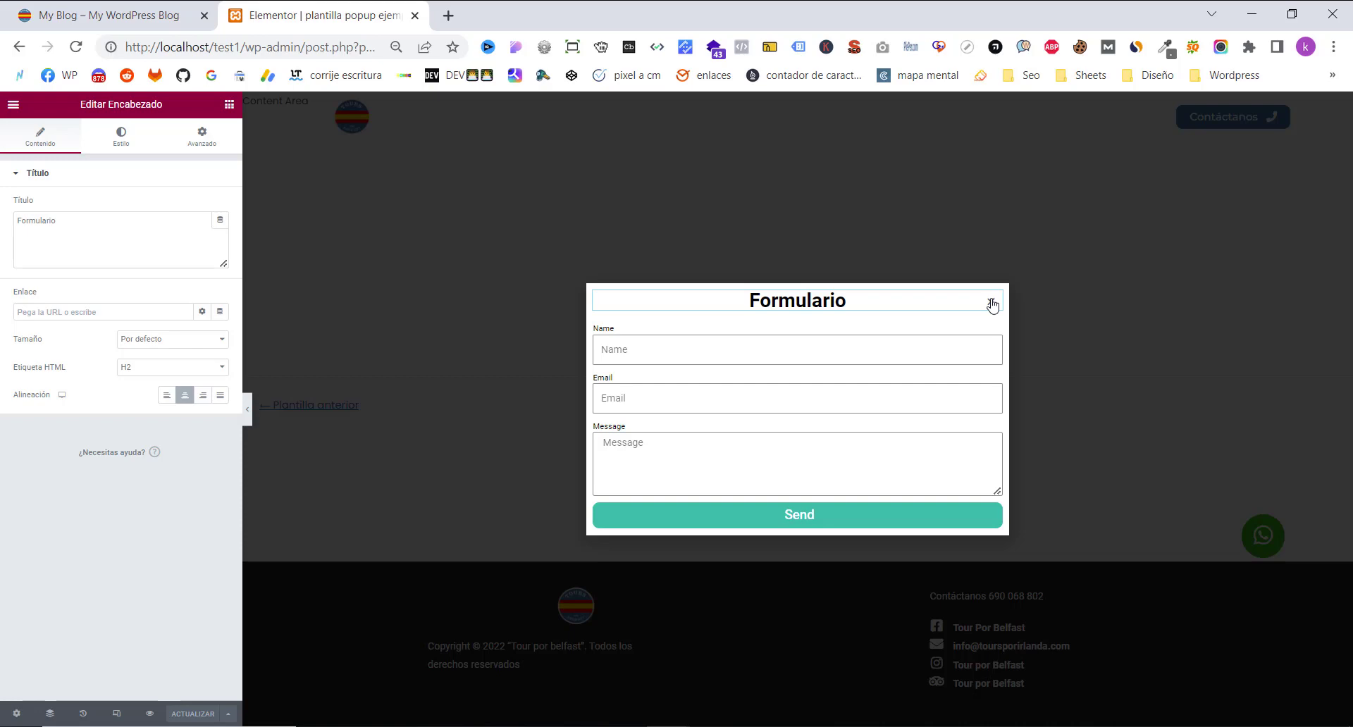
- Open the Home page for editing in Elementor in a new tab placed before the popup template's tab
left_click(116, 21)
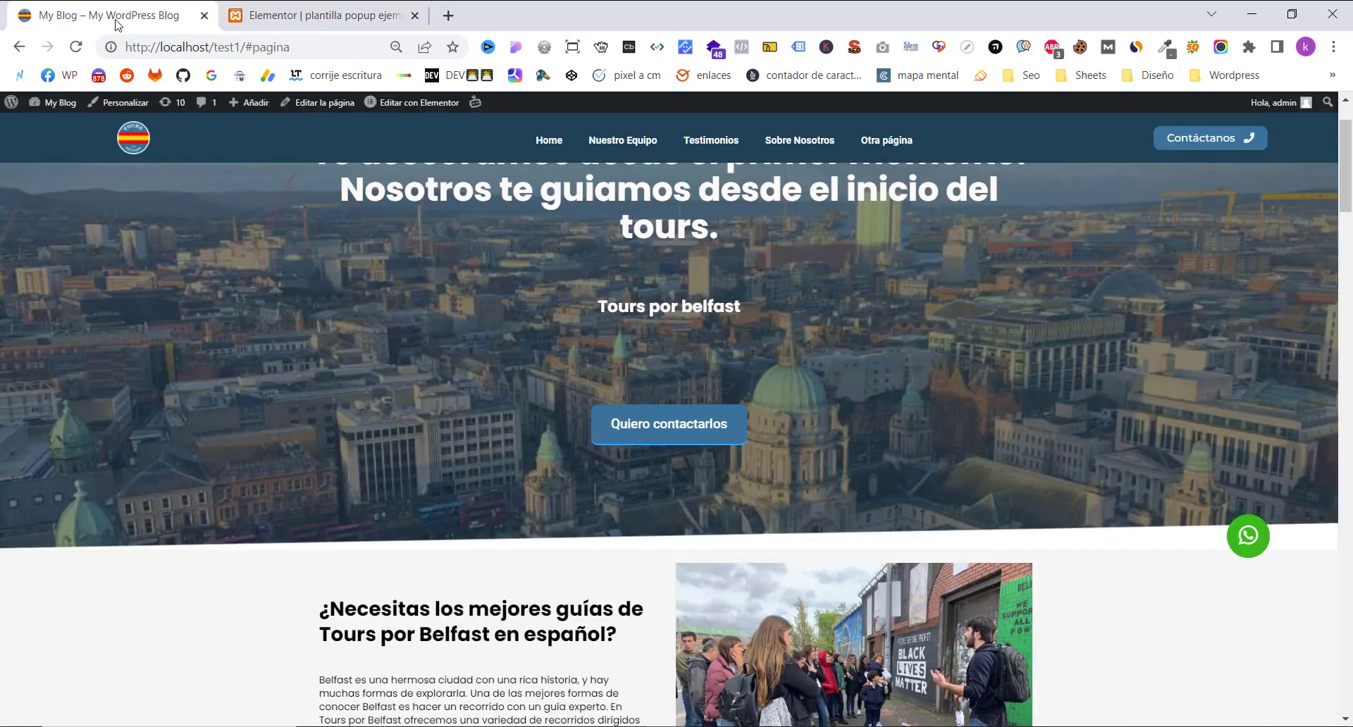
middle_click(396, 113)
left_click_drag(474, 16, 294, 24)
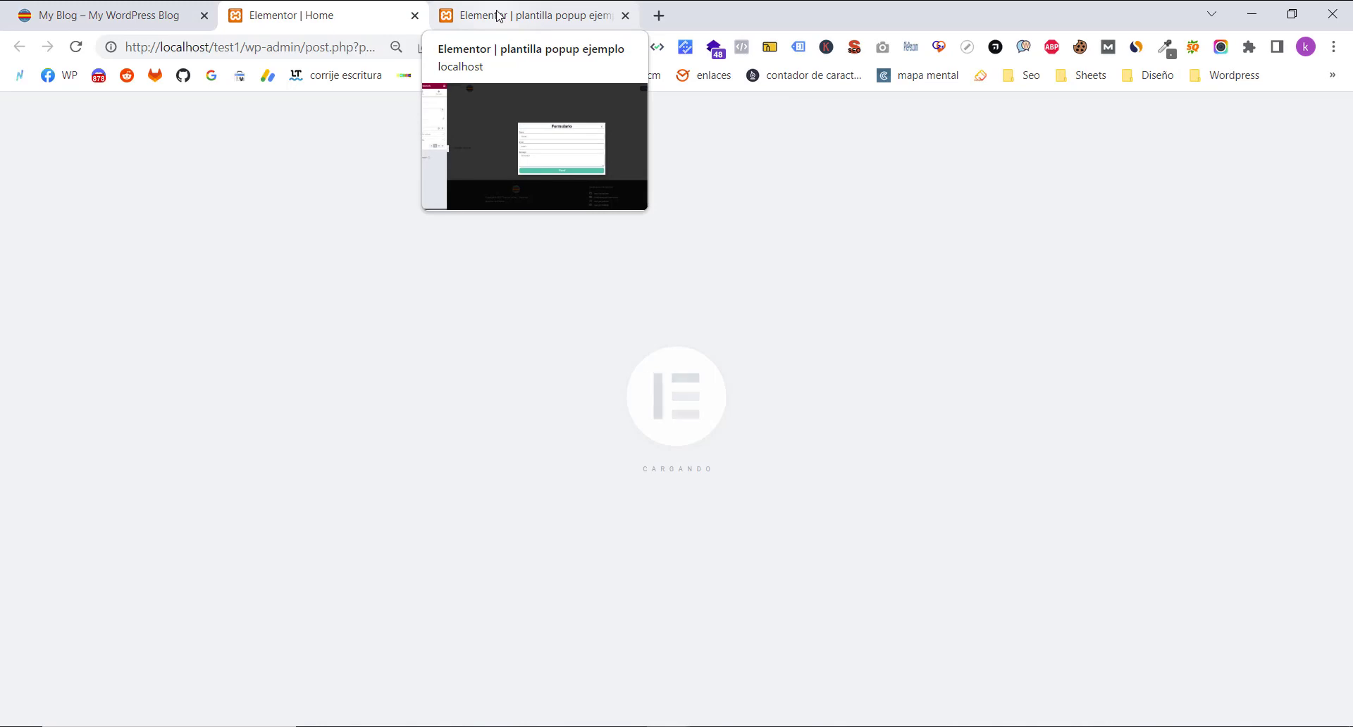
- Open the popup template's display conditions and remove the condition that includes the Home page
left_click(497, 15)
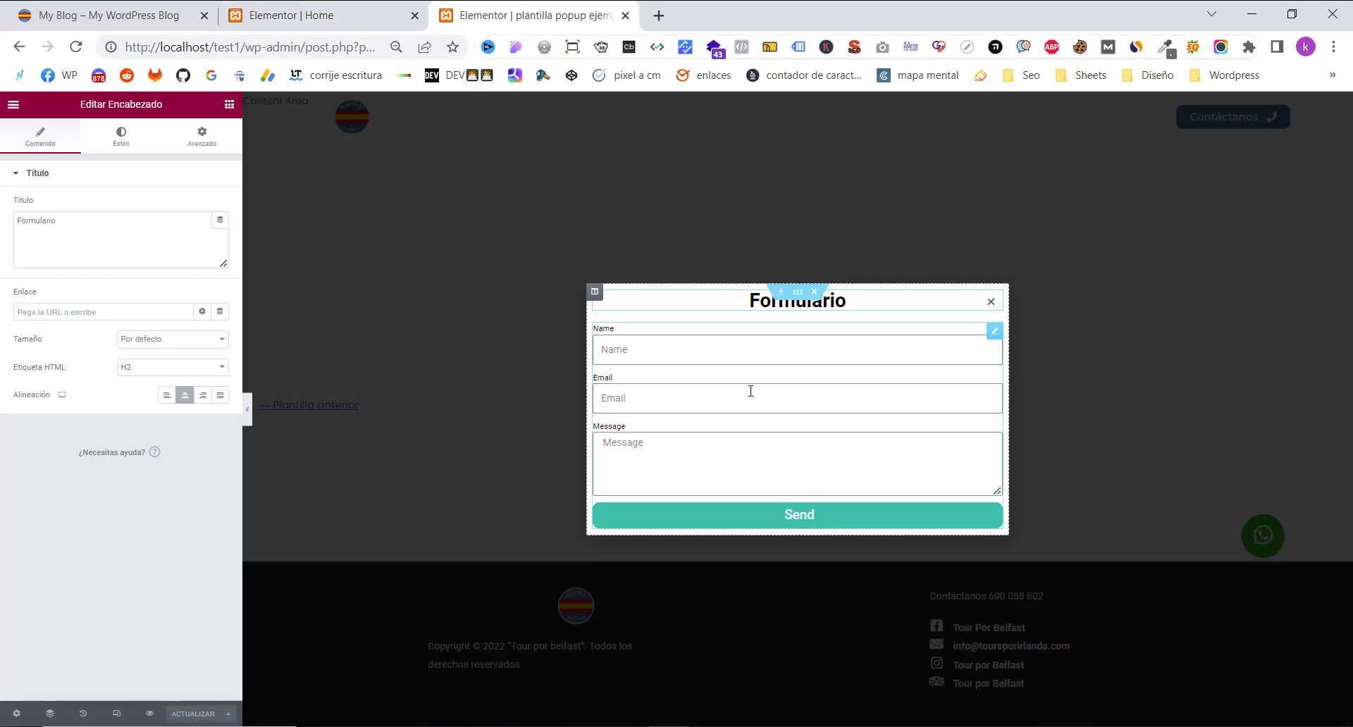
left_click(228, 716)
left_click(128, 600)
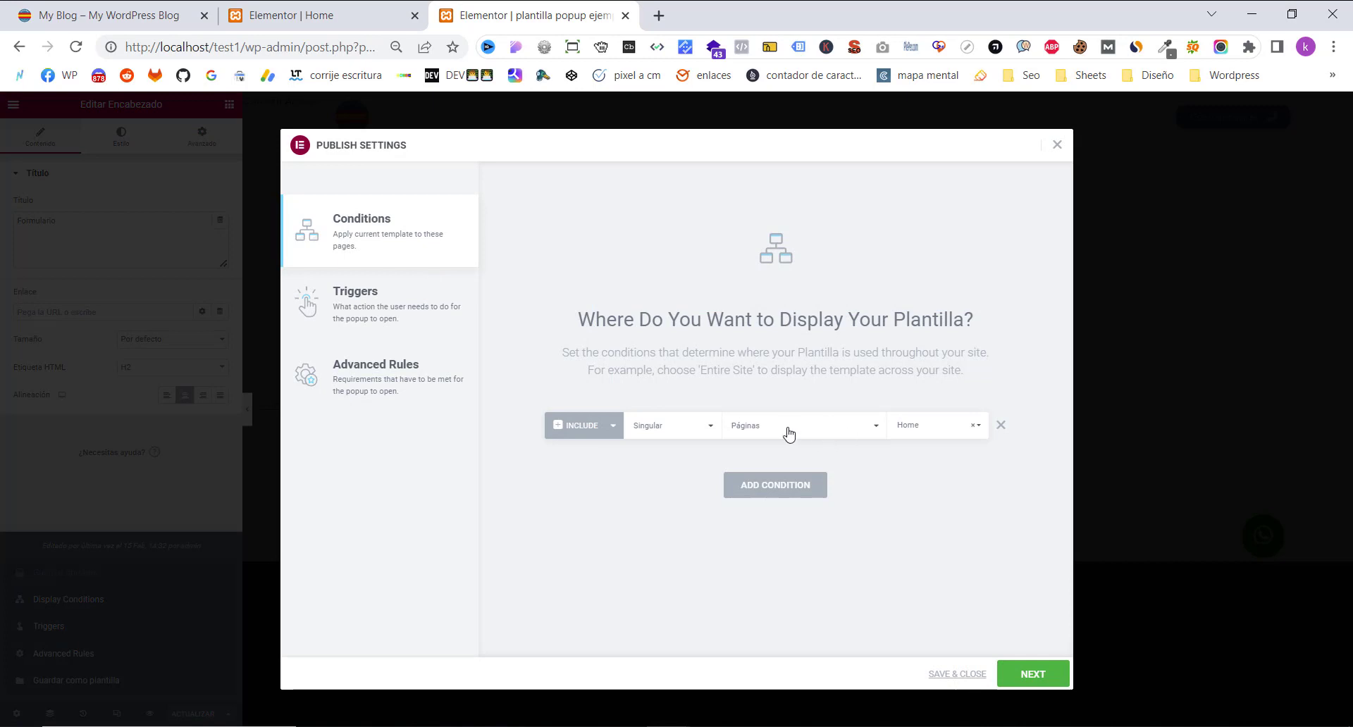
left_click(1001, 427)
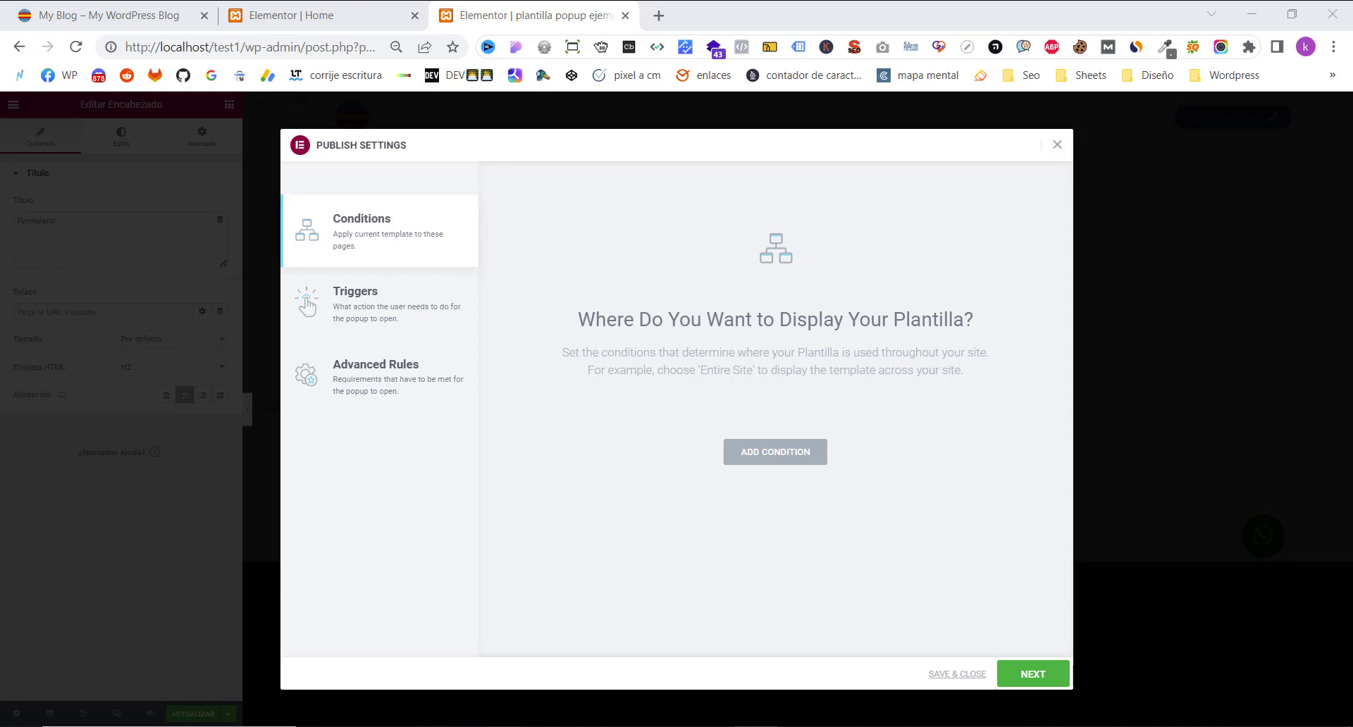
- Turn off the On Page Exit Intent trigger and save the popup's publish settings without any display condition
left_click(396, 305)
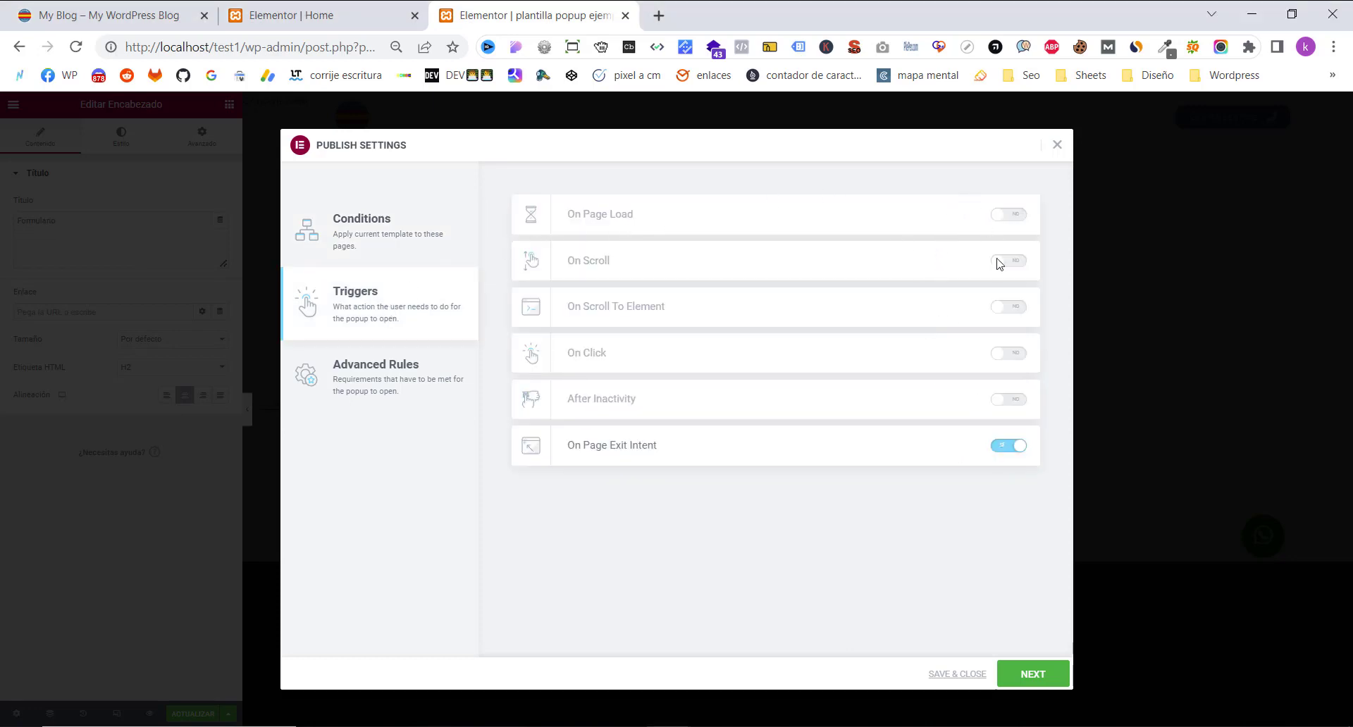
left_click(397, 241)
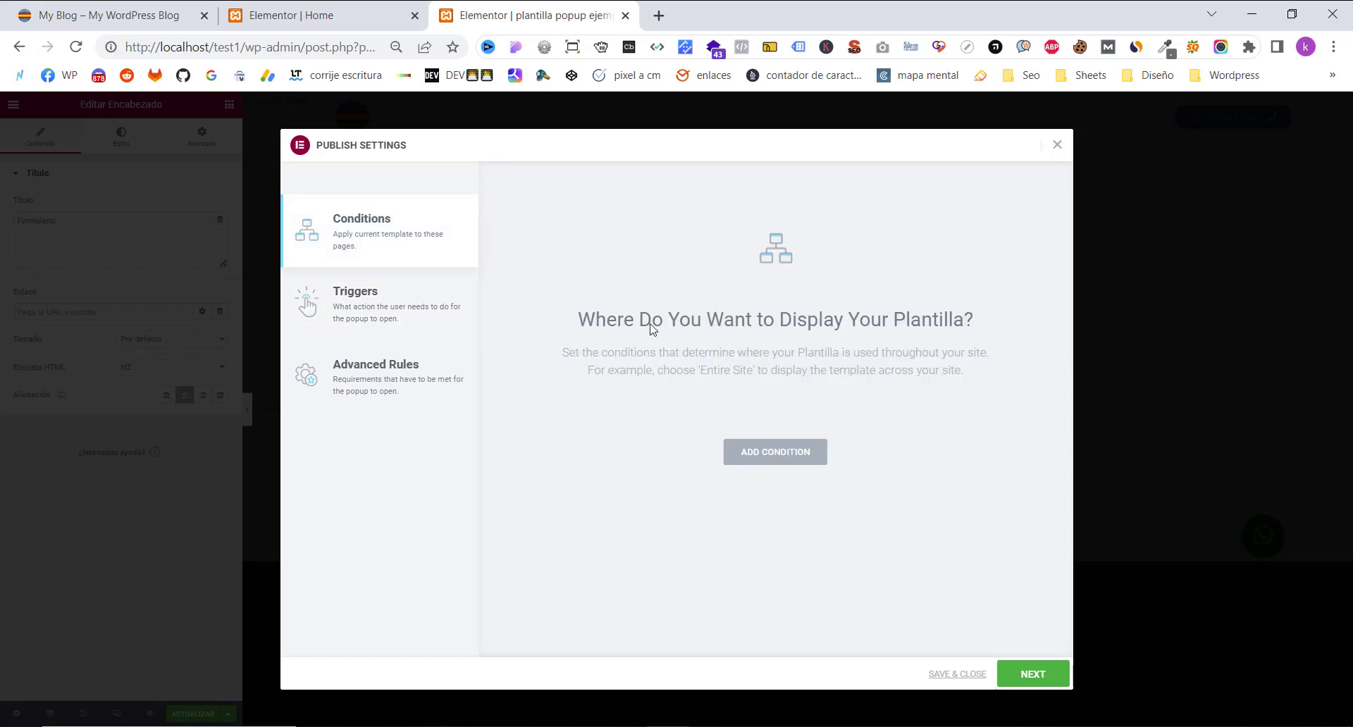
left_click(413, 321)
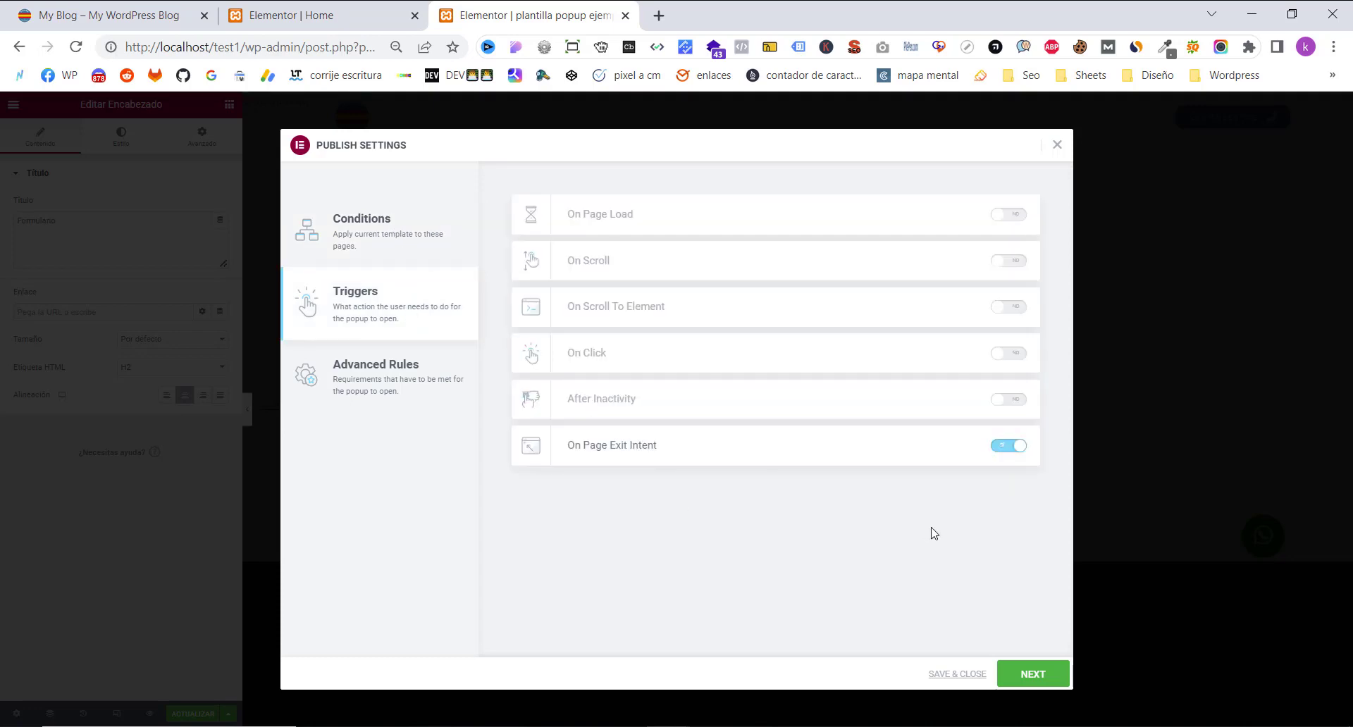
left_click(1005, 449)
right_click(1022, 675)
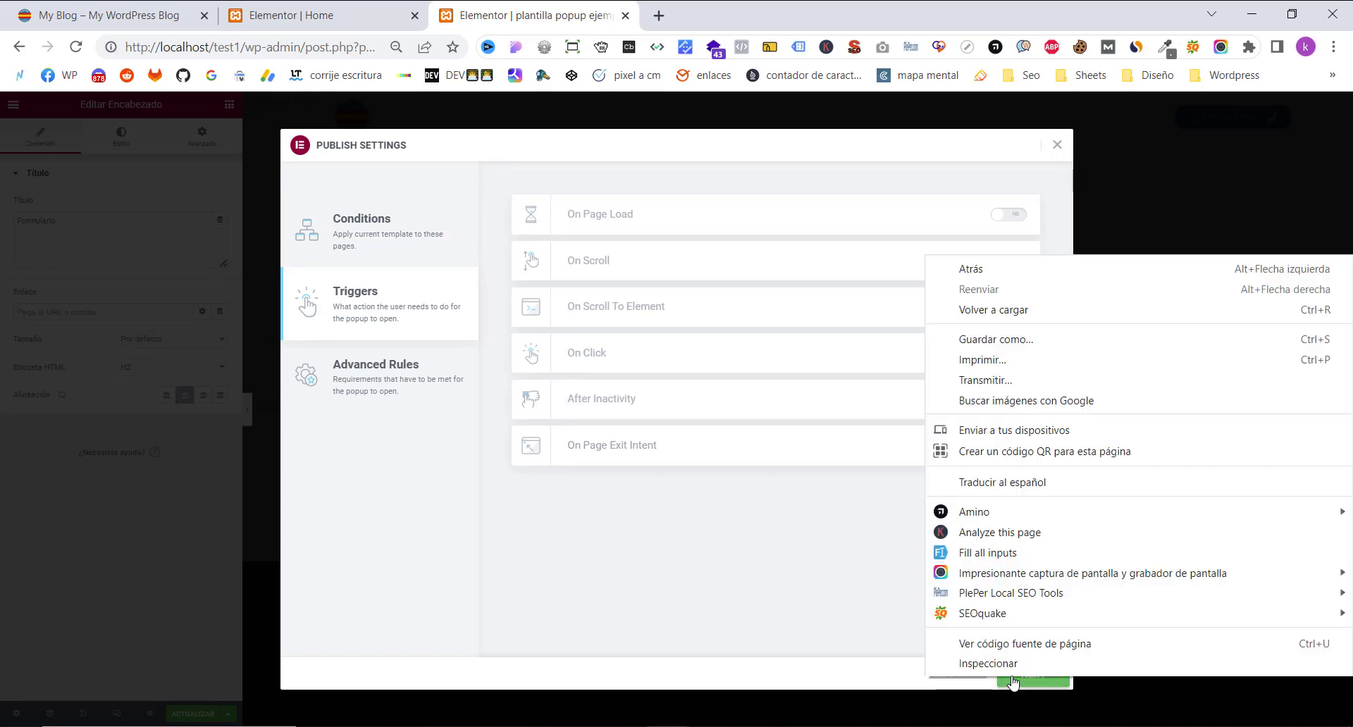
left_click(1022, 674)
left_click(1013, 676)
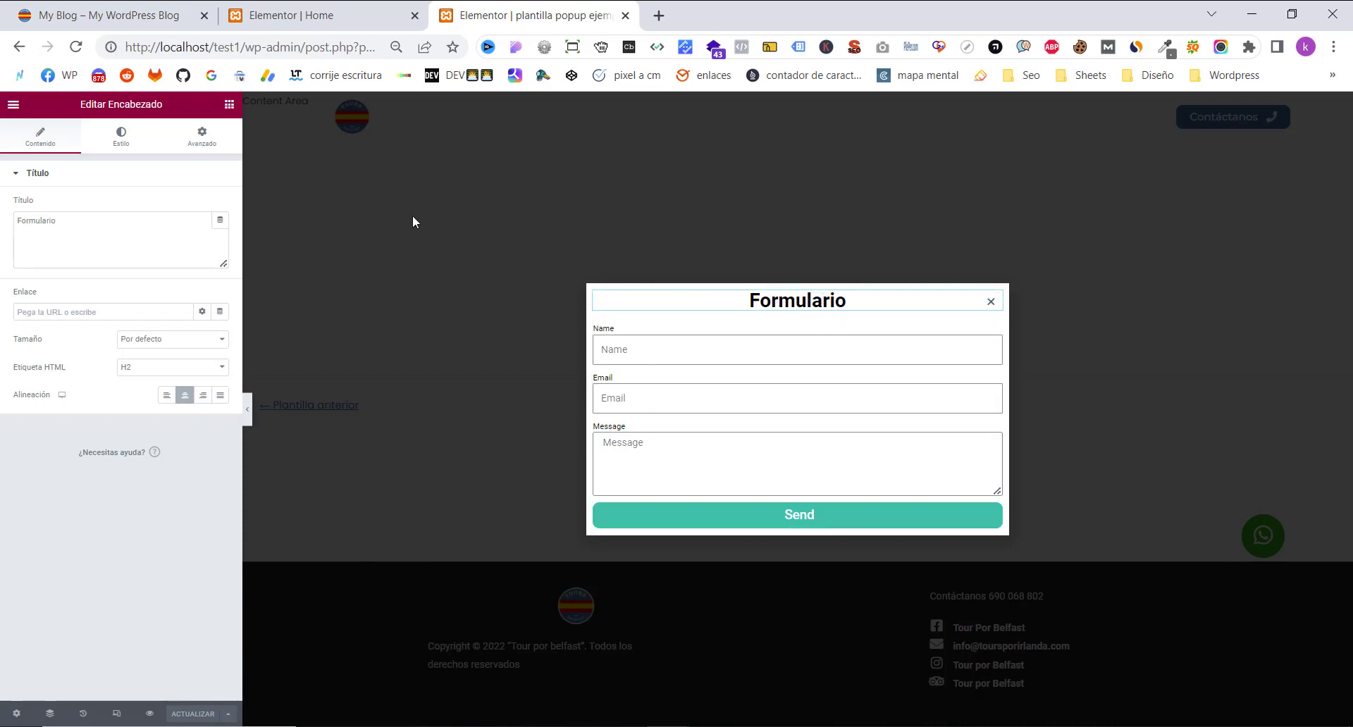
- In the Home page's editor, select the "Quiero contactarlos" button and remove its existing popup link
left_click(337, 15)
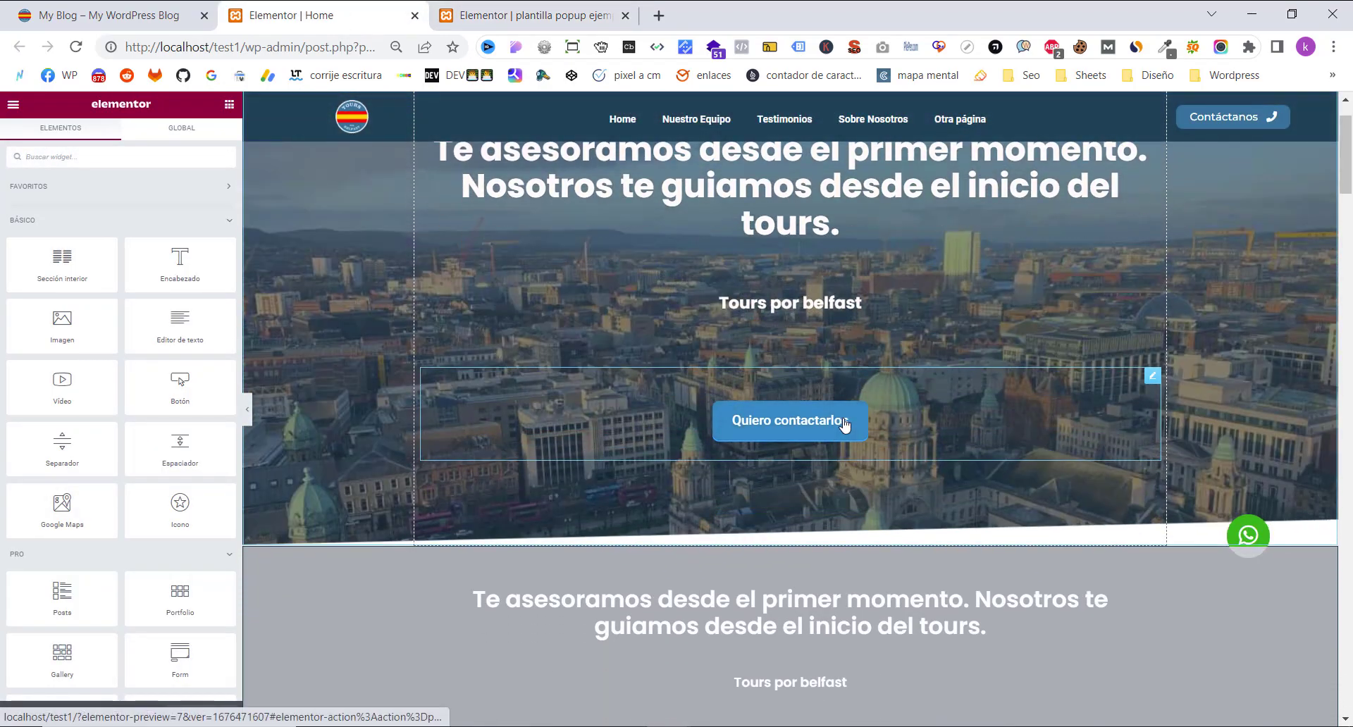
left_click(845, 425)
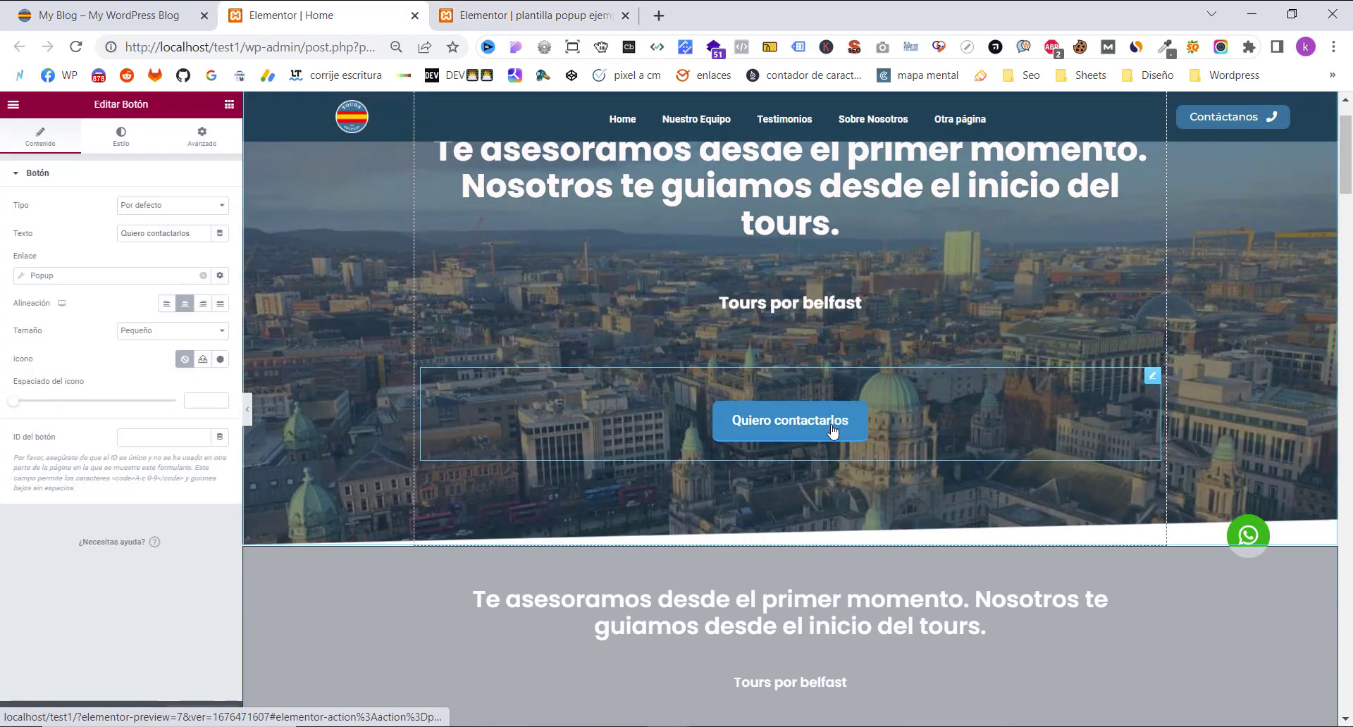
left_click(96, 277)
left_click(203, 276)
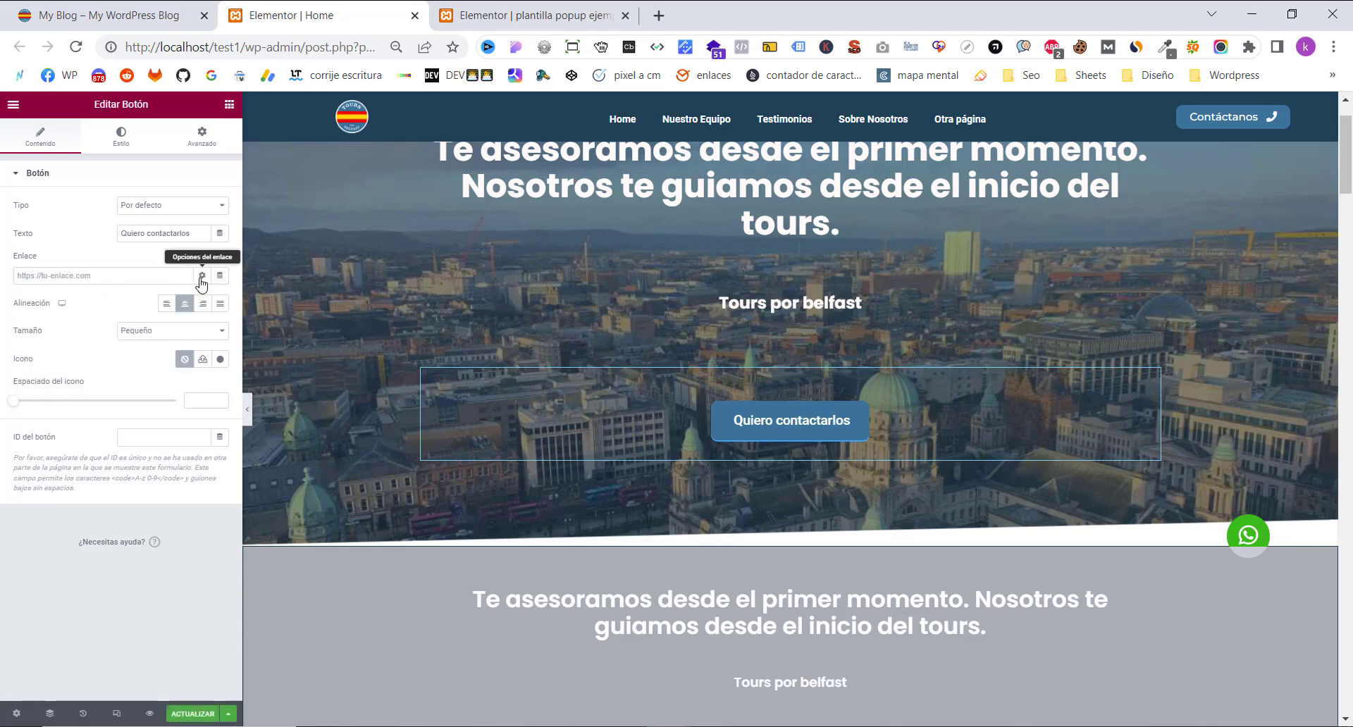
left_click(46, 275)
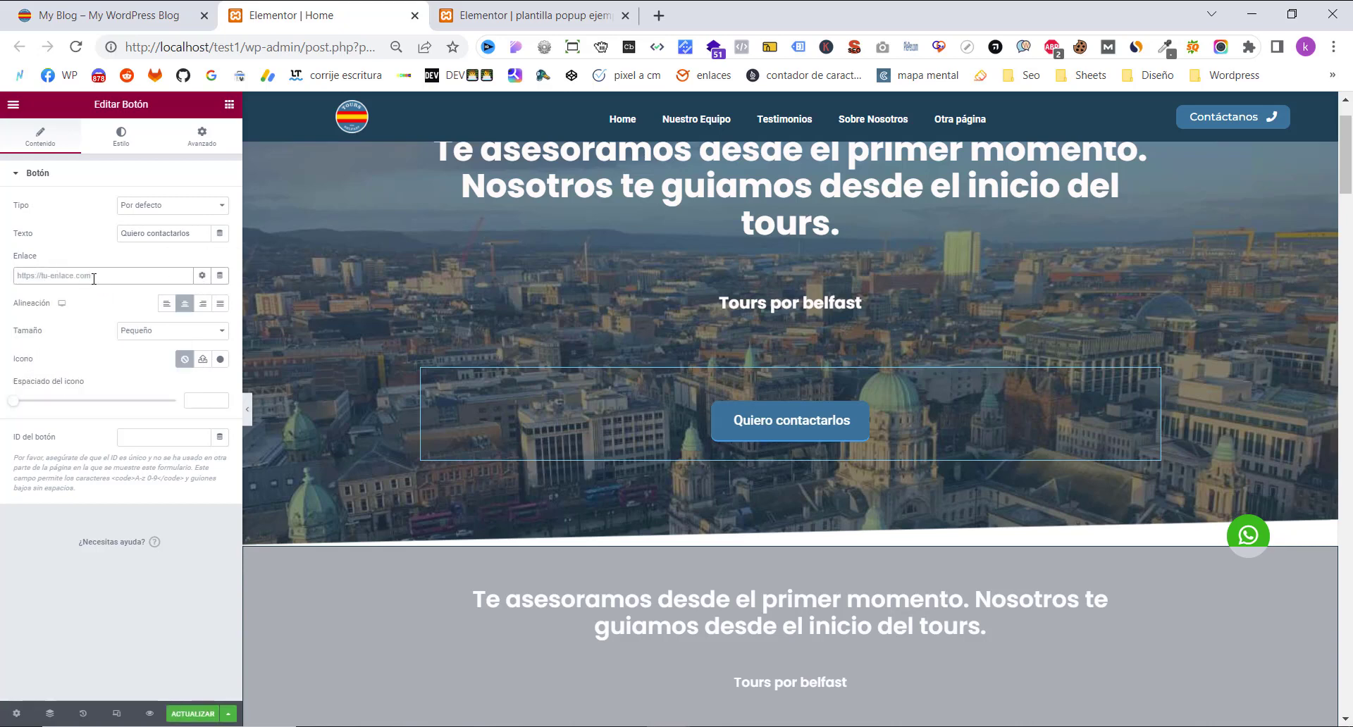
left_click(64, 273)
type("you")
key("BackSpace")
key("BackSpace")
key("BackSpace")
- Assign the dynamic Popup action to the "Quiero contactarlos" button's link
left_click(221, 277)
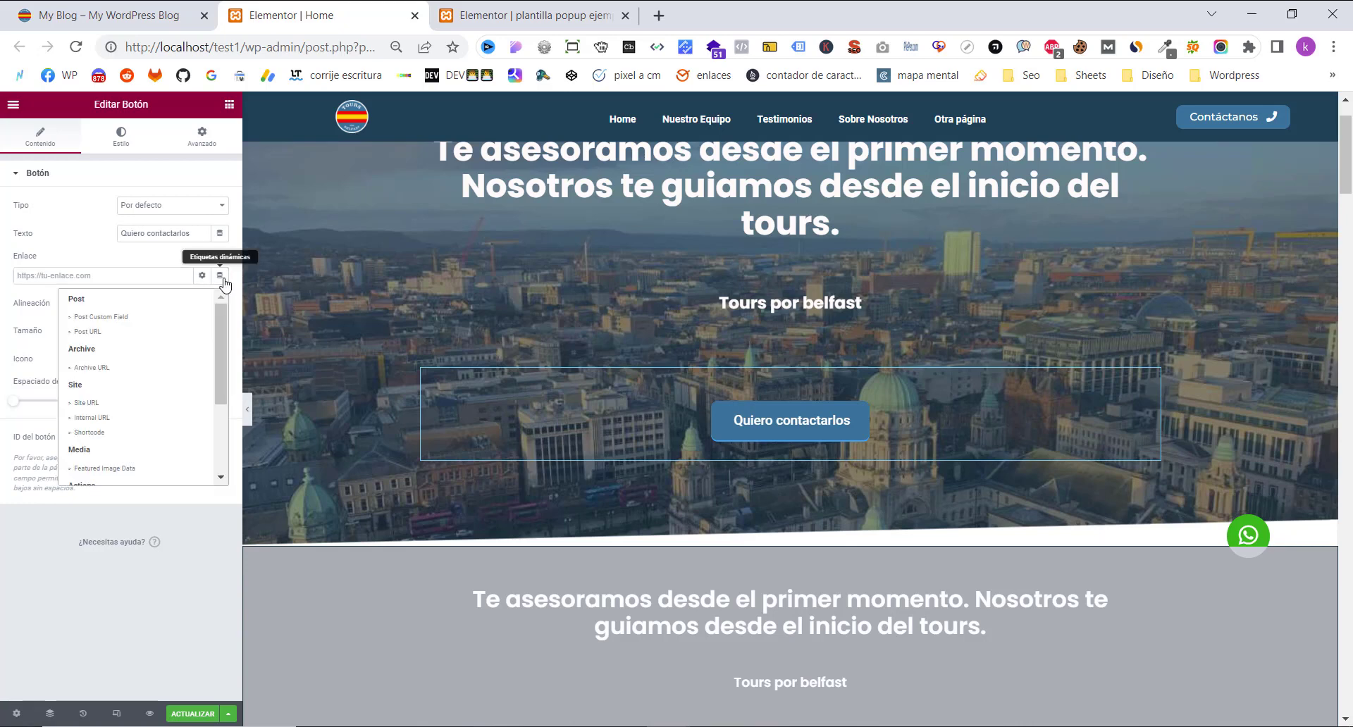
scroll(151, 378, "down", 5)
scroll(151, 381, "down", 1)
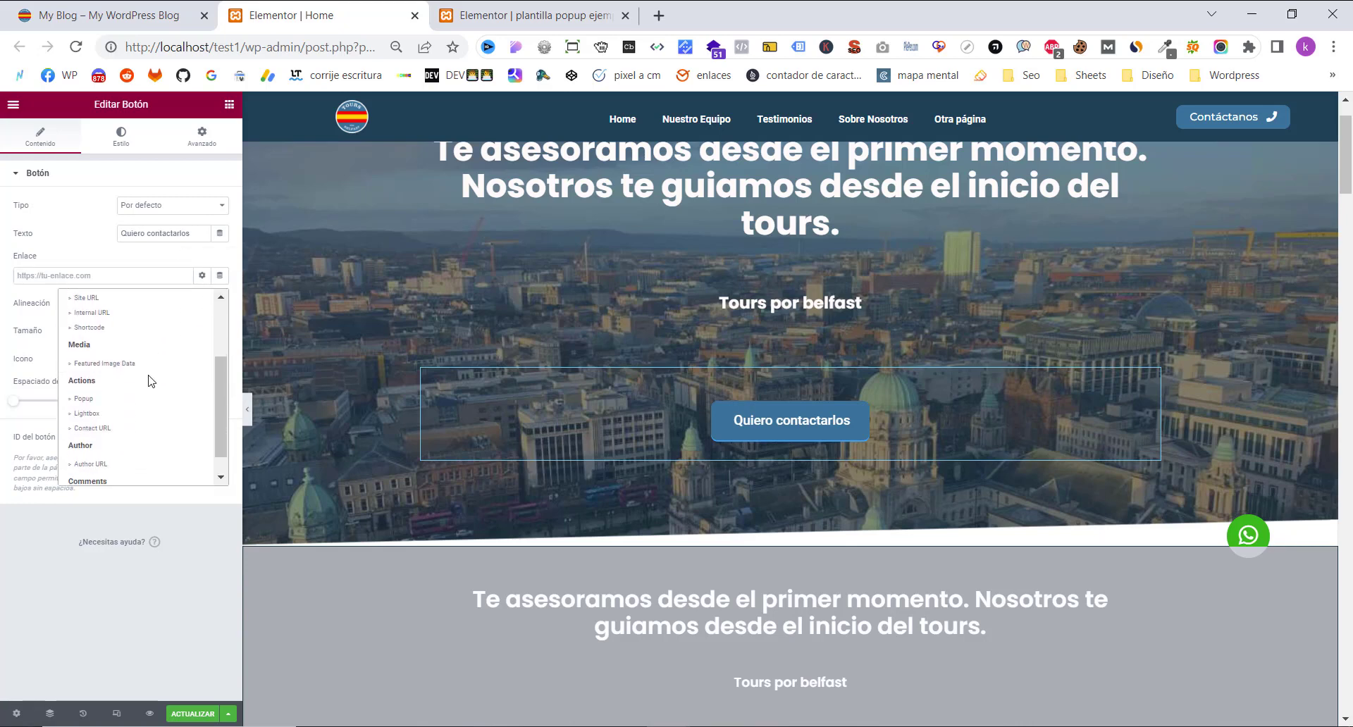
left_click(94, 399)
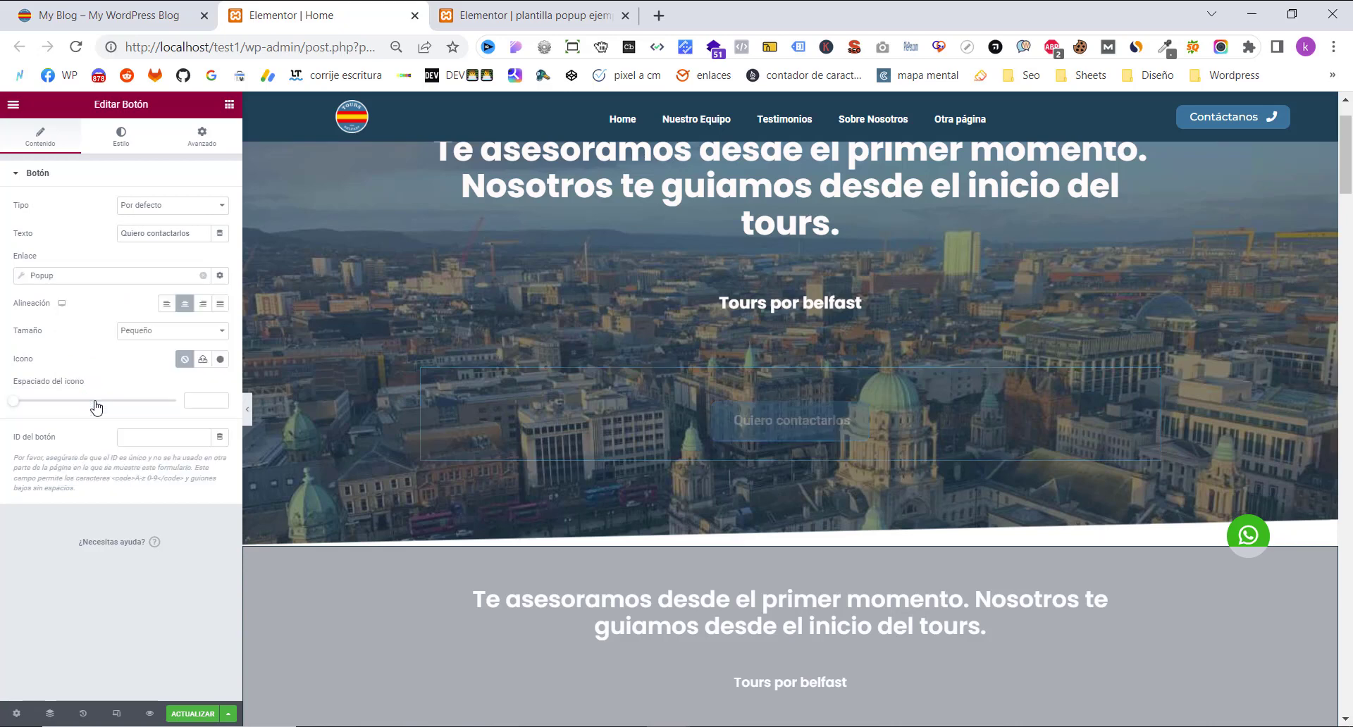
- Set the button's popup action to Open Popup with "plantilla popup ejemplo (Plantilla)" as the popup, and update the Home page
left_click(37, 278)
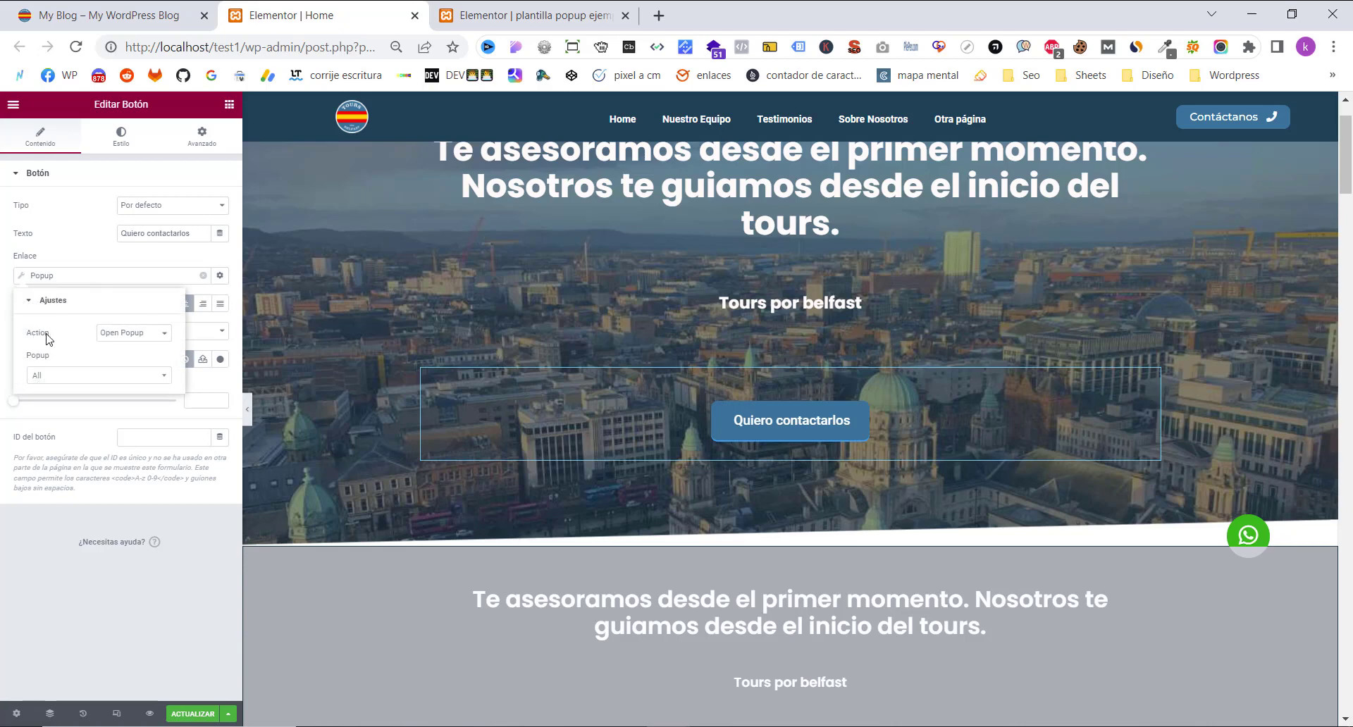
left_click(111, 342)
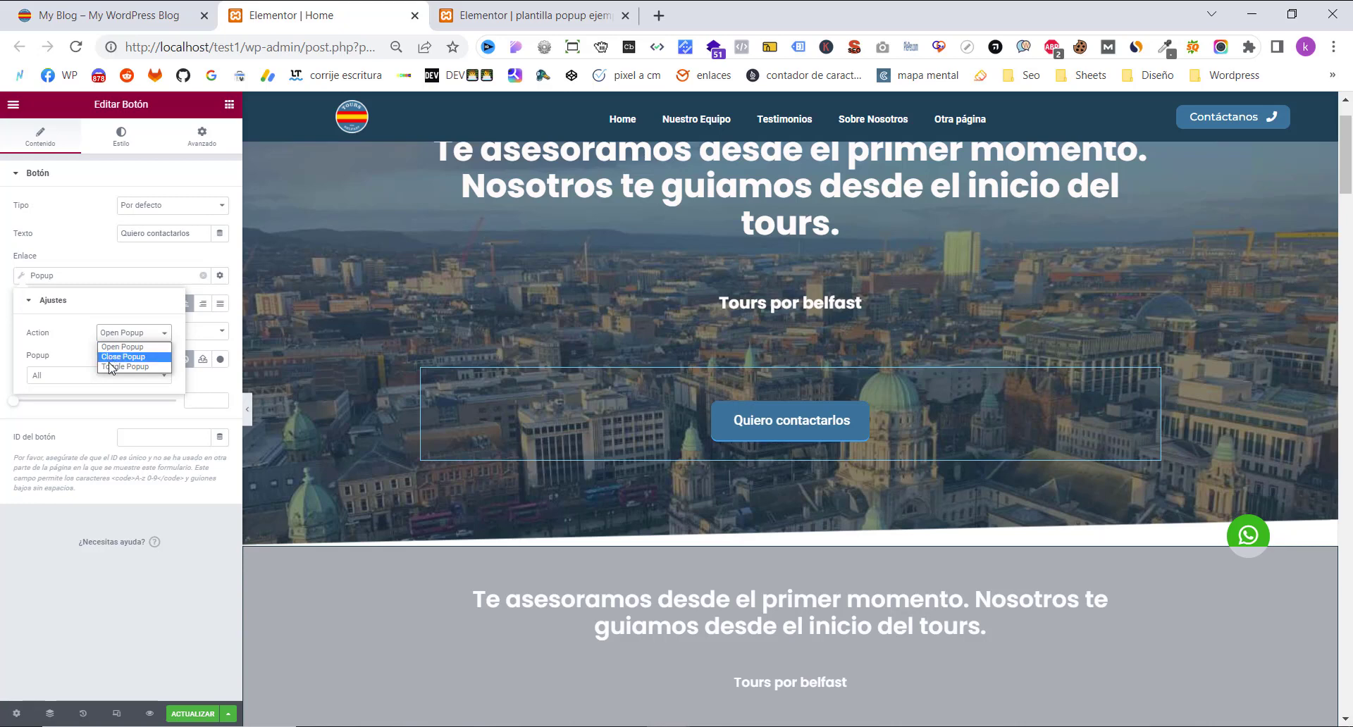
left_click(109, 347)
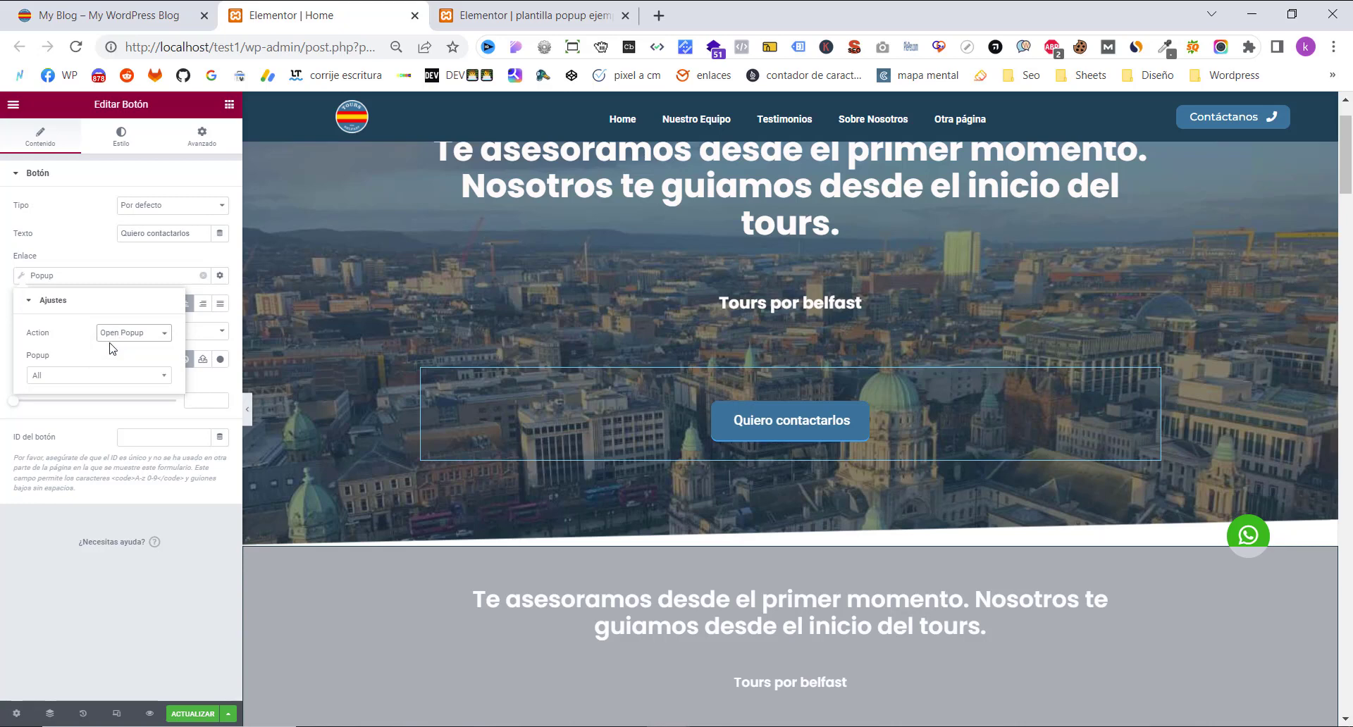
left_click(59, 380)
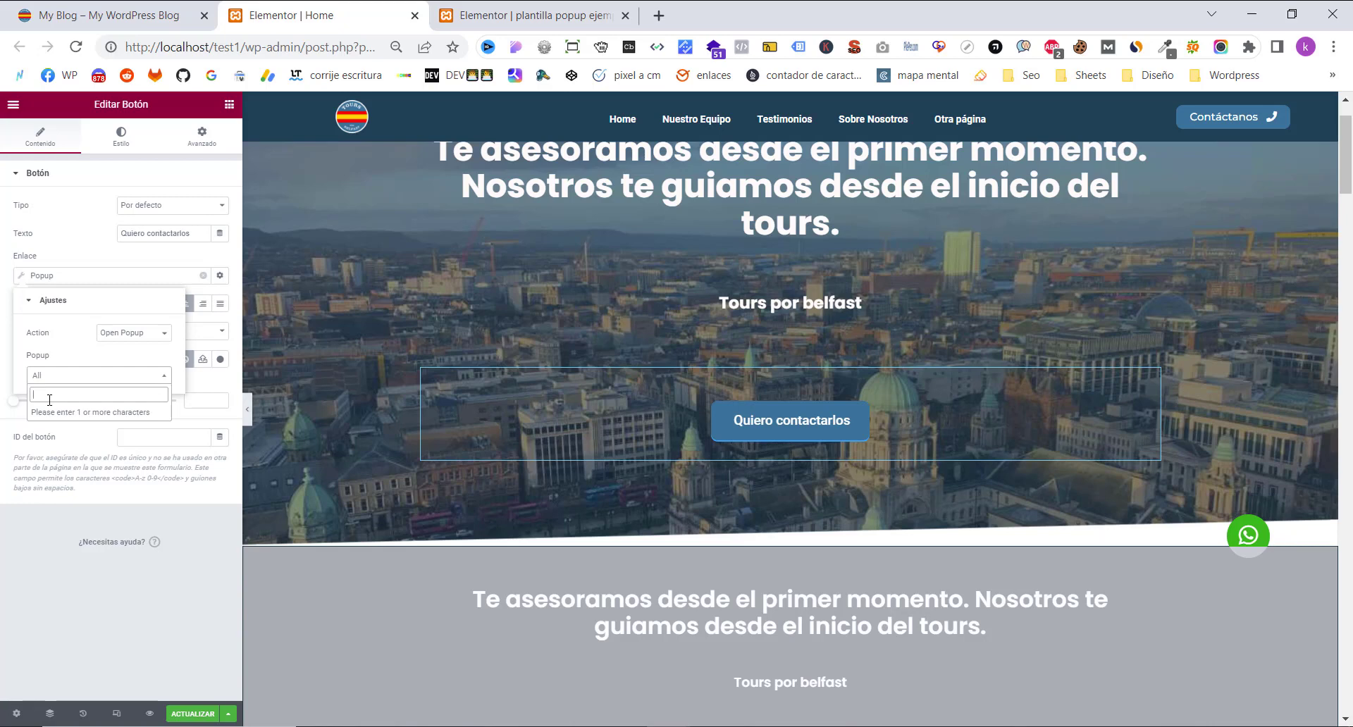
type("plna")
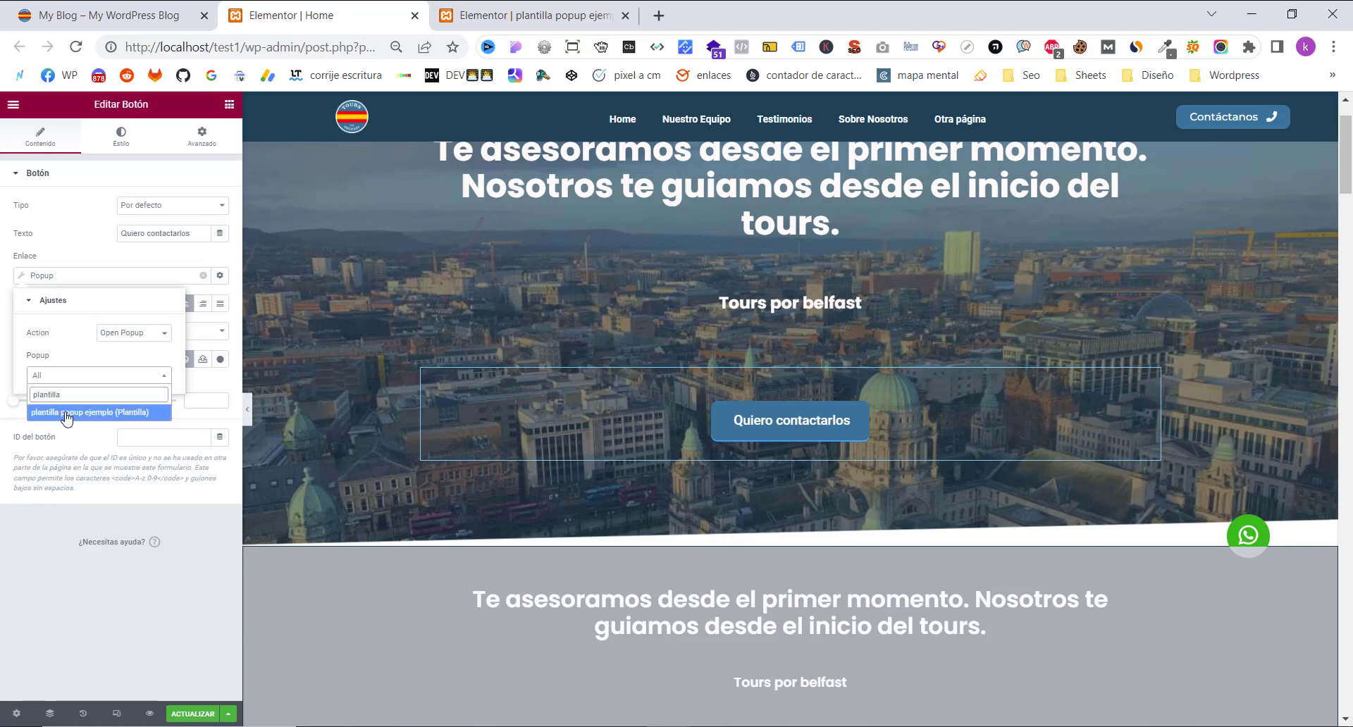
left_click(74, 415)
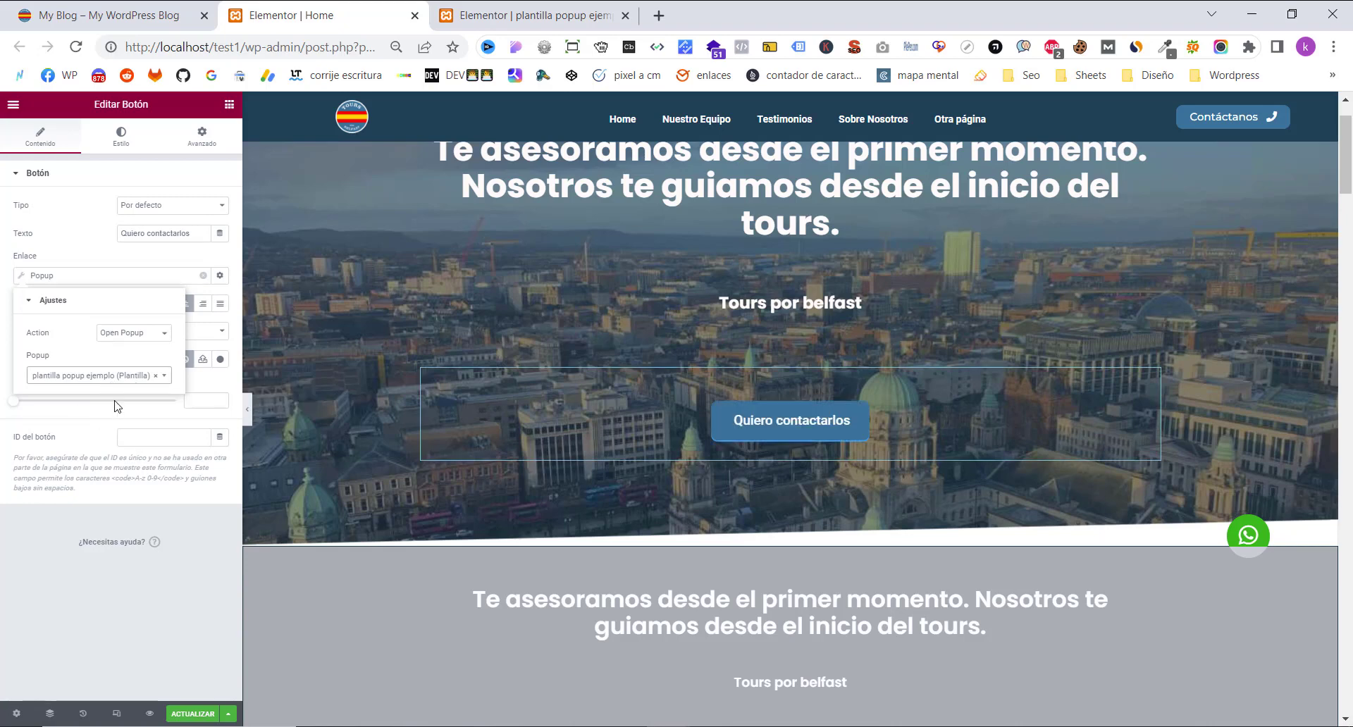
left_click(96, 417)
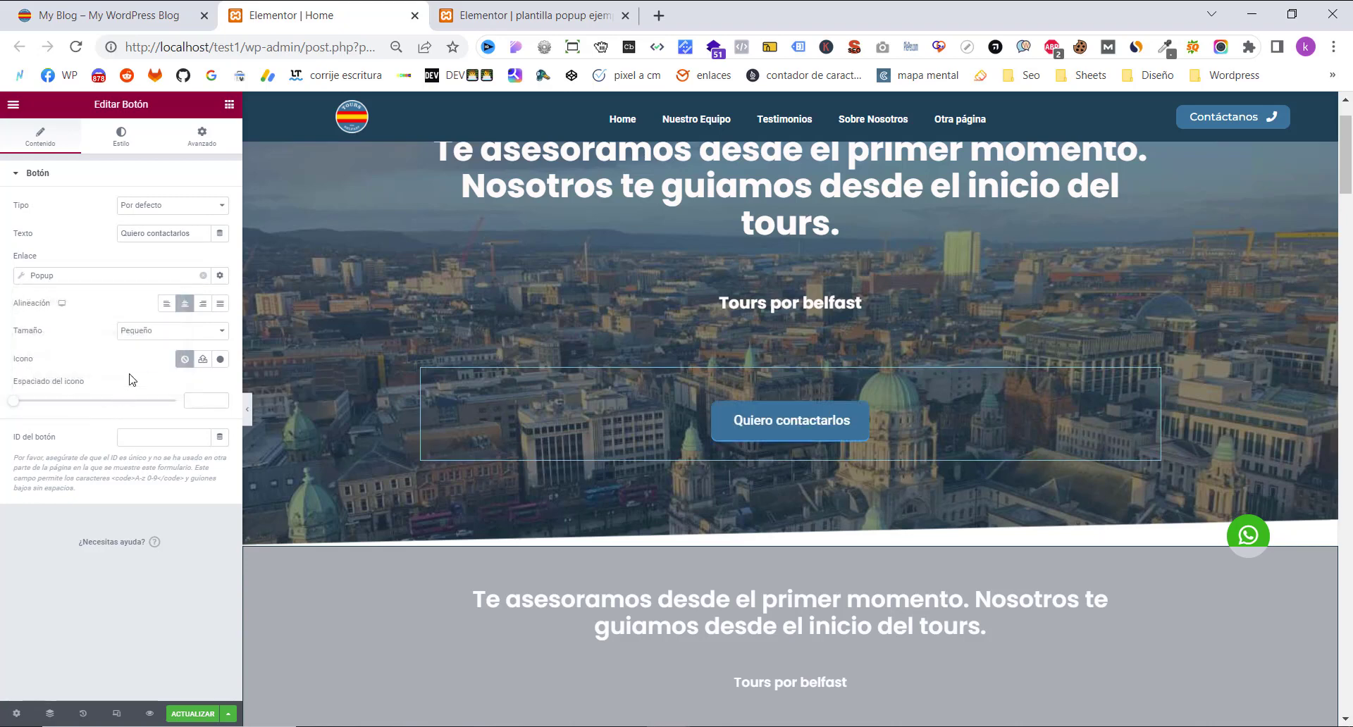
left_click(143, 278)
left_click(78, 591)
left_click(191, 714)
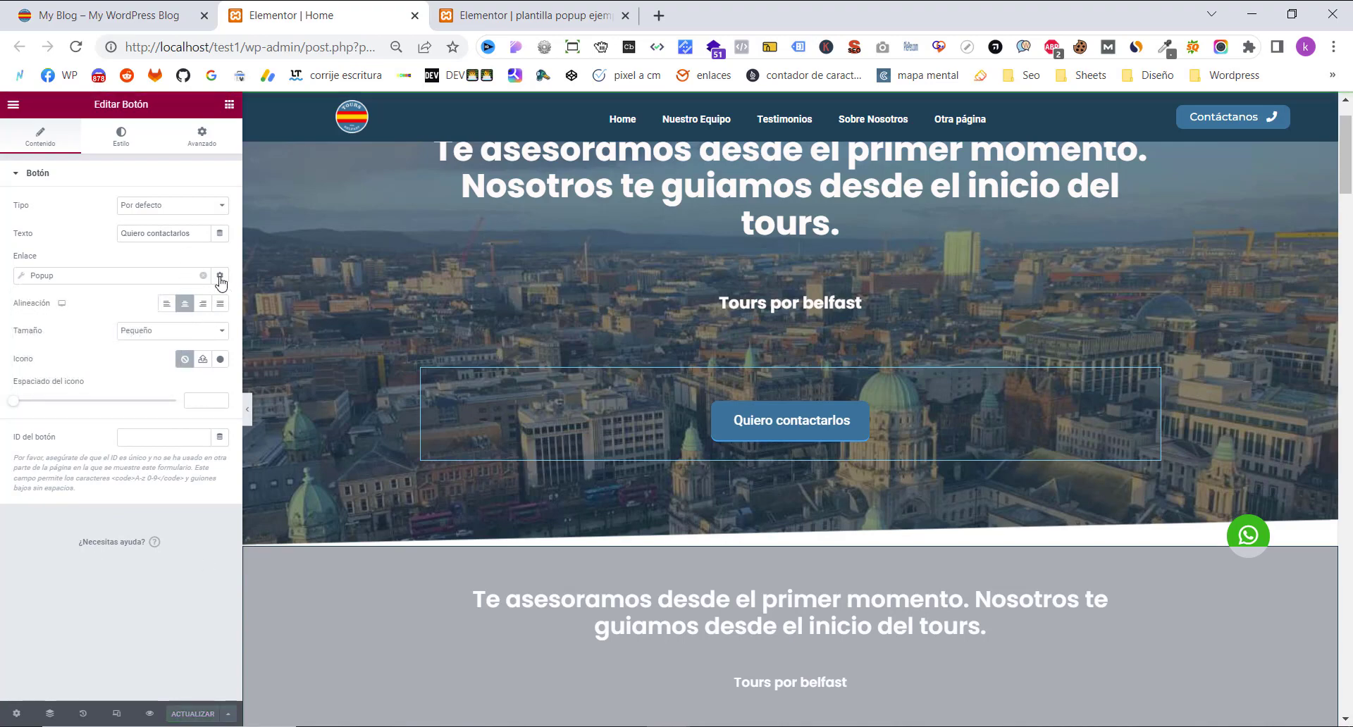
- Reload the live Home page and test the popup through the "Quiero contactarlos" button
left_click(113, 15)
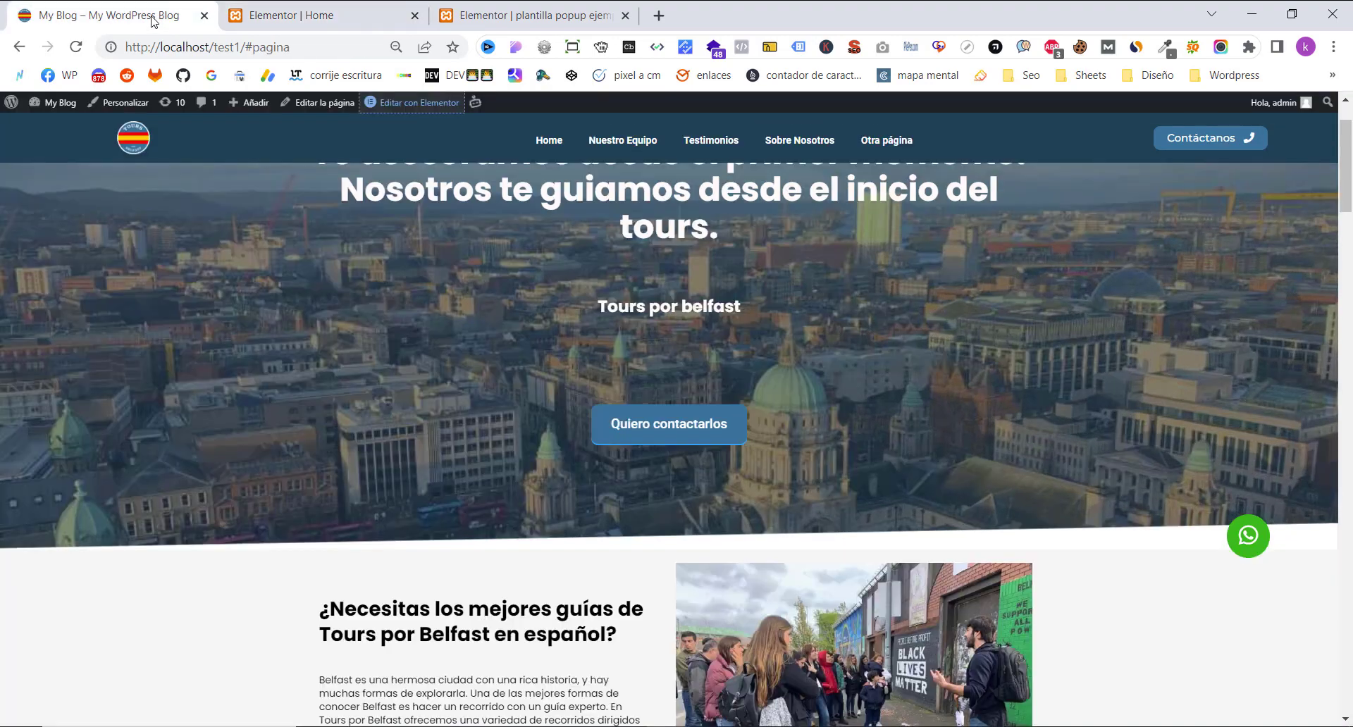
left_click(76, 48)
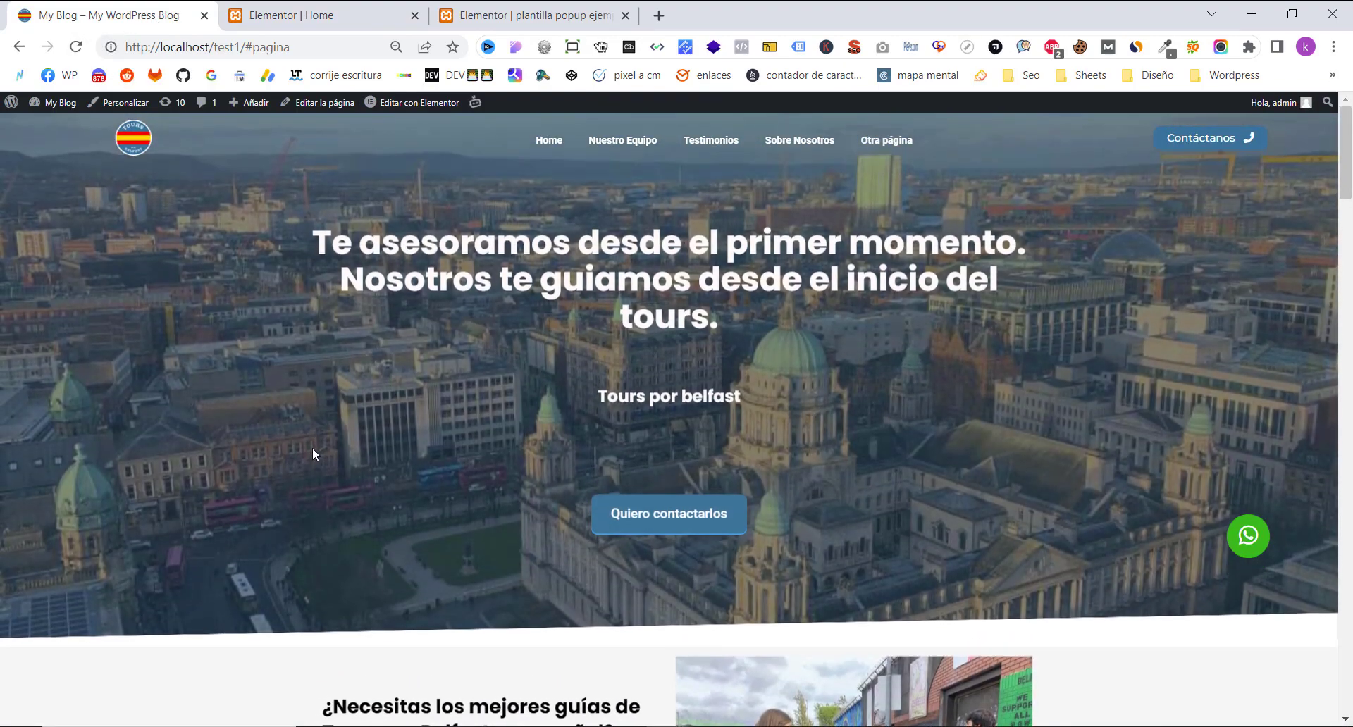
scroll(285, 478, "down", 3)
scroll(296, 479, "up", 1)
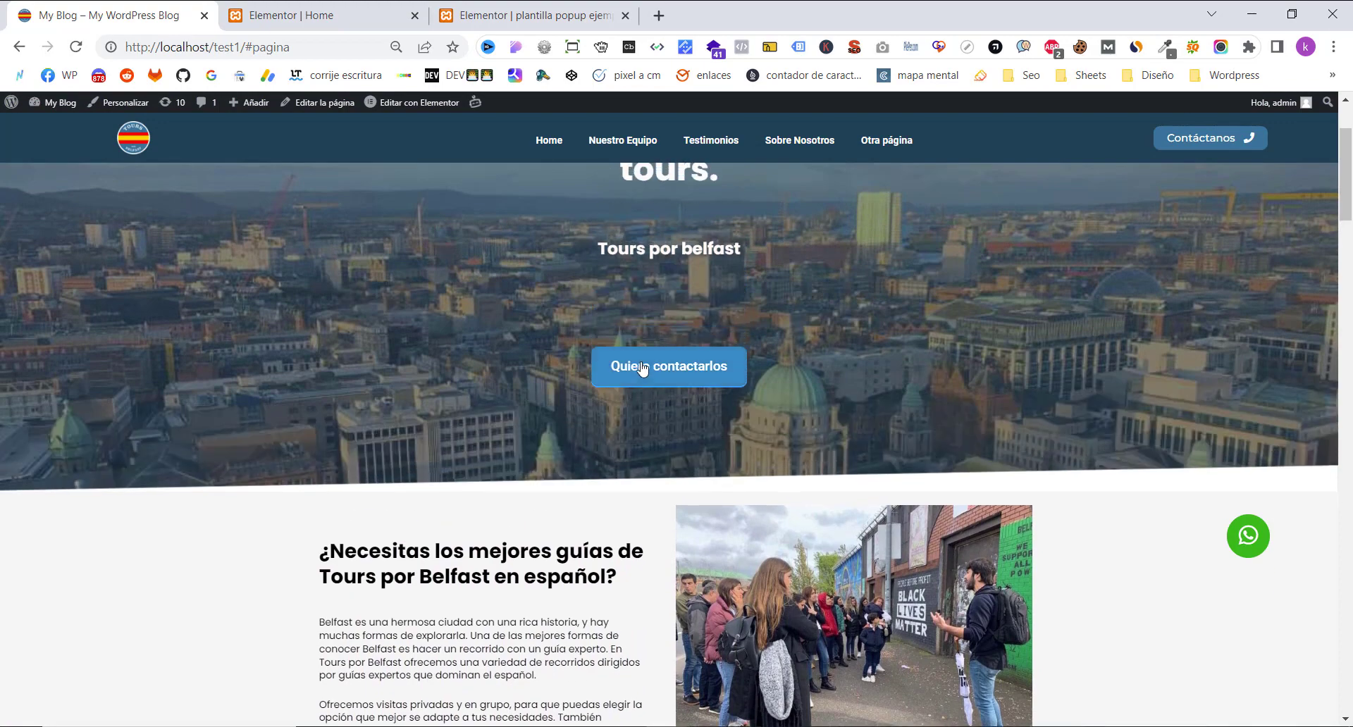
left_click(641, 368)
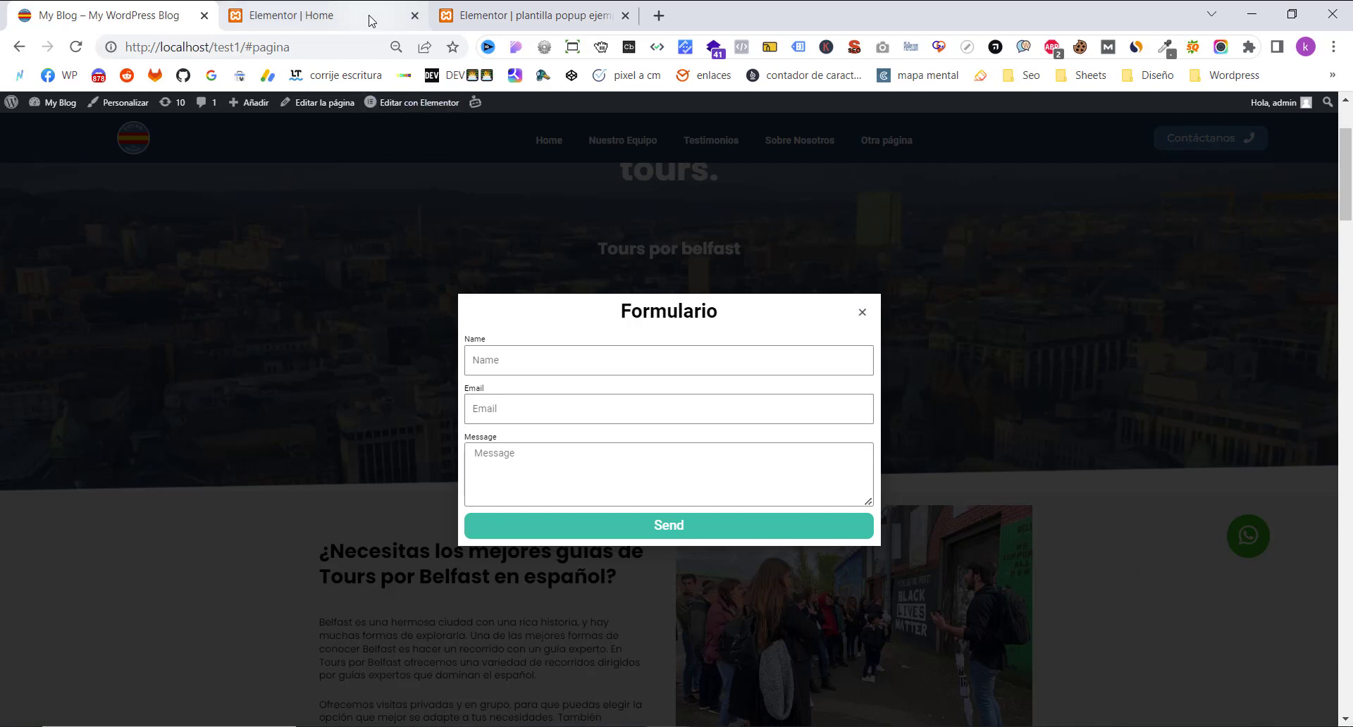
- In the popup template's settings, set the horizontal position to Right and the vertical position to Bottom
left_click(451, 16)
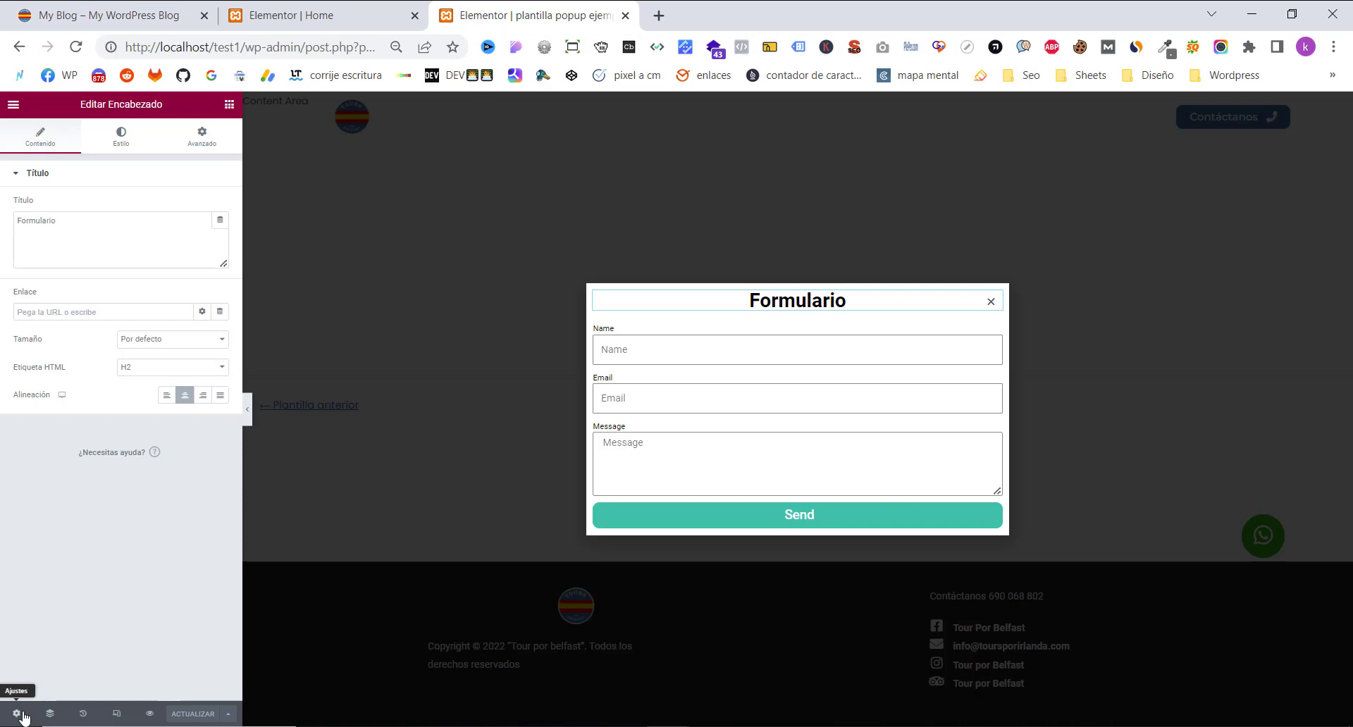
left_click(18, 714)
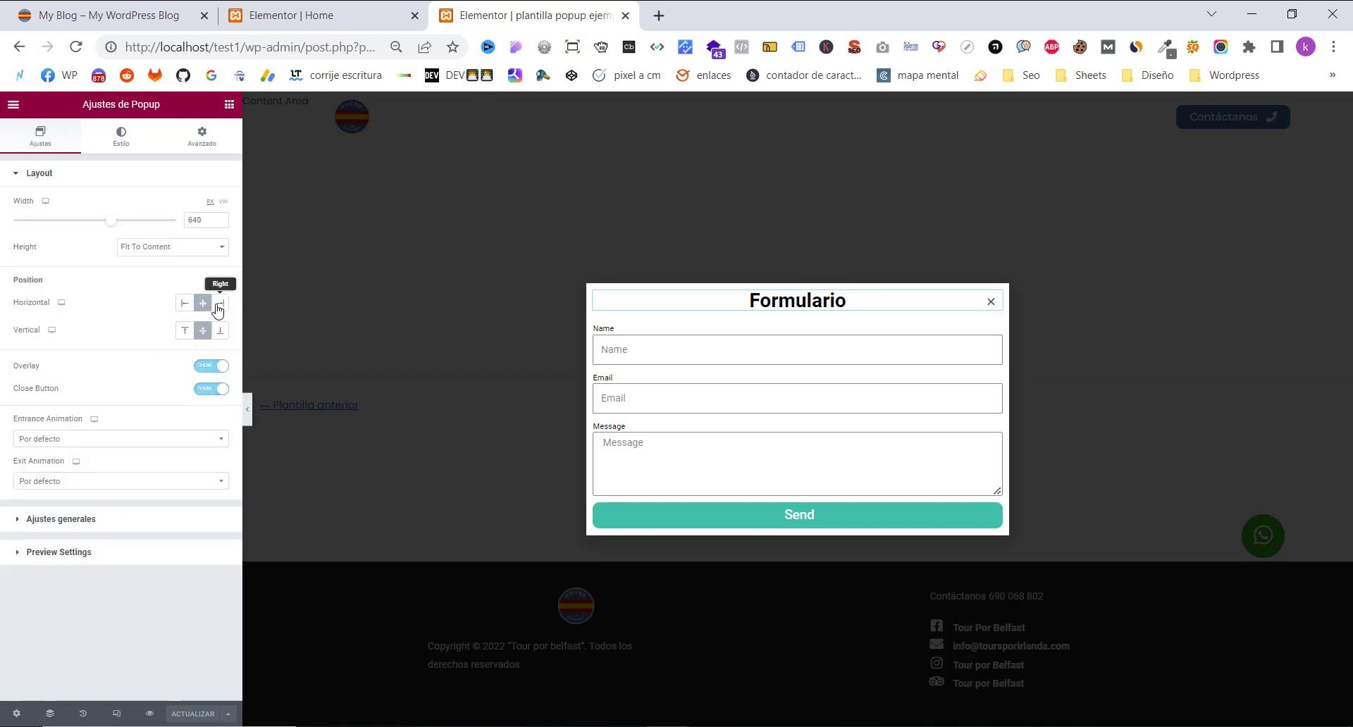
left_click(218, 306)
left_click(220, 332)
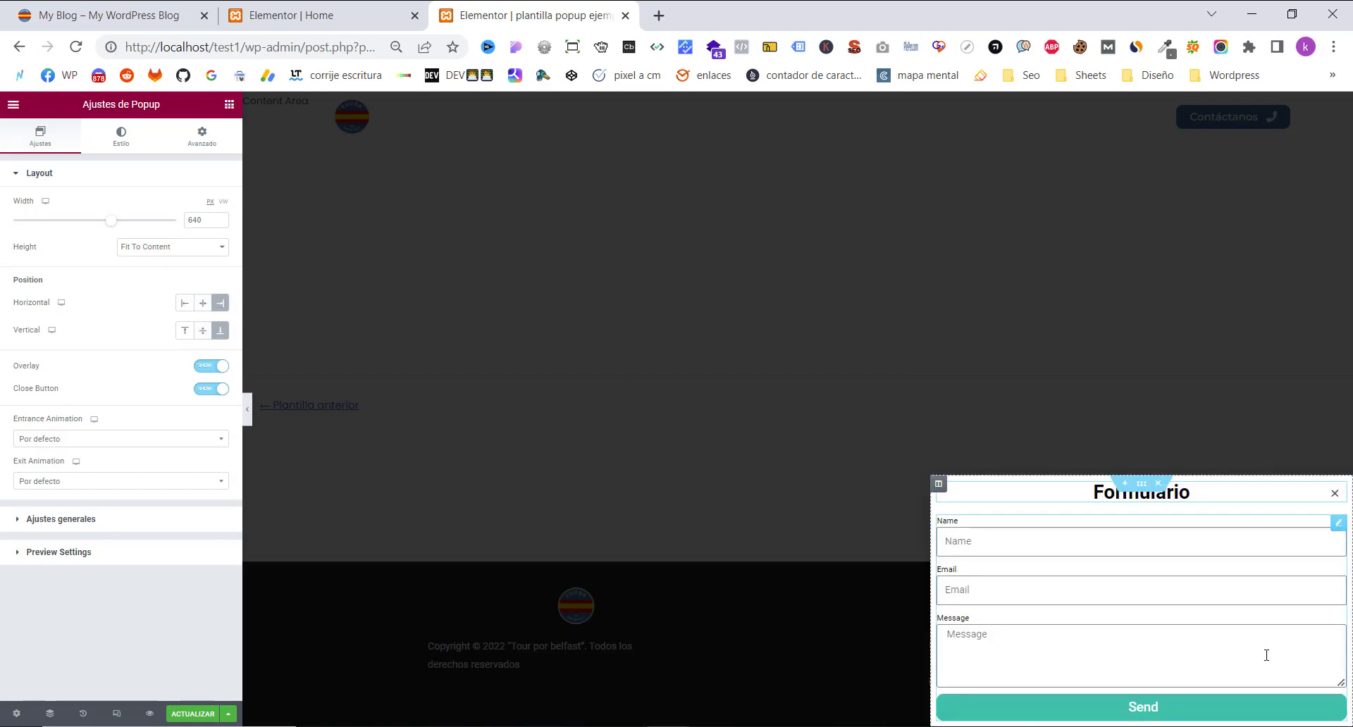
- Try the popup at centre, top and left positions, and return it to Right horizontally and Bottom vertically
left_click(203, 303)
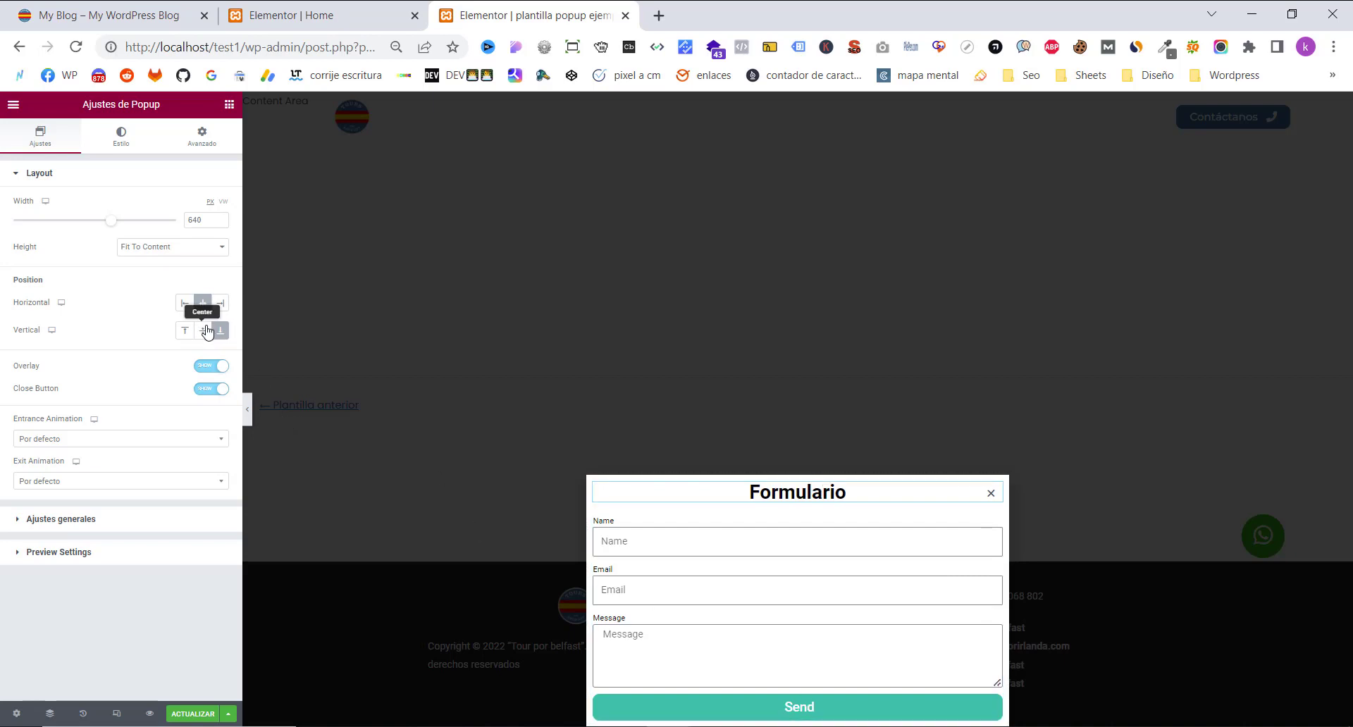
left_click(205, 332)
left_click(185, 331)
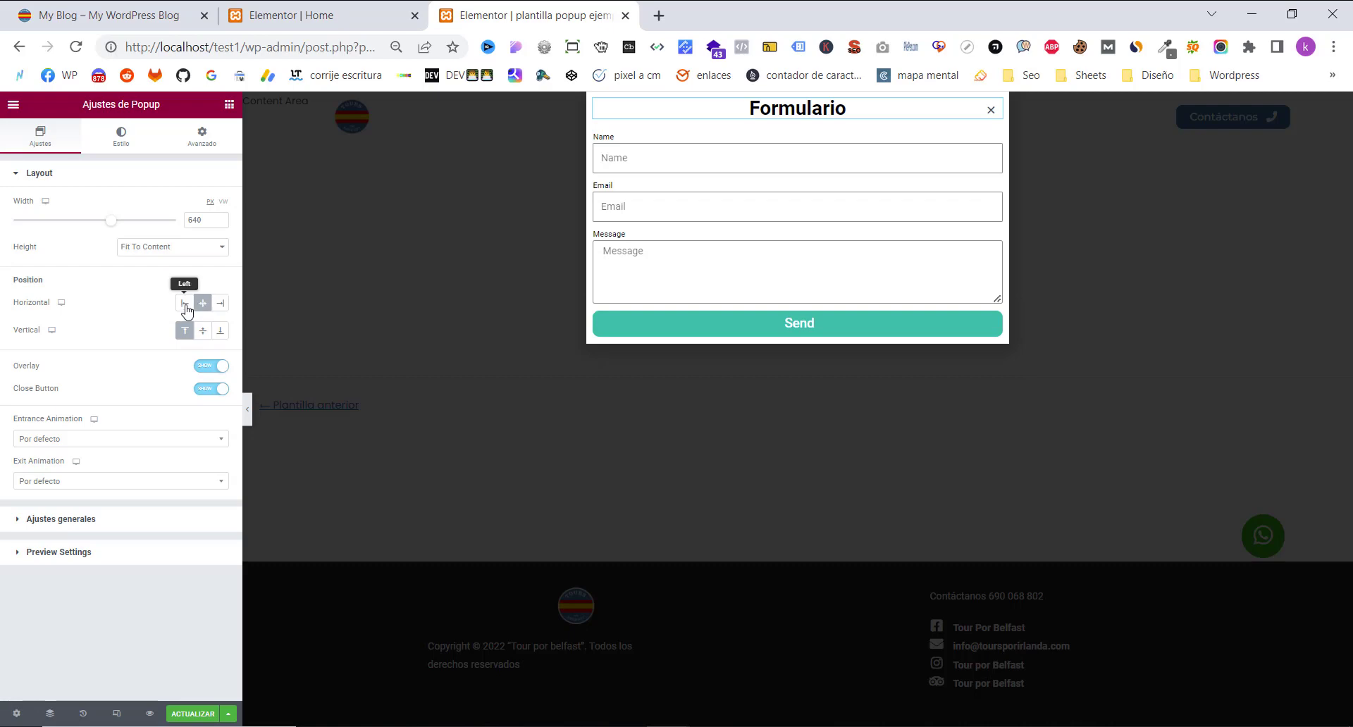
left_click(186, 310)
left_click(221, 303)
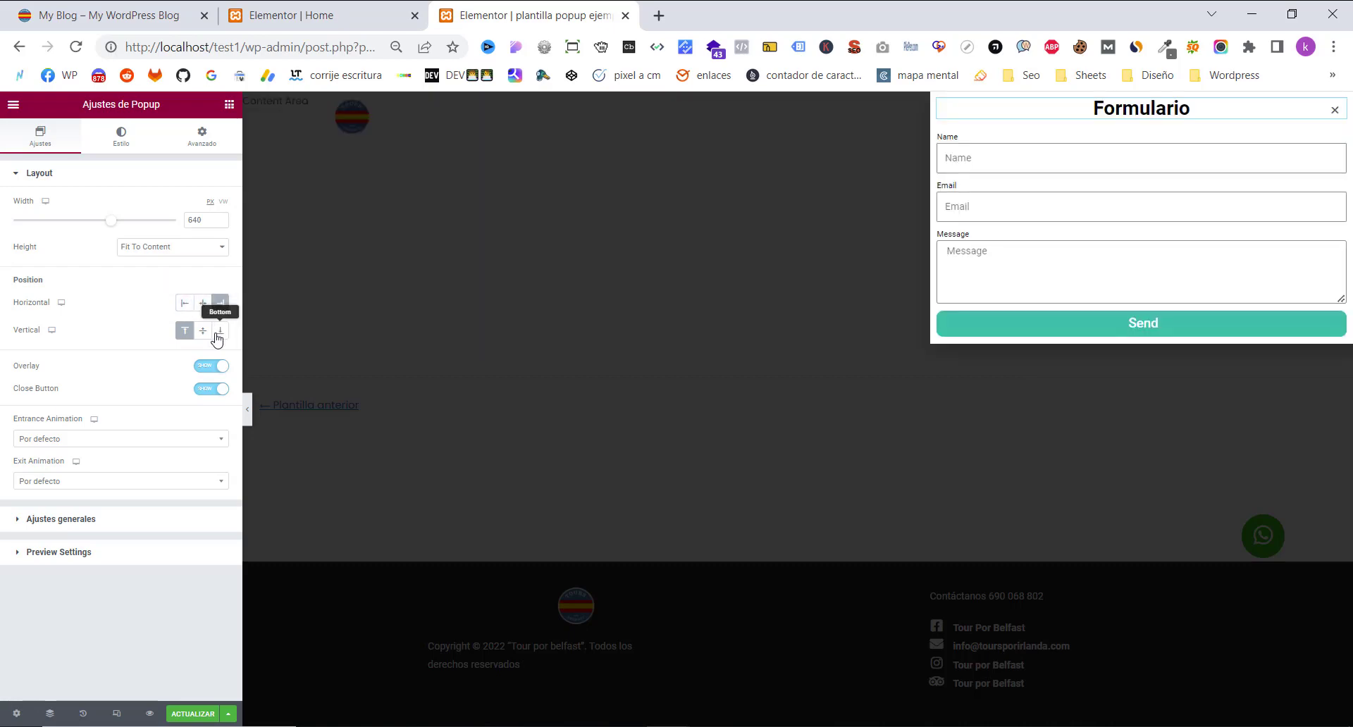
left_click(216, 334)
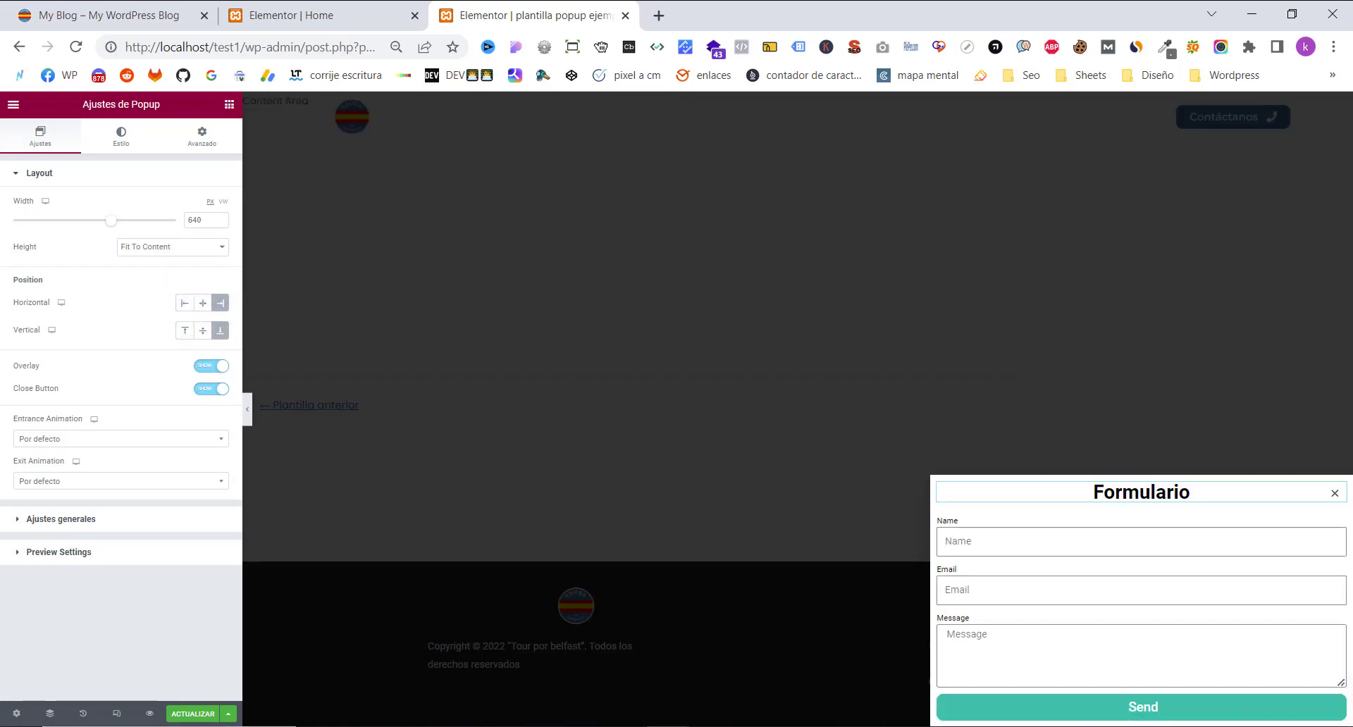
- Update the popup template, going through its publish settings without adding conditions, triggers or advanced rules
left_click(211, 715)
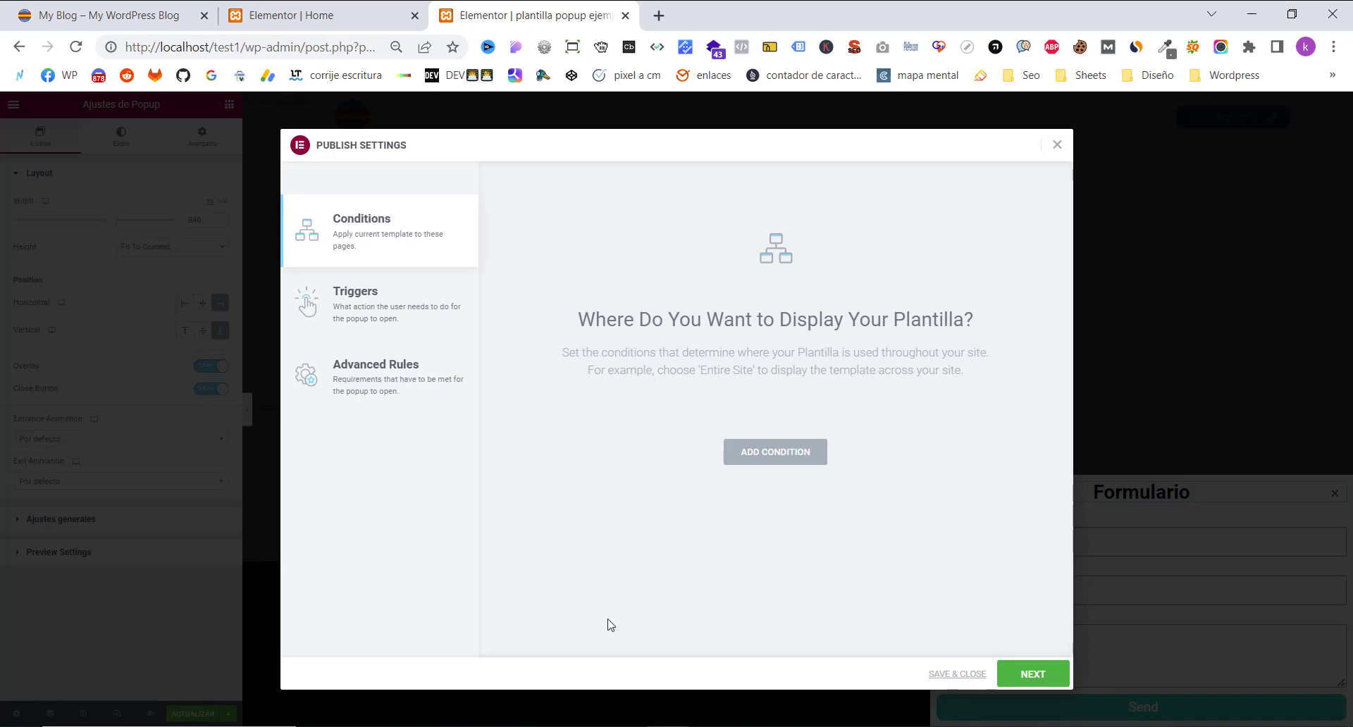
left_click(1011, 672)
left_click(1011, 671)
left_click(1009, 677)
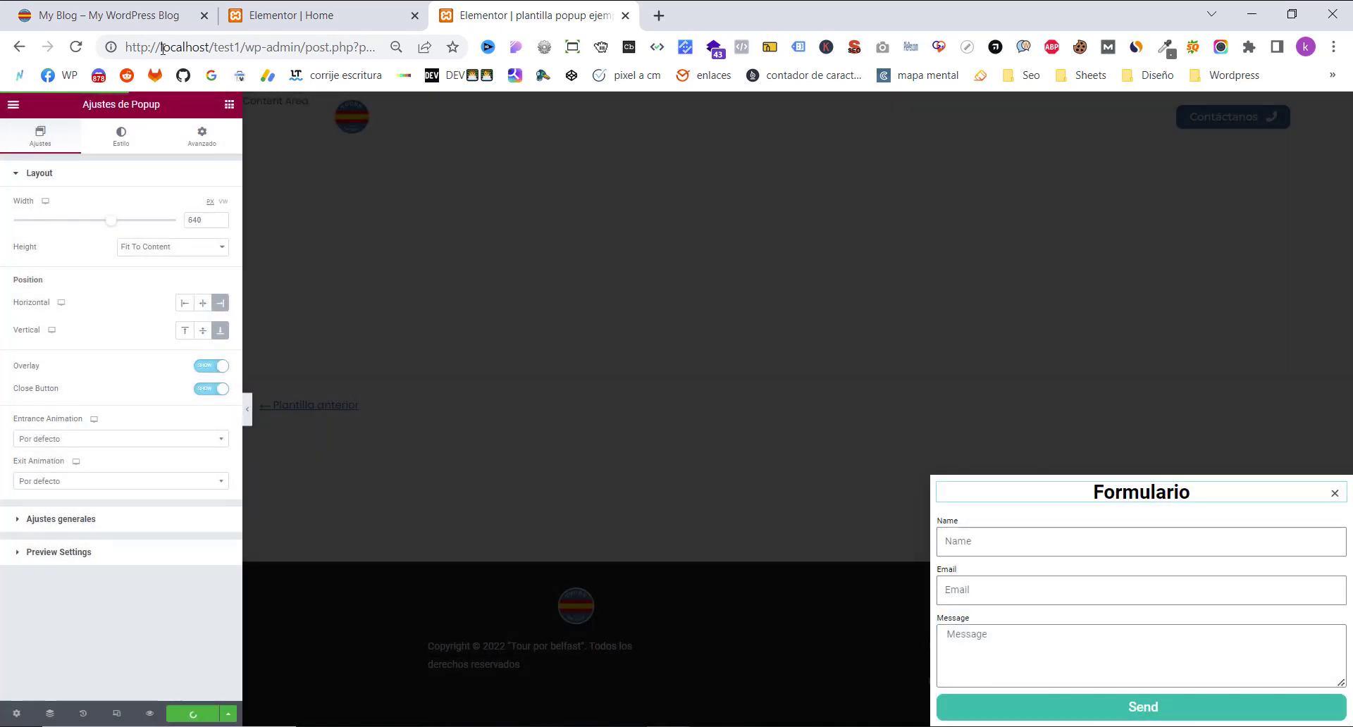
- Reload the live Home page and open the popup from the "Quiero contactarlos" button to check its new position
left_click(151, 13)
left_click(76, 47)
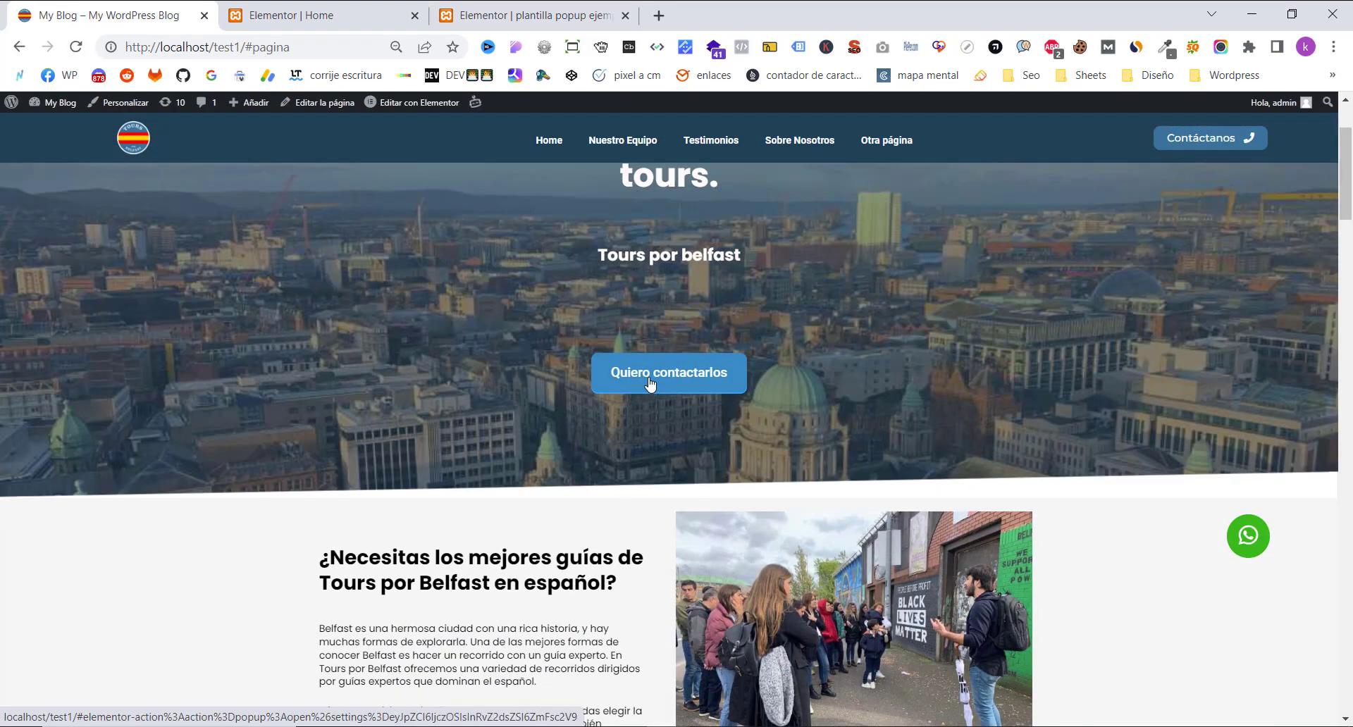
left_click(650, 381)
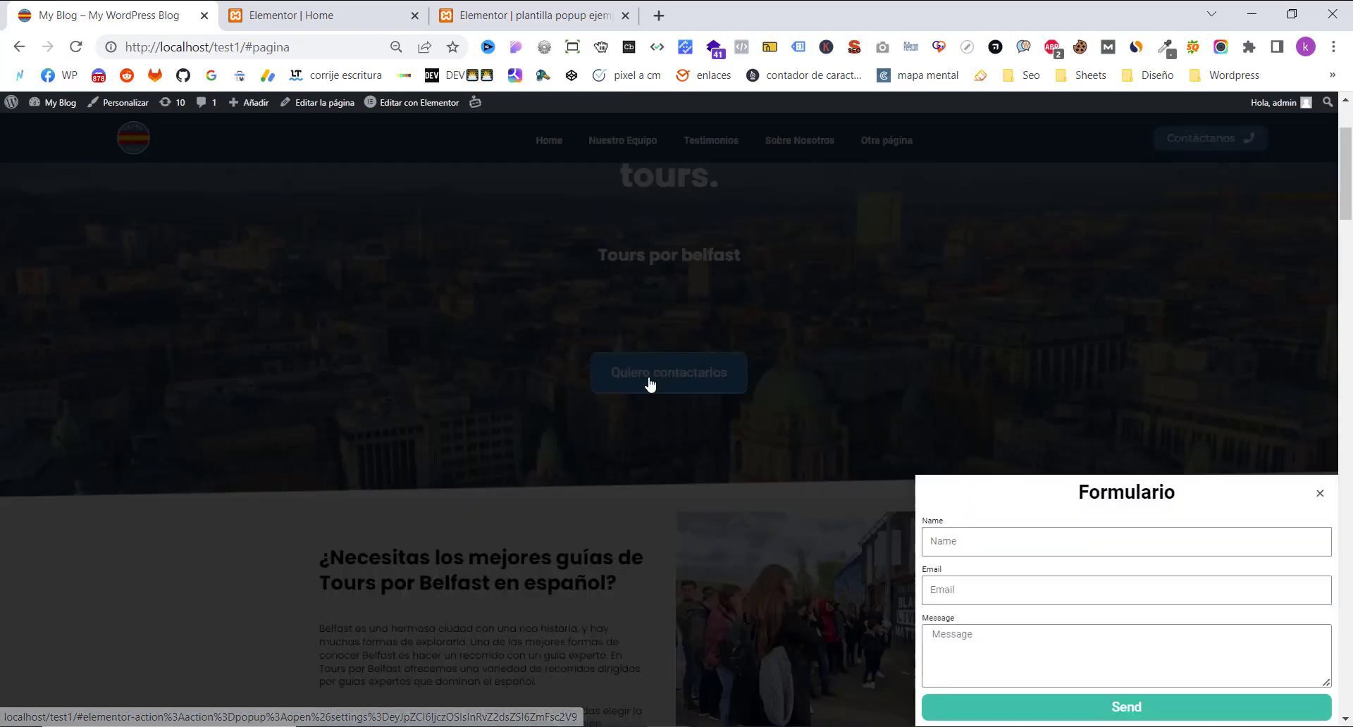
- Close the live popup, return to the popup template, try wider and narrower layouts, and set the popup's width to 600 px
left_click(1322, 497)
left_click(515, 15)
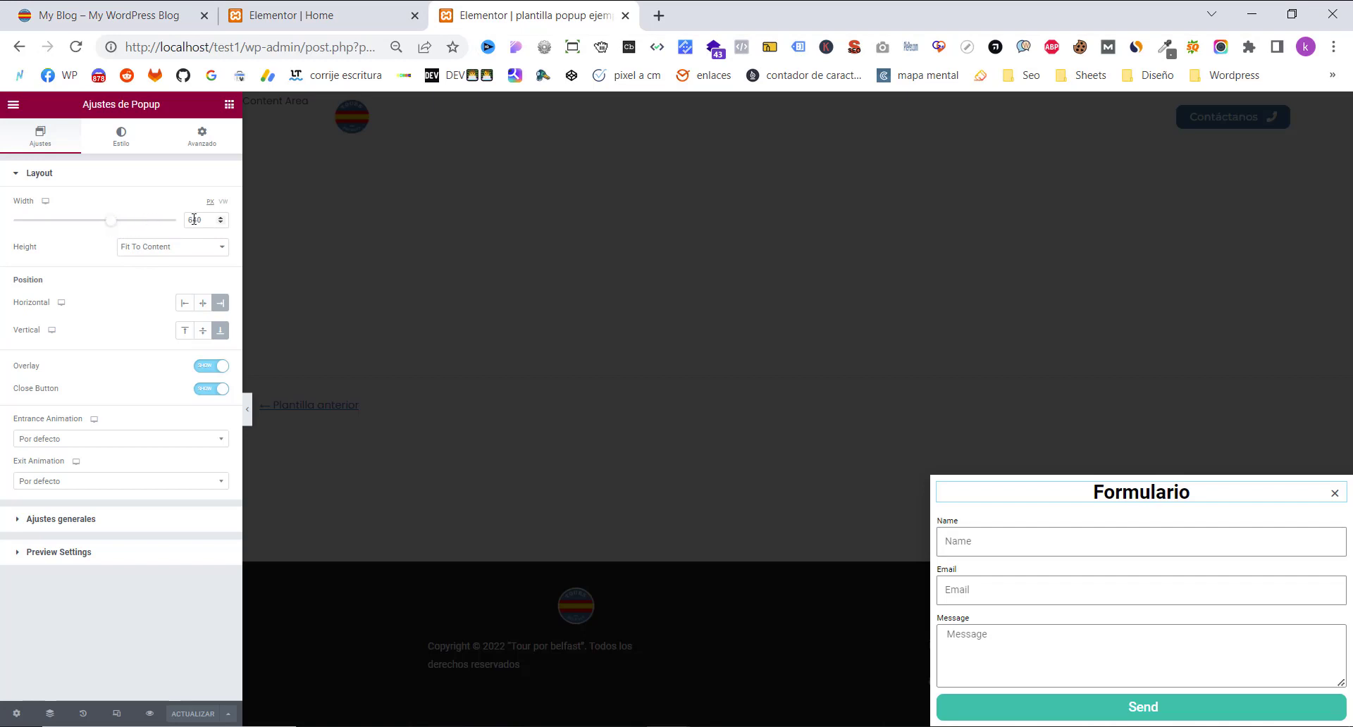
left_click_drag(112, 225, 125, 223)
left_click_drag(155, 225, 194, 222)
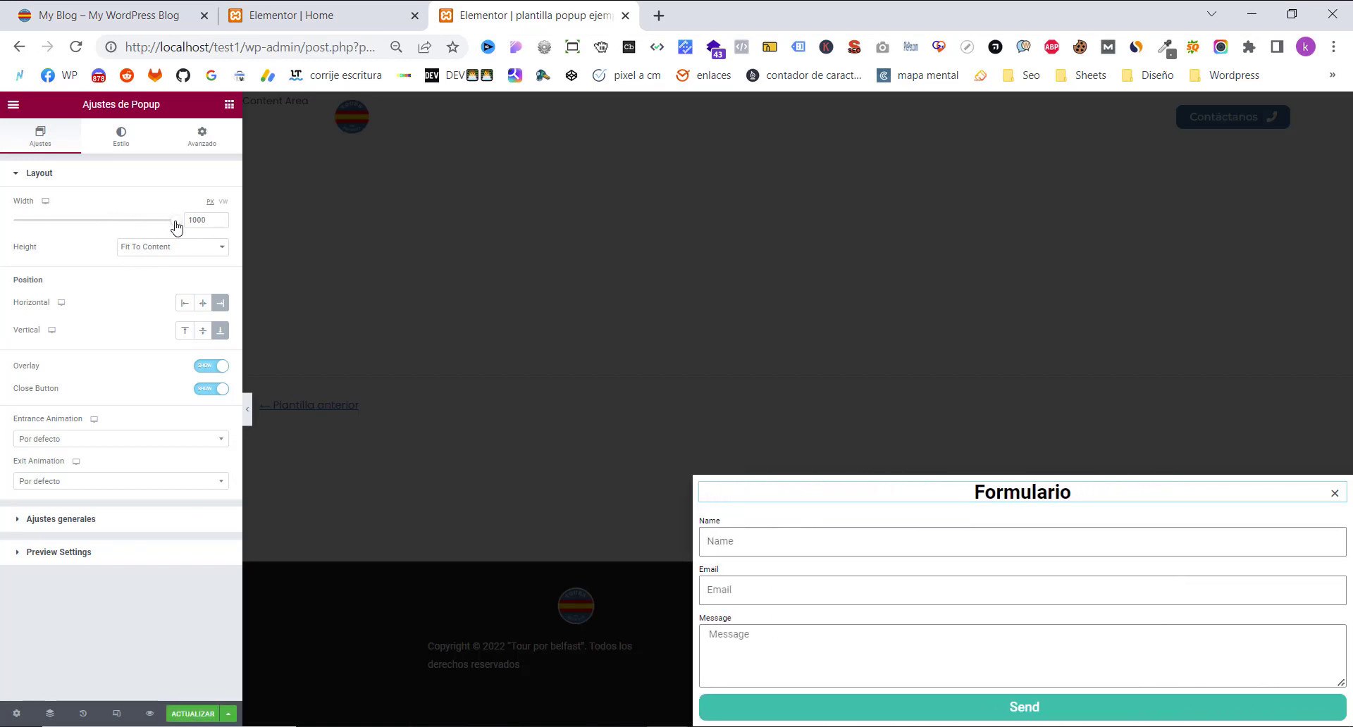
left_click_drag(176, 225, 112, 225)
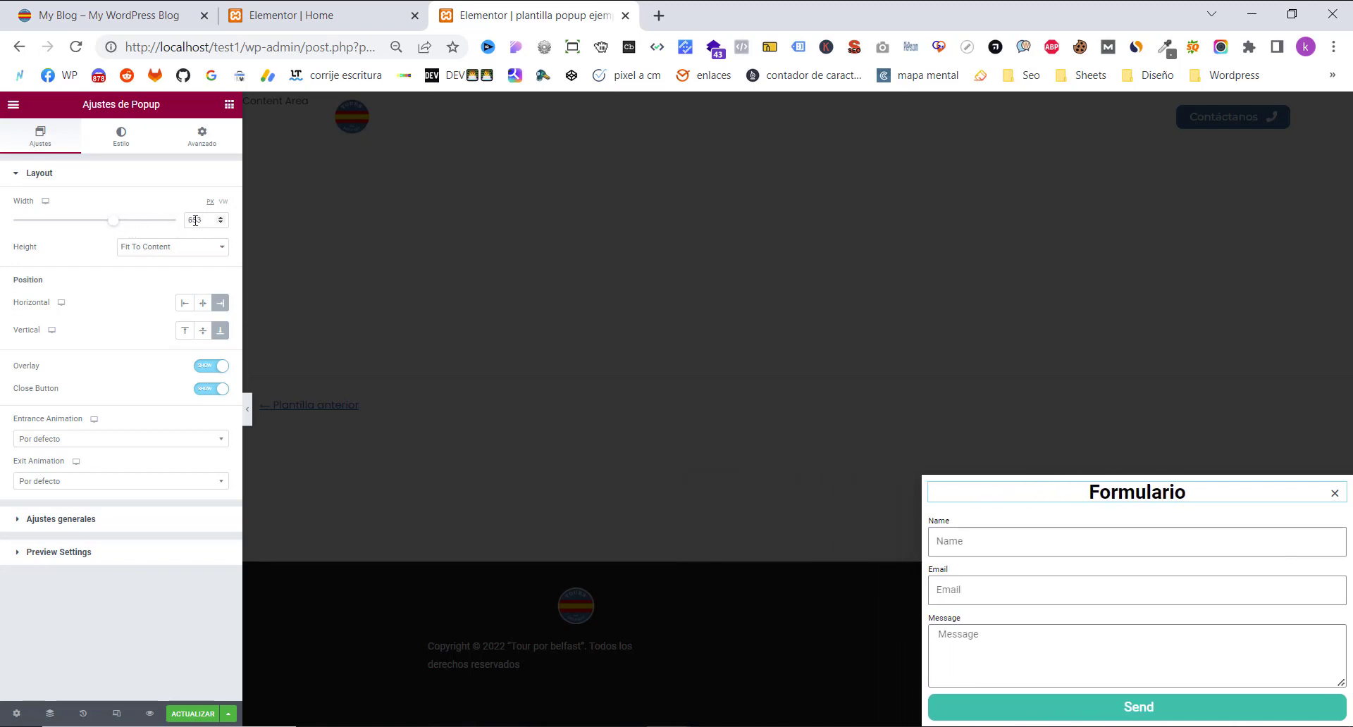
double_click(195, 220)
type("6004")
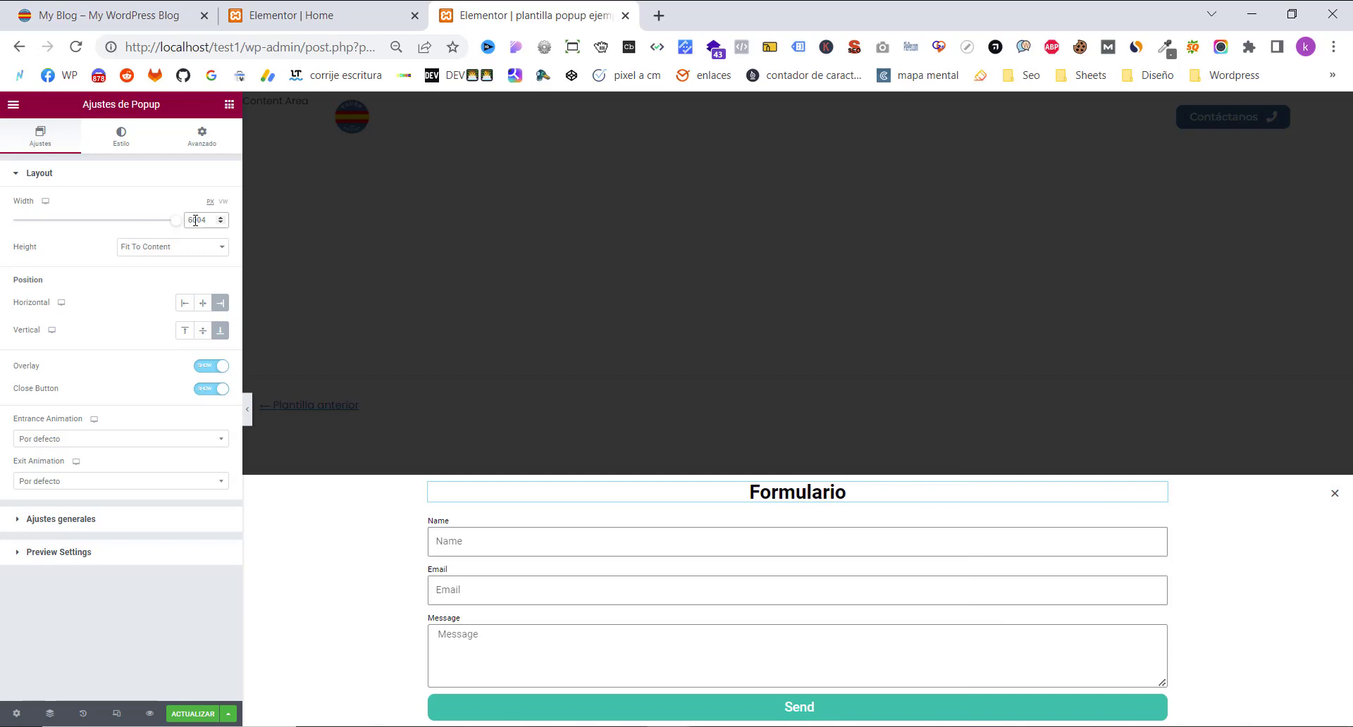
type("600")
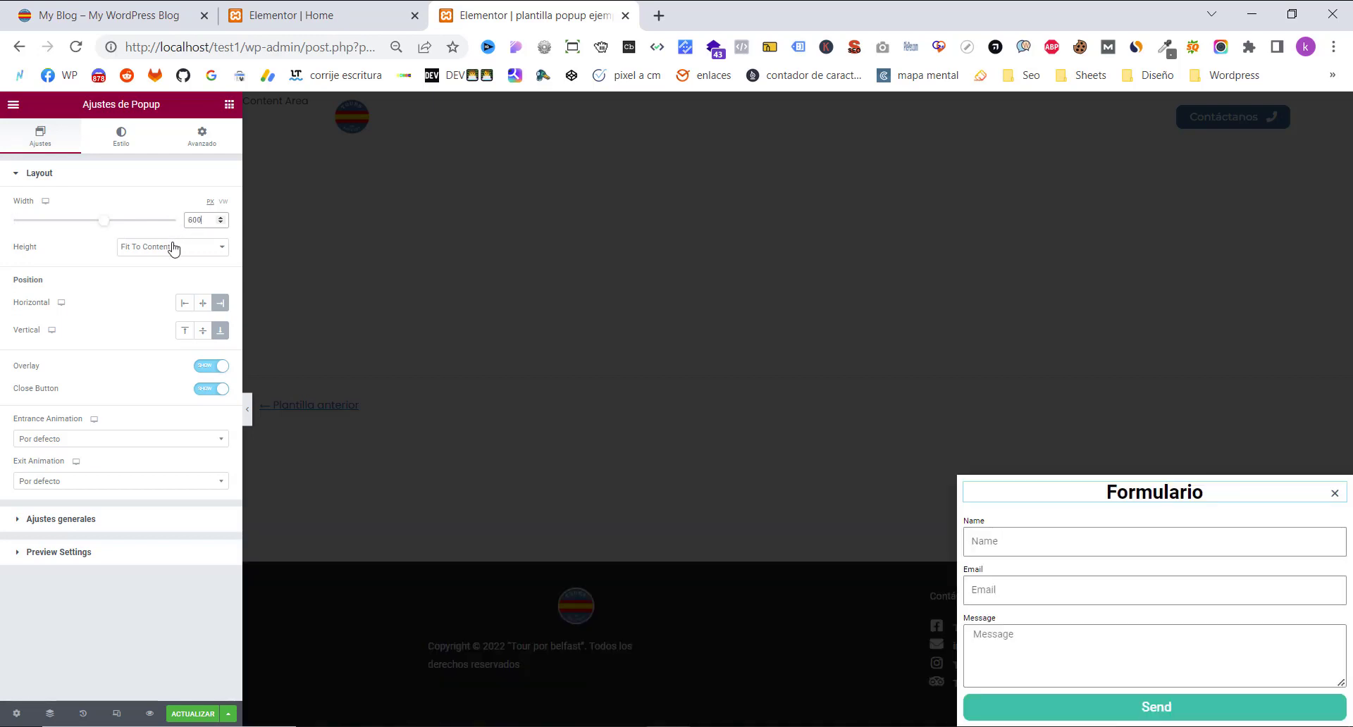
- Try custom popup heights of 1000 and 646 px with a 682 px width, and restore Fit To Content height and 600 px width
left_click(174, 248)
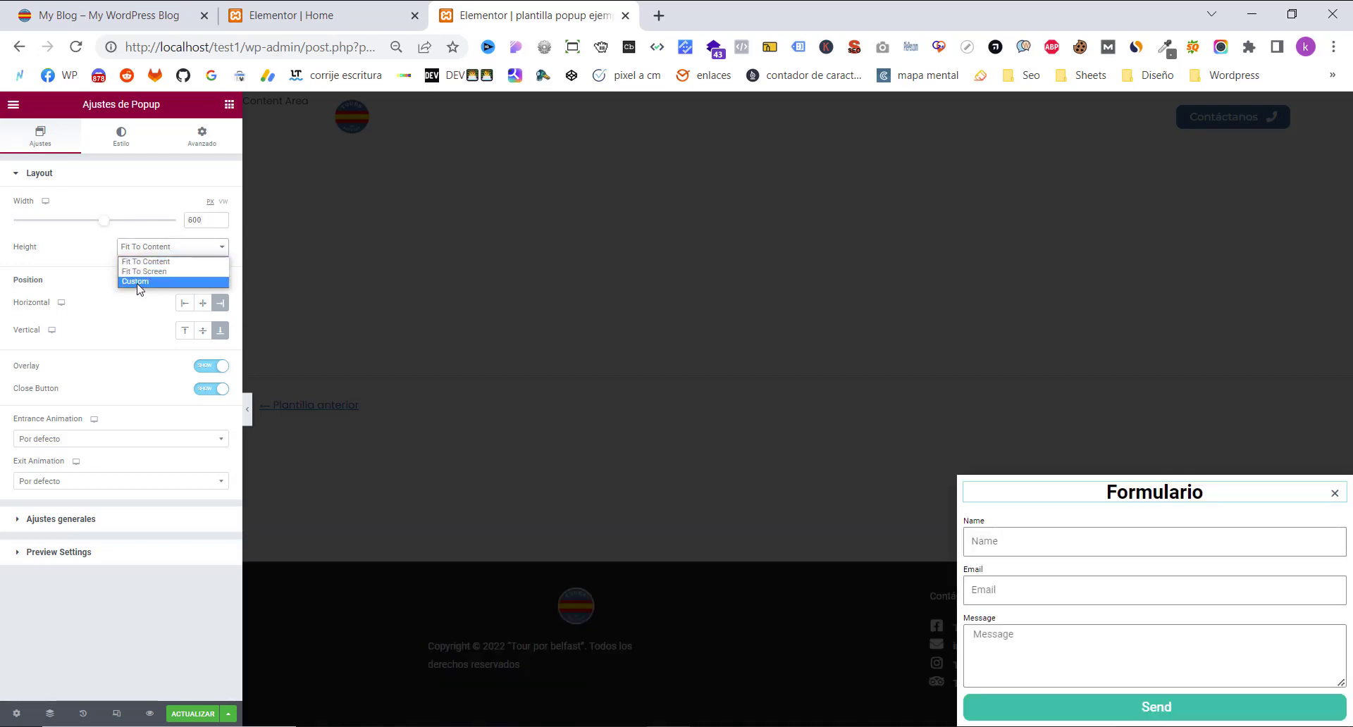
left_click(138, 282)
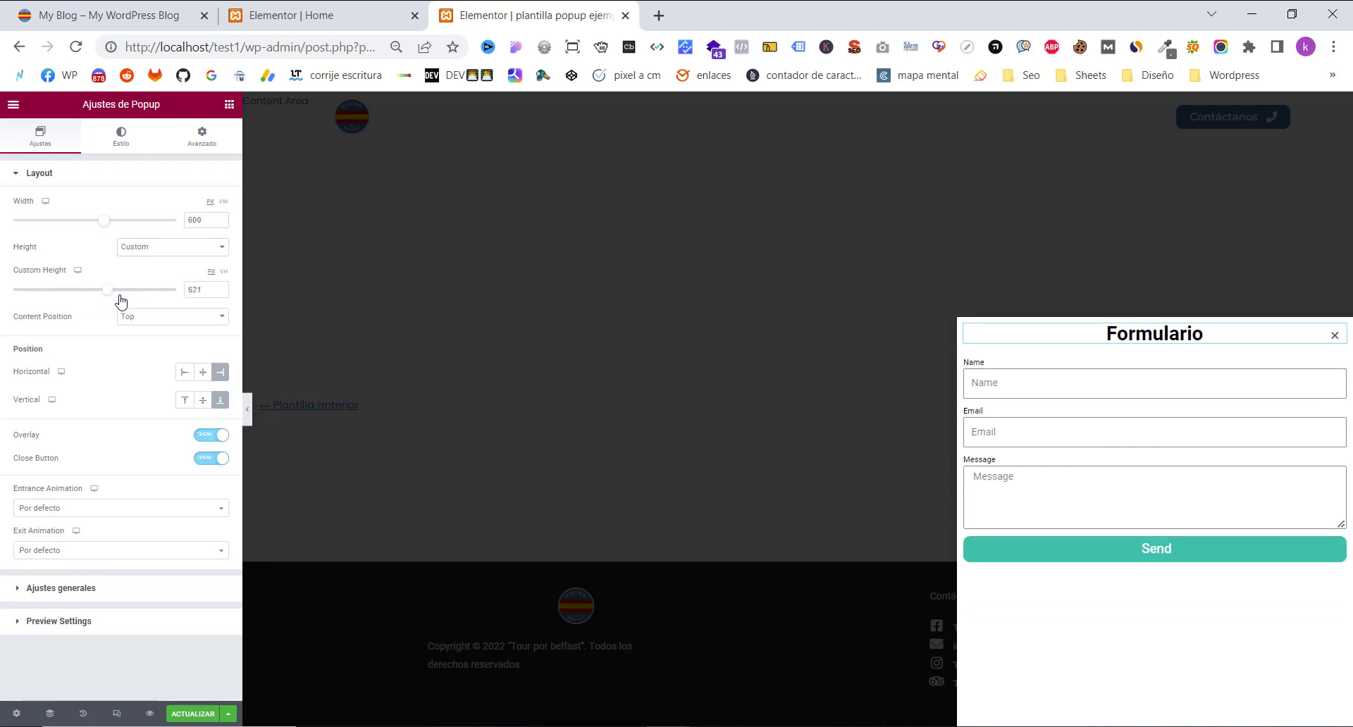
left_click_drag(121, 302, 188, 305)
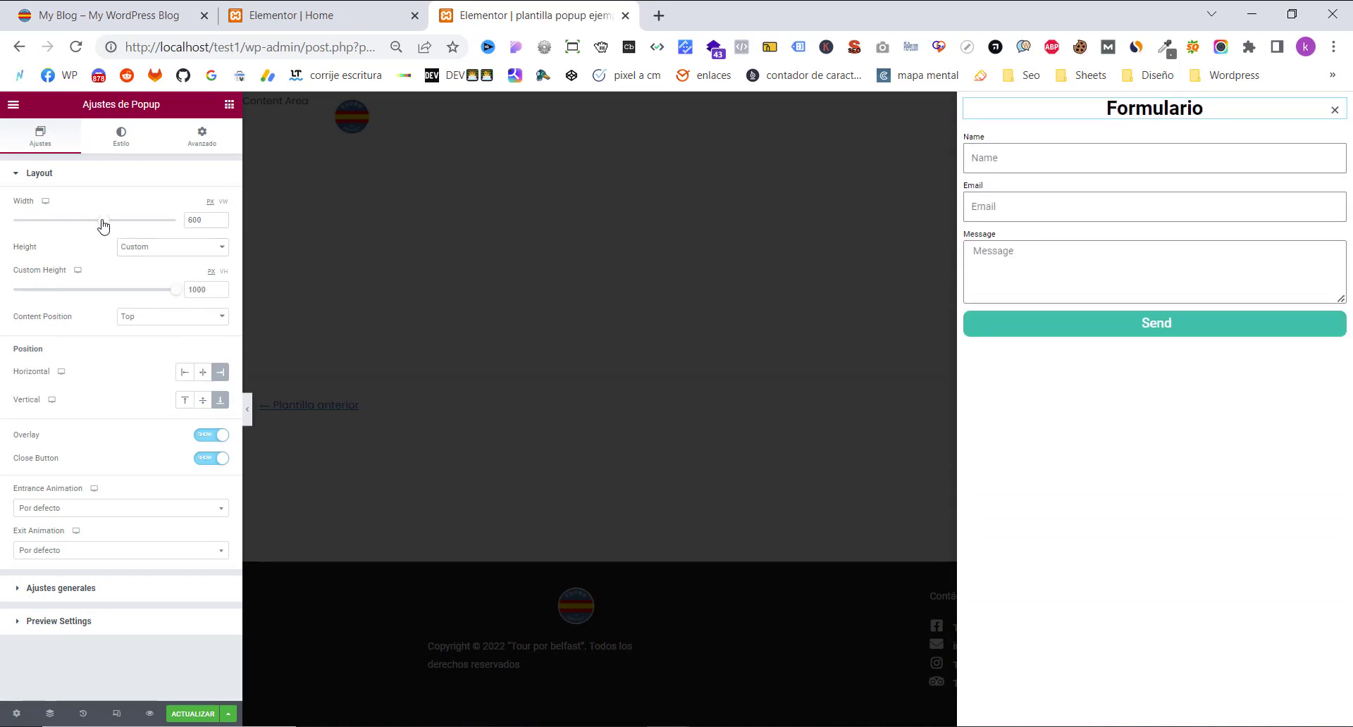
mouse_move(103, 224)
left_mouse_down()
mouse_move(196, 220)
mouse_move(141, 232)
mouse_move(197, 217)
mouse_move(119, 235)
left_mouse_up()
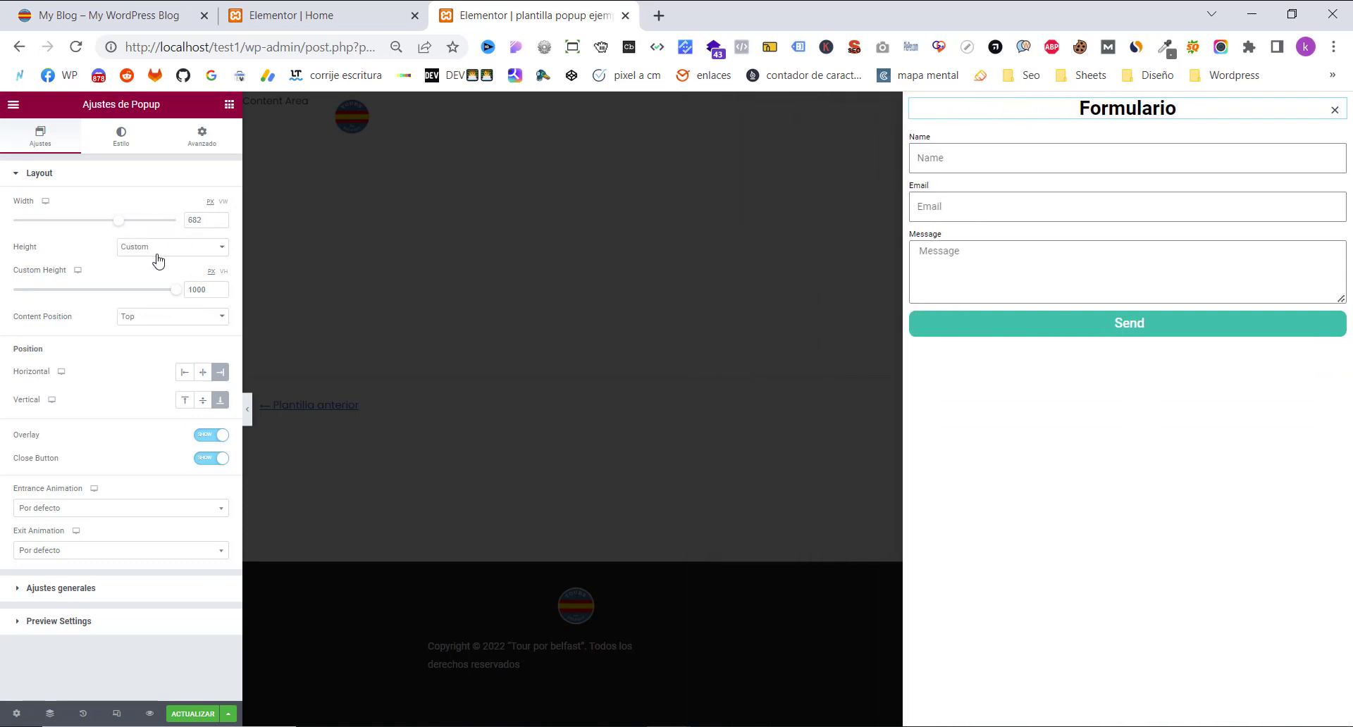
left_click_drag(179, 296, 118, 314)
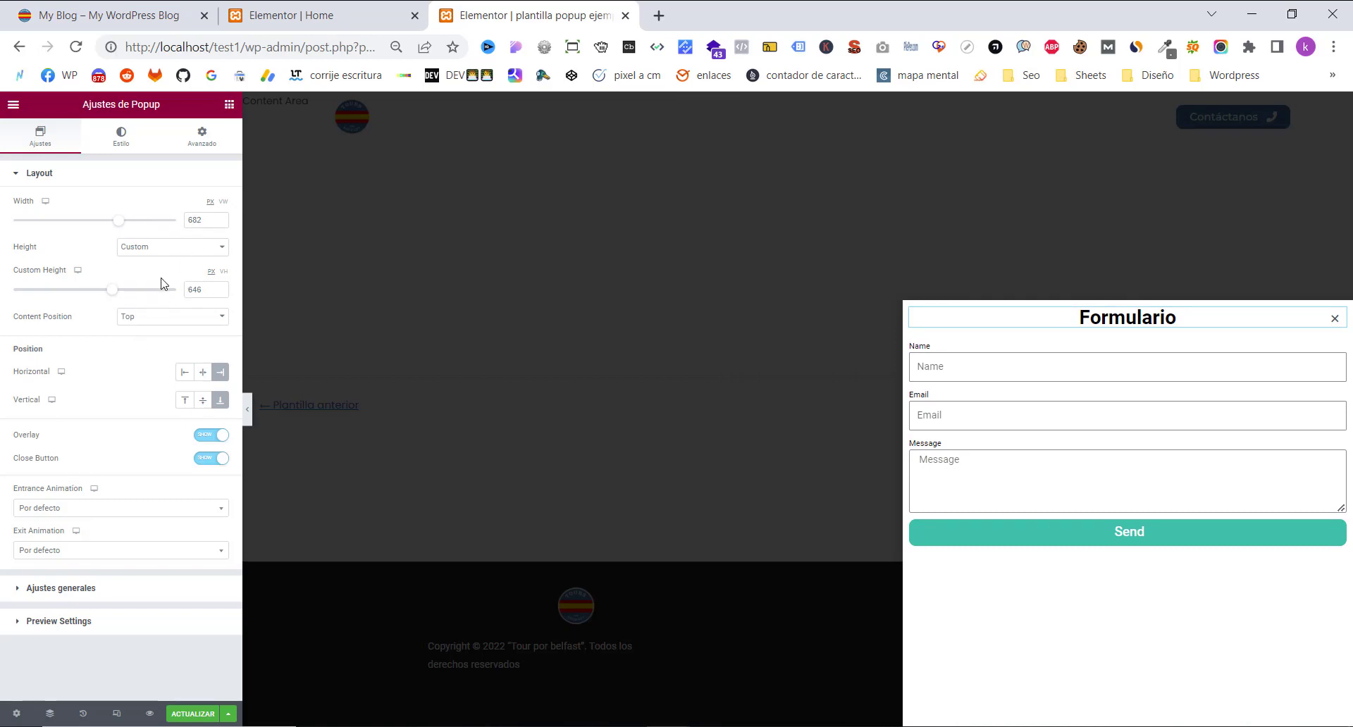
left_click(161, 249)
left_click(153, 263)
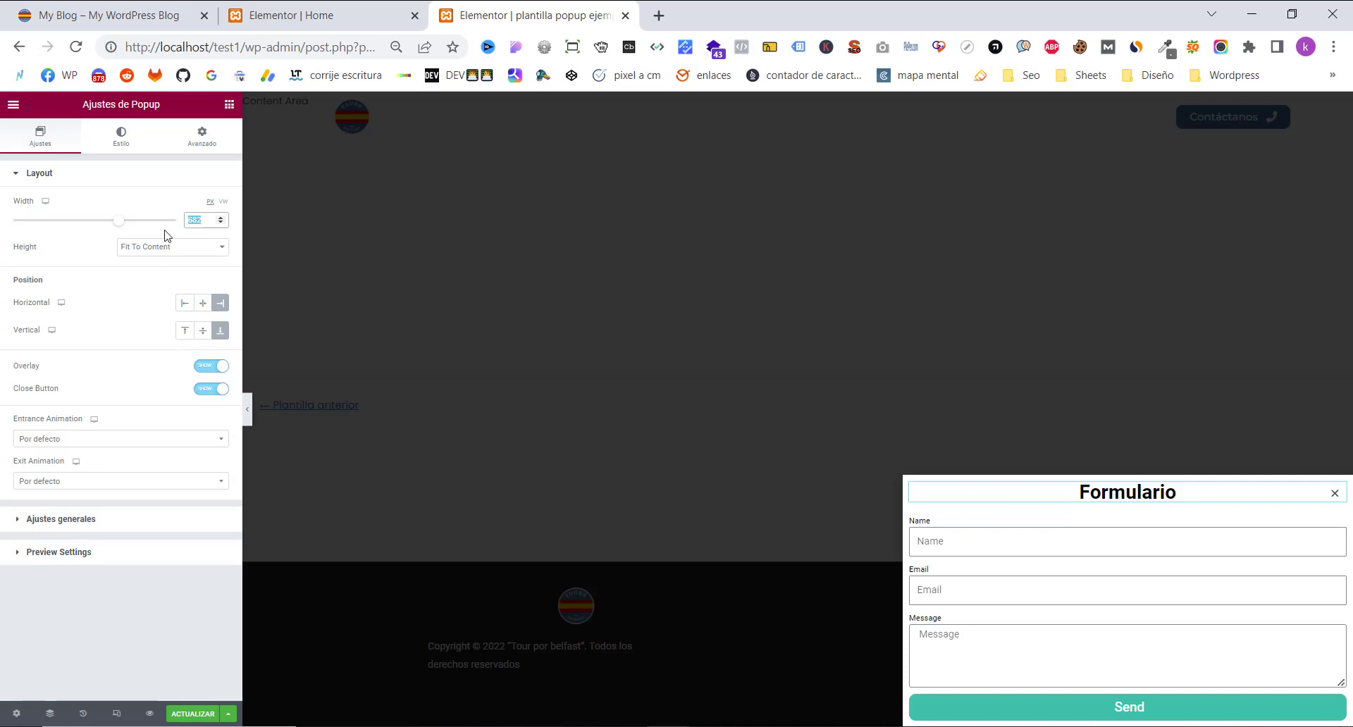
type("600")
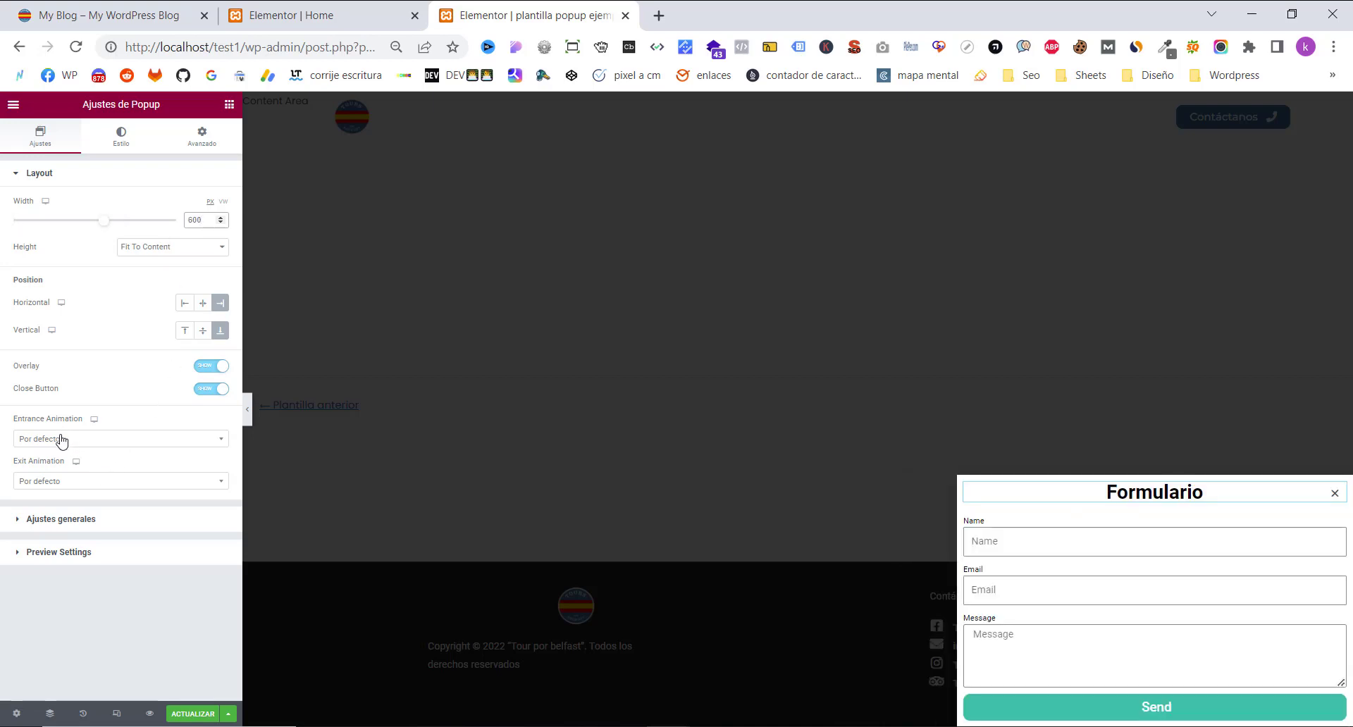
- Set the popup's entrance animation to Fade In and its exit animation to Fade Out
left_click(62, 439)
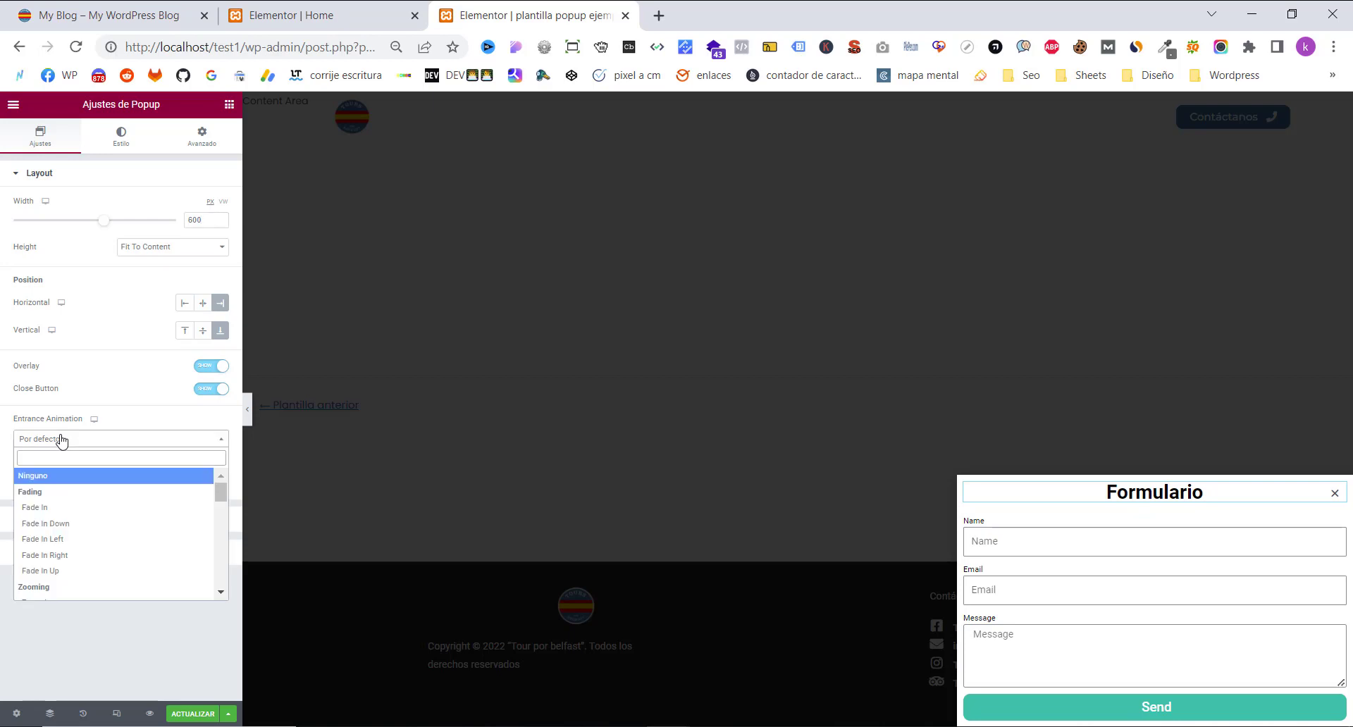
left_click(44, 511)
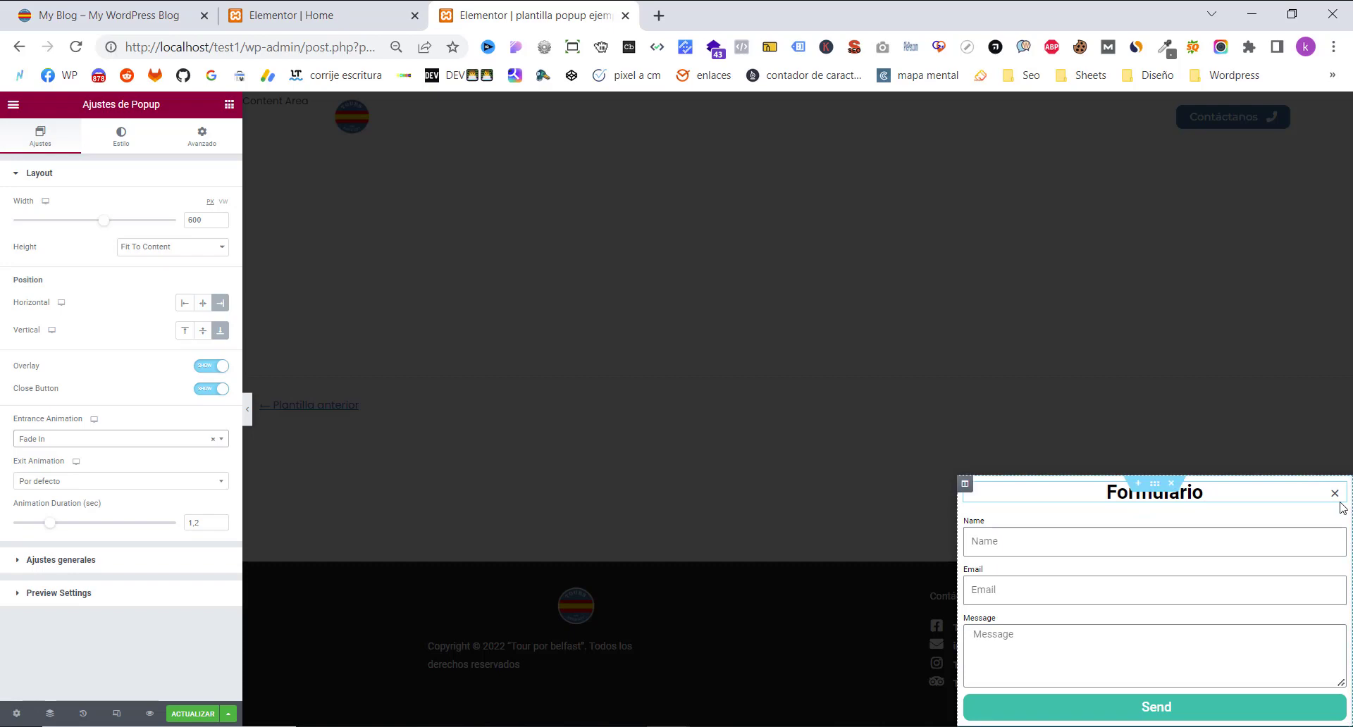
left_click(145, 480)
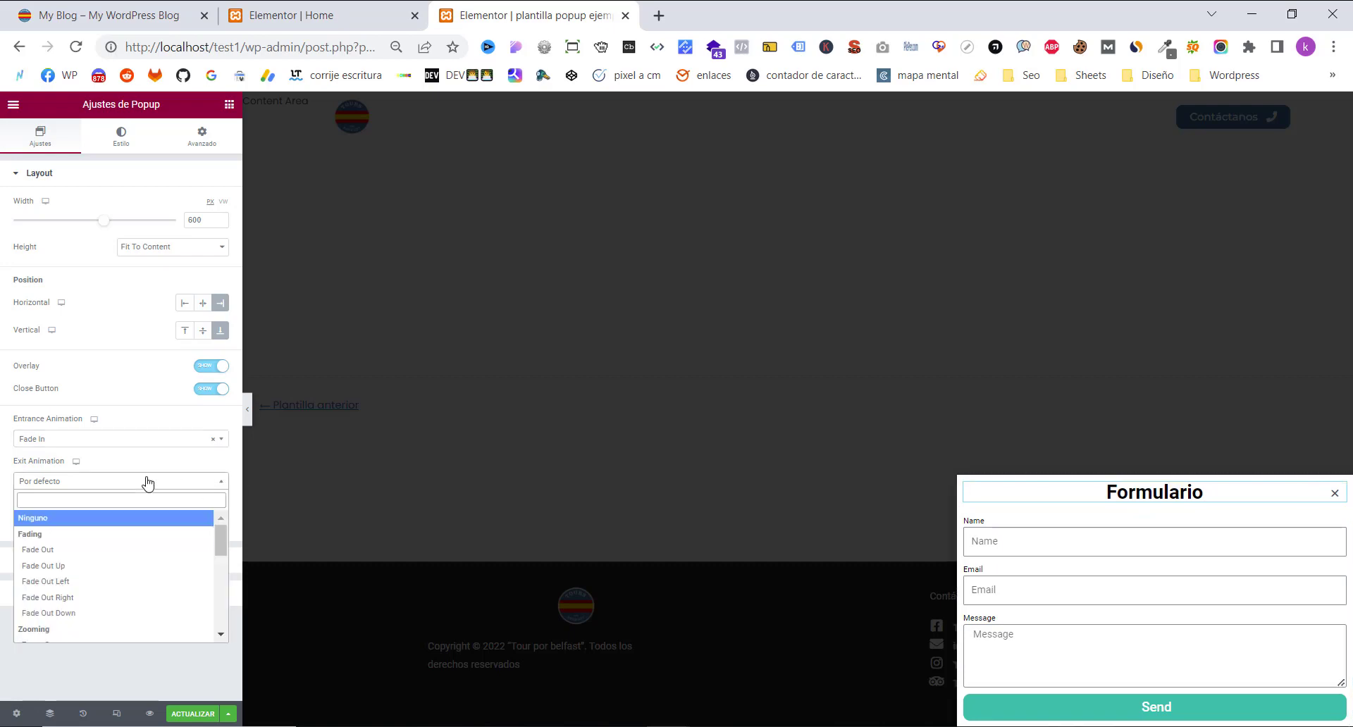
left_click(82, 550)
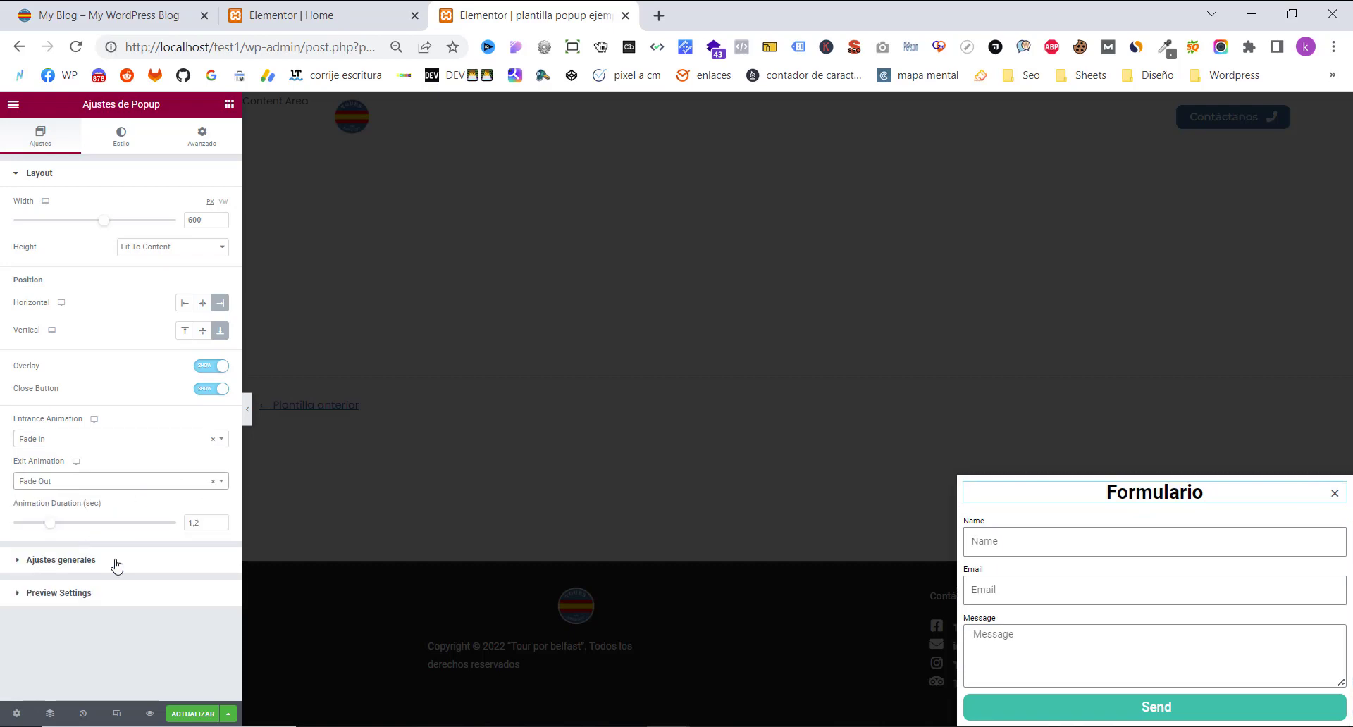
- Update the popup template, saving its publish settings without adding conditions, triggers or advanced rules
left_click(192, 714)
left_click(1039, 674)
left_click(1036, 677)
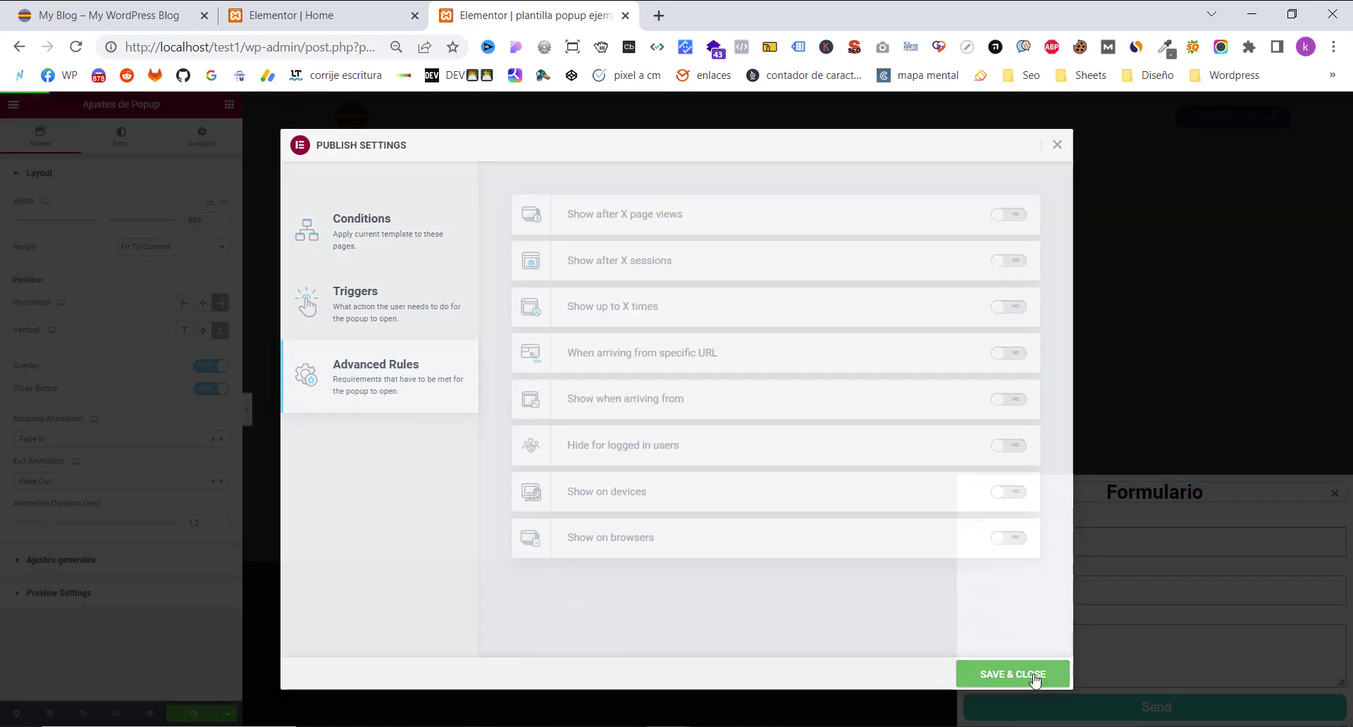
left_click(1033, 676)
- Reload the live Home page, then open and close the popup from the "Quiero contactarlos" button to check its size and fade animations
left_click(127, 14)
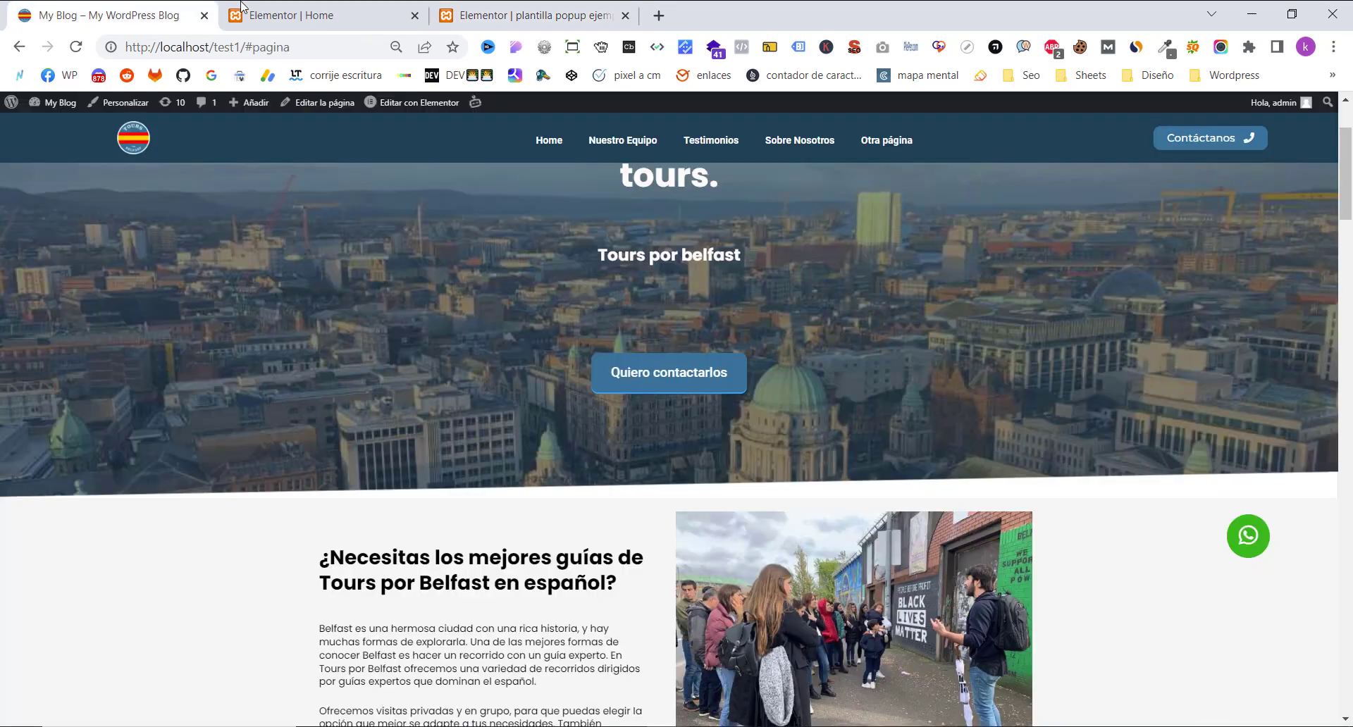
left_click(75, 47)
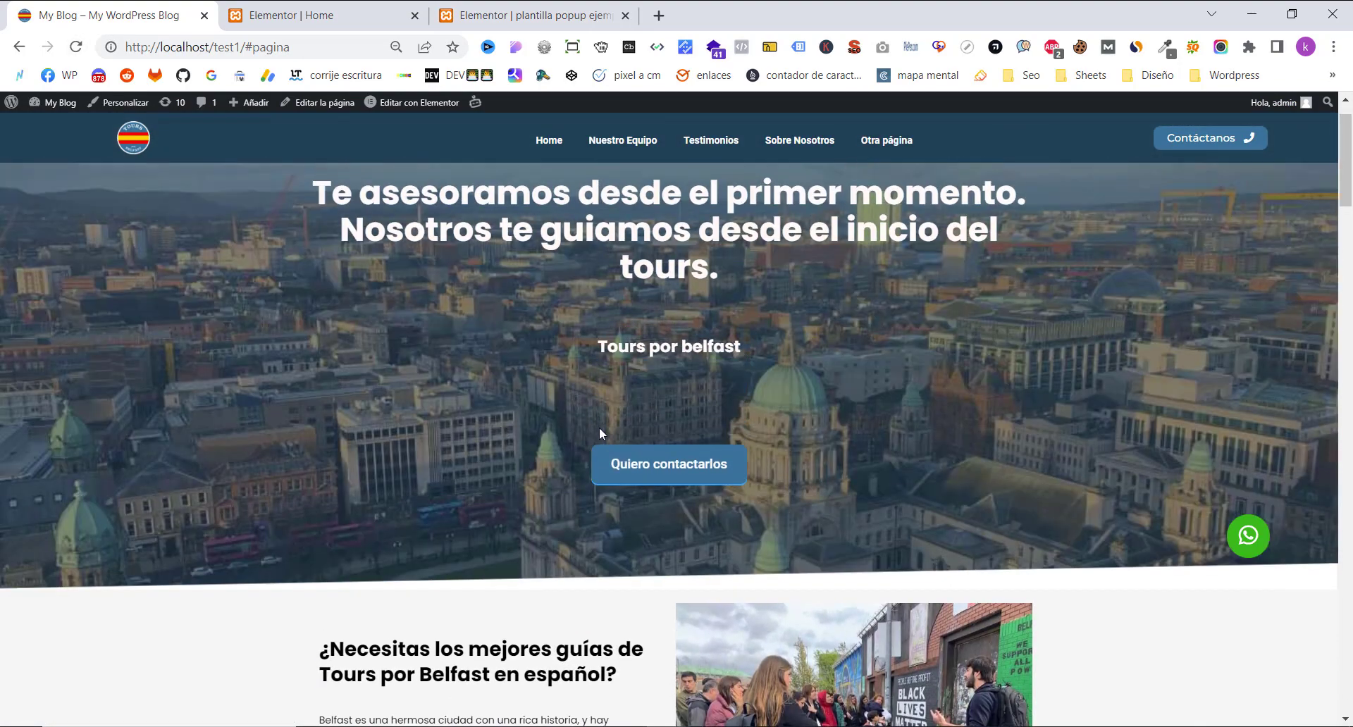
left_click(617, 467)
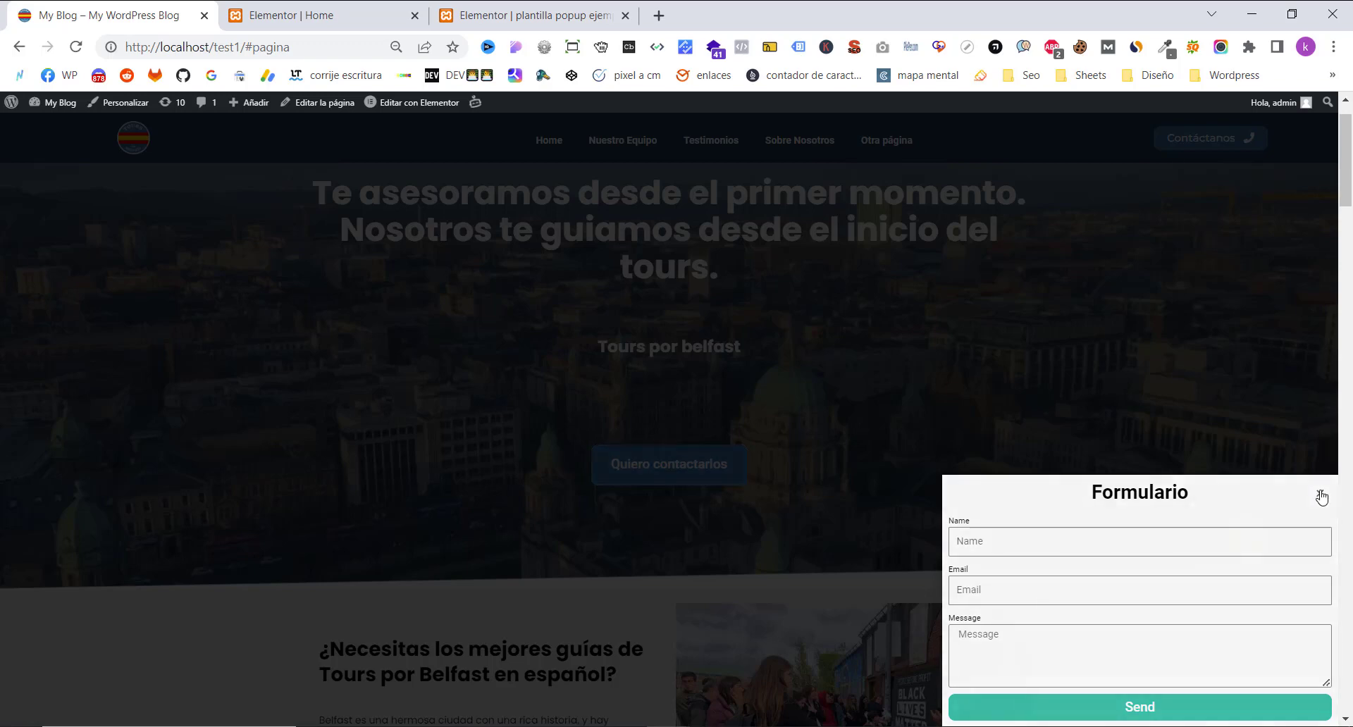
left_click(1322, 496)
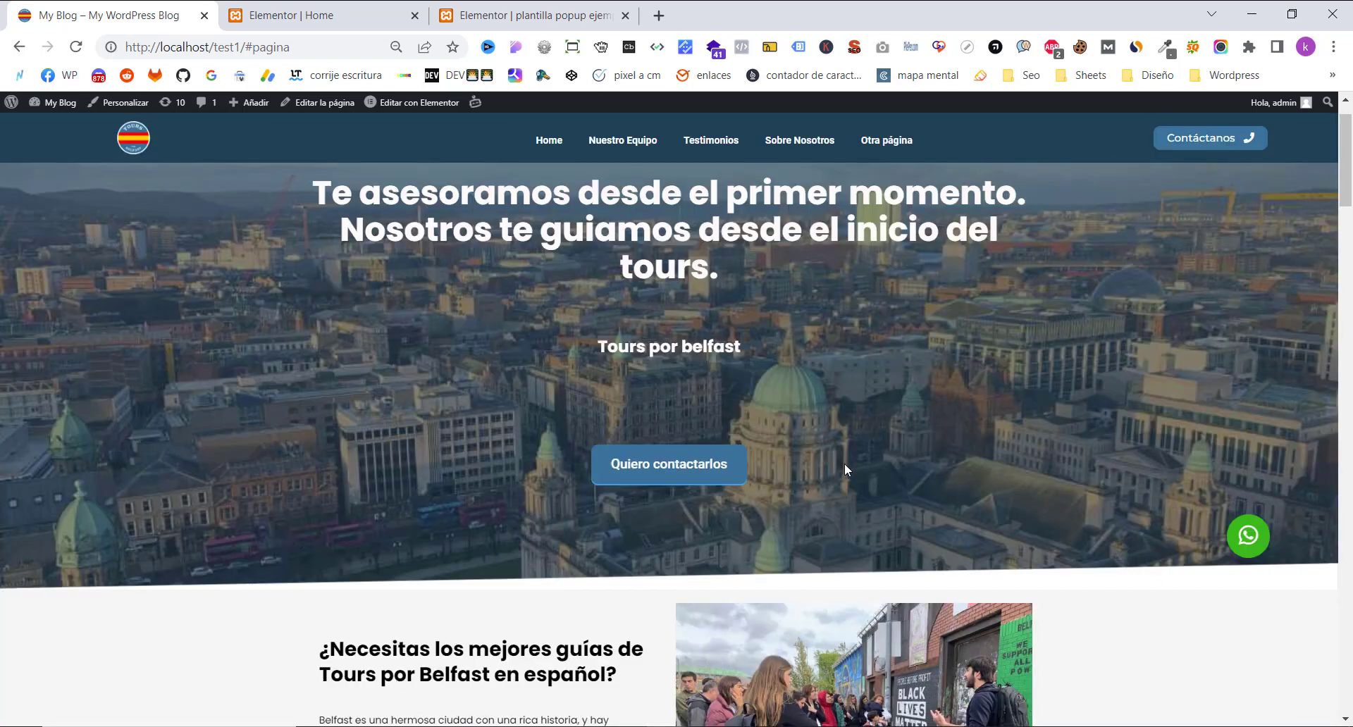
- Return to the popup template and look through the available entrance animations, keeping Fade In
left_click(549, 26)
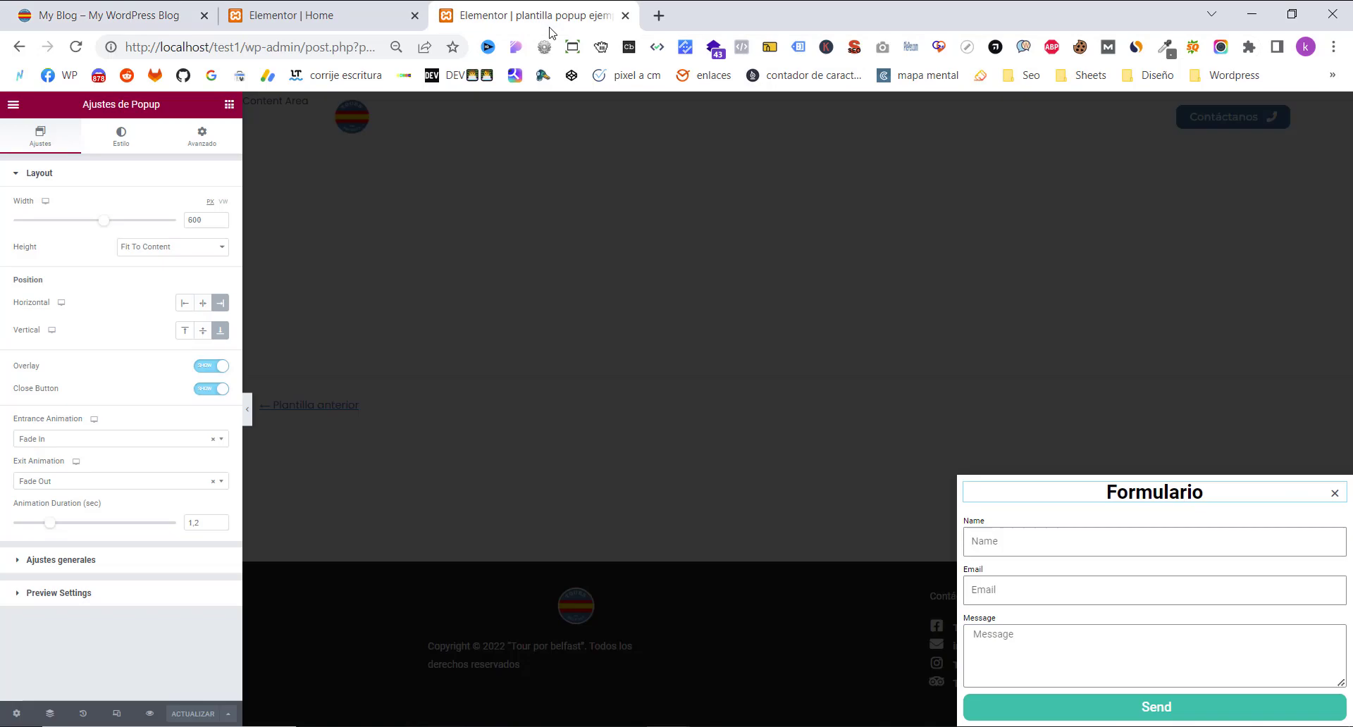
left_click(49, 439)
scroll(51, 536, "down", 3)
scroll(51, 535, "up", 5)
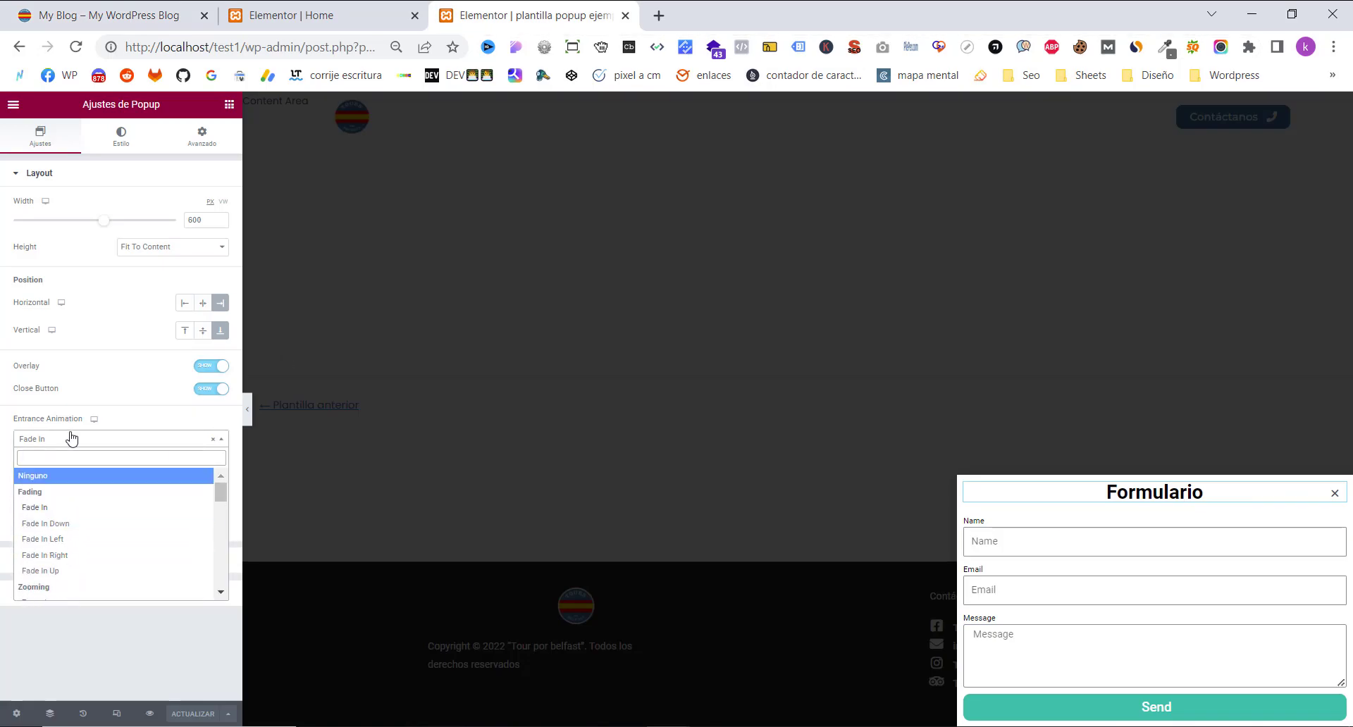
left_click(69, 438)
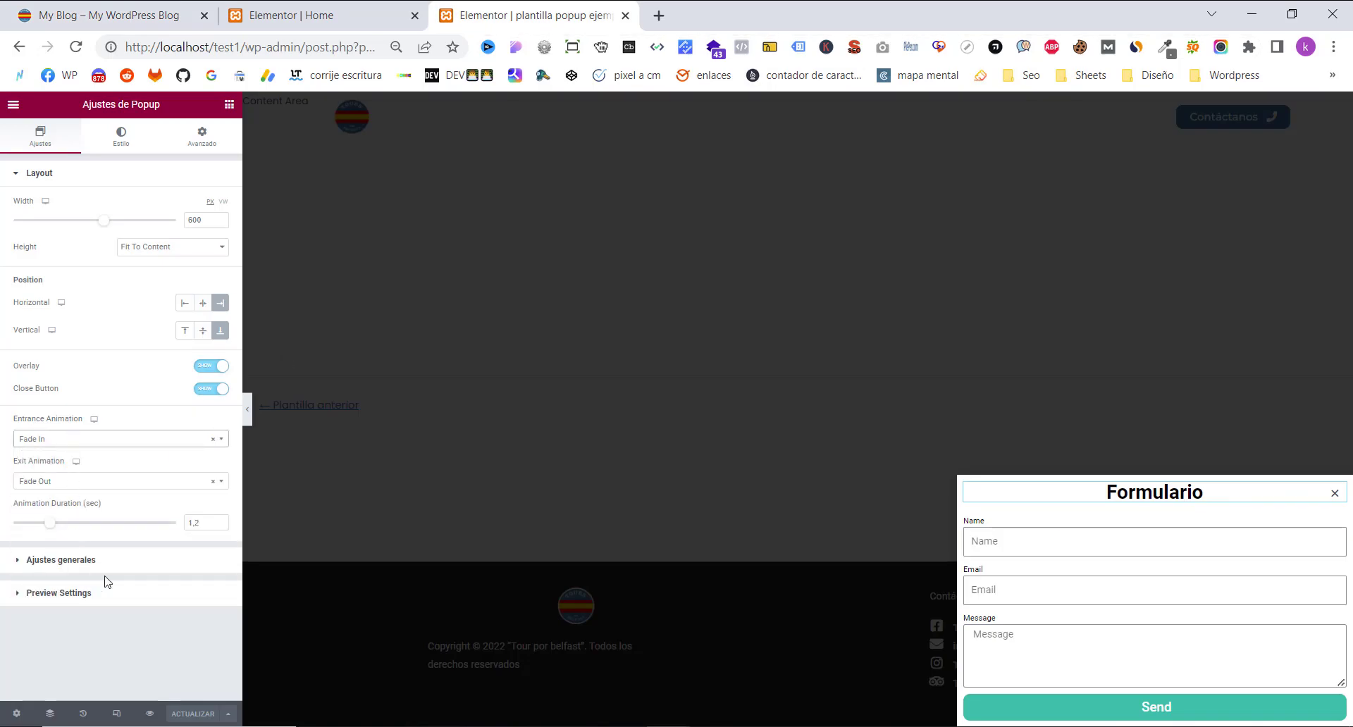
left_click(287, 23)
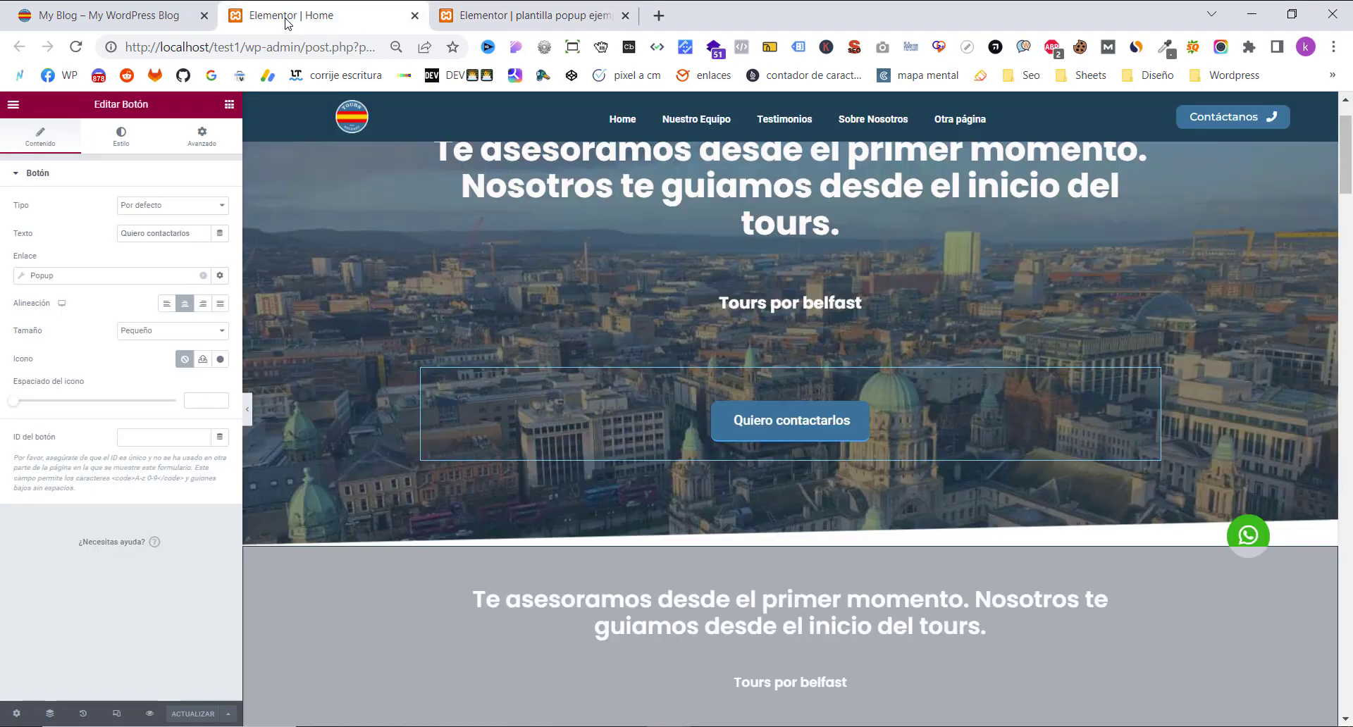
left_click(162, 27)
scroll(379, 412, "down", 10)
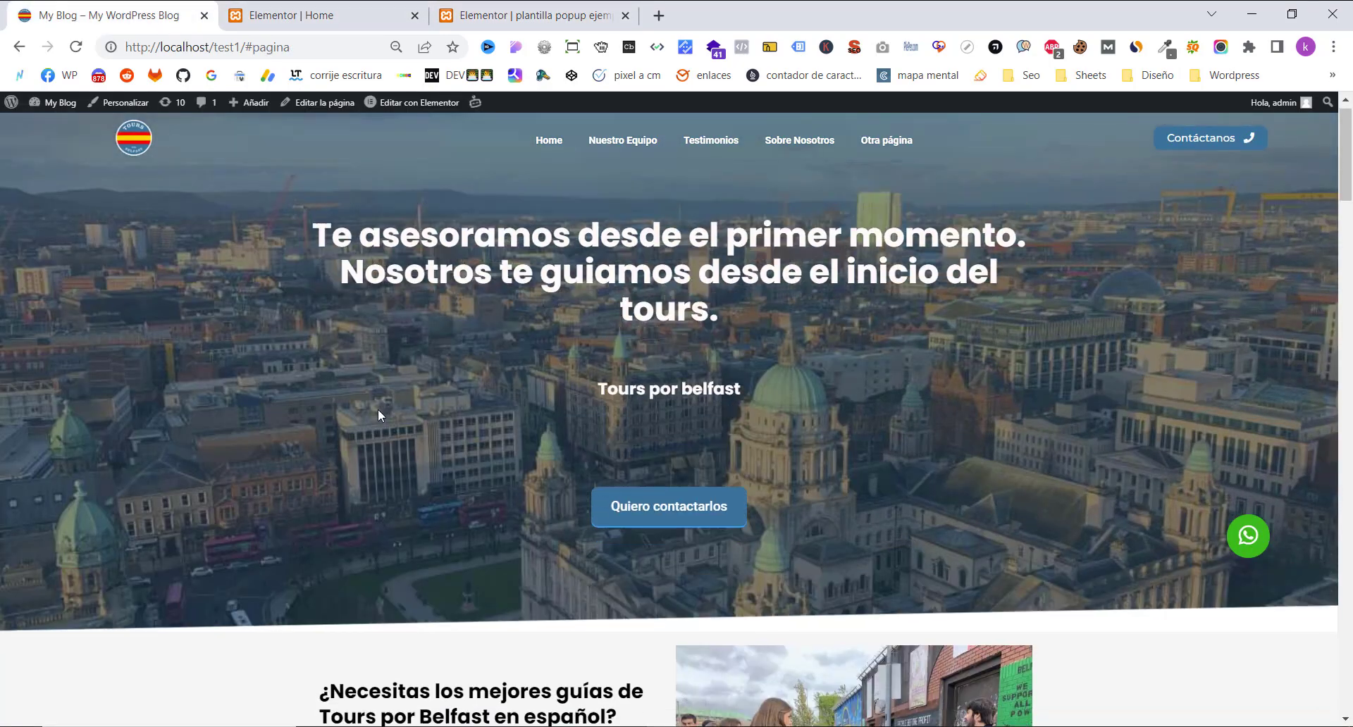
scroll(378, 411, "up", 10)
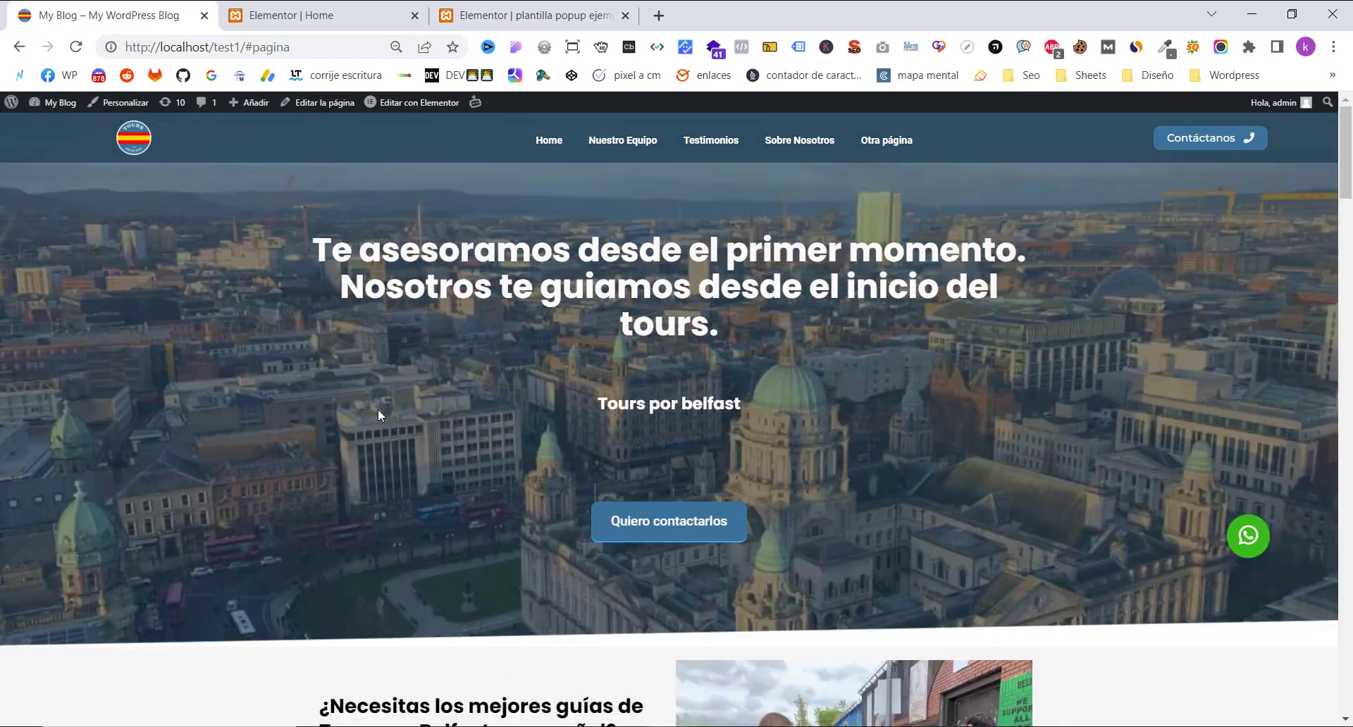